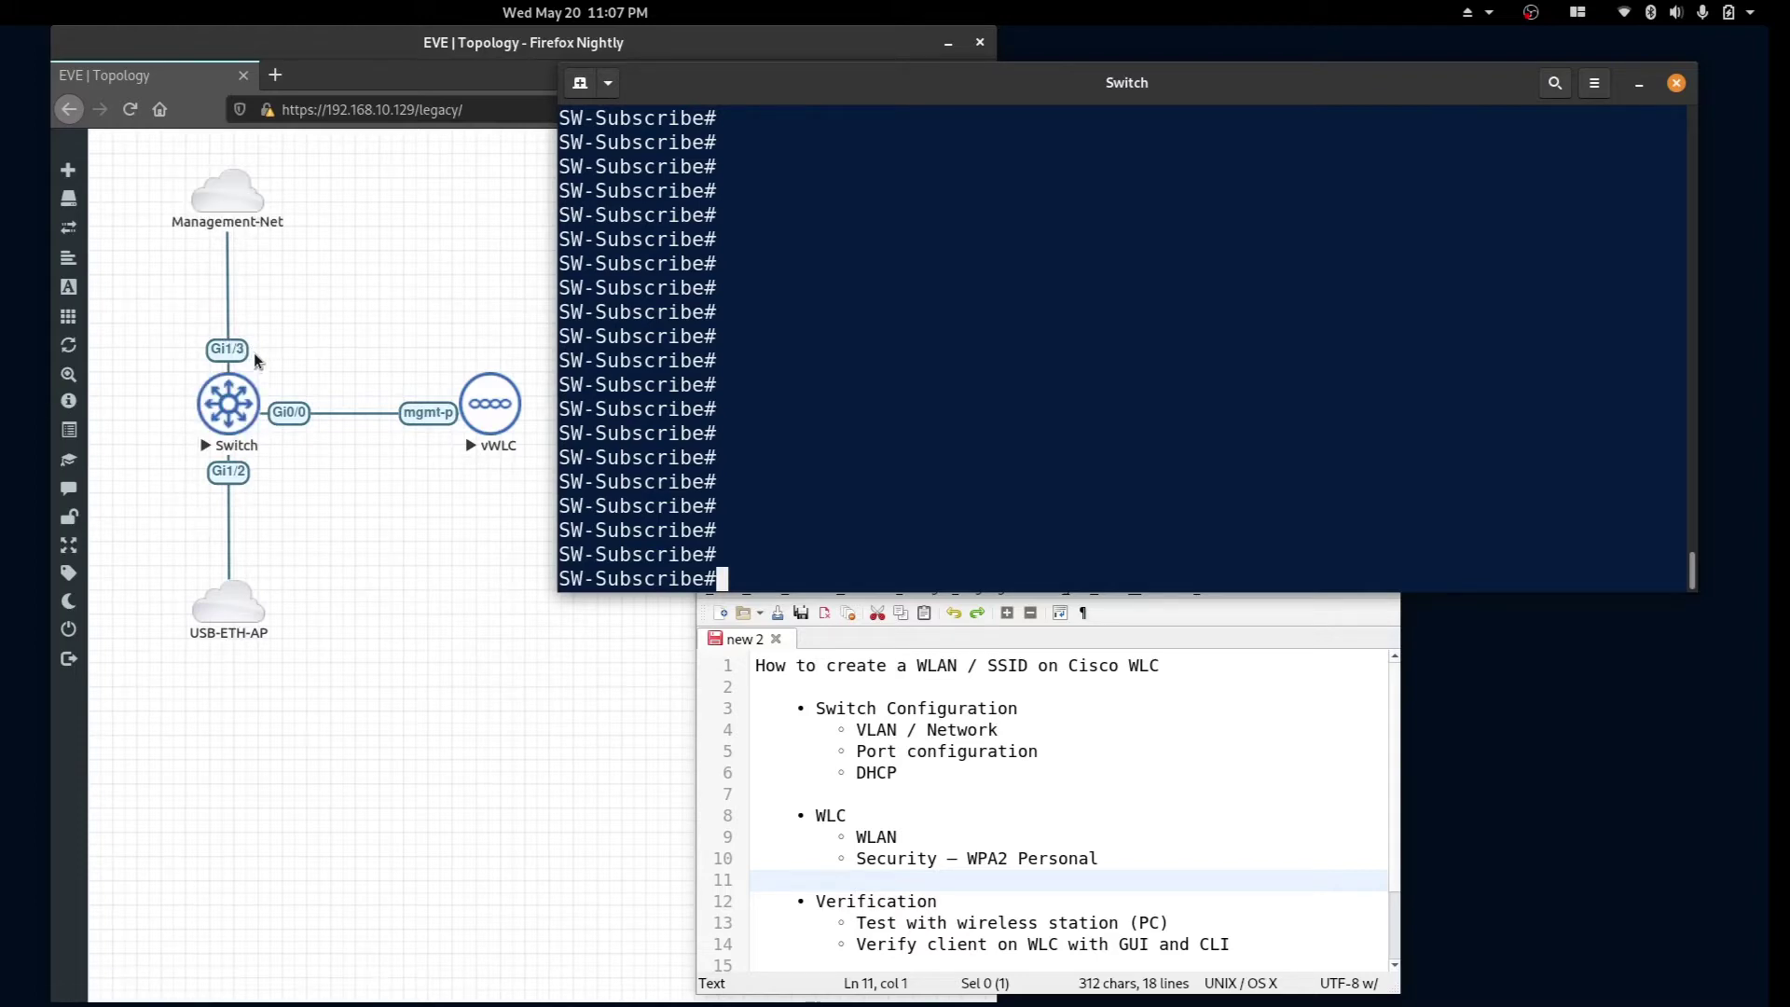
Run 'show int status' and highlight the Management port and Gi0/0 trunk rows.
text(show int status)
key(Return)
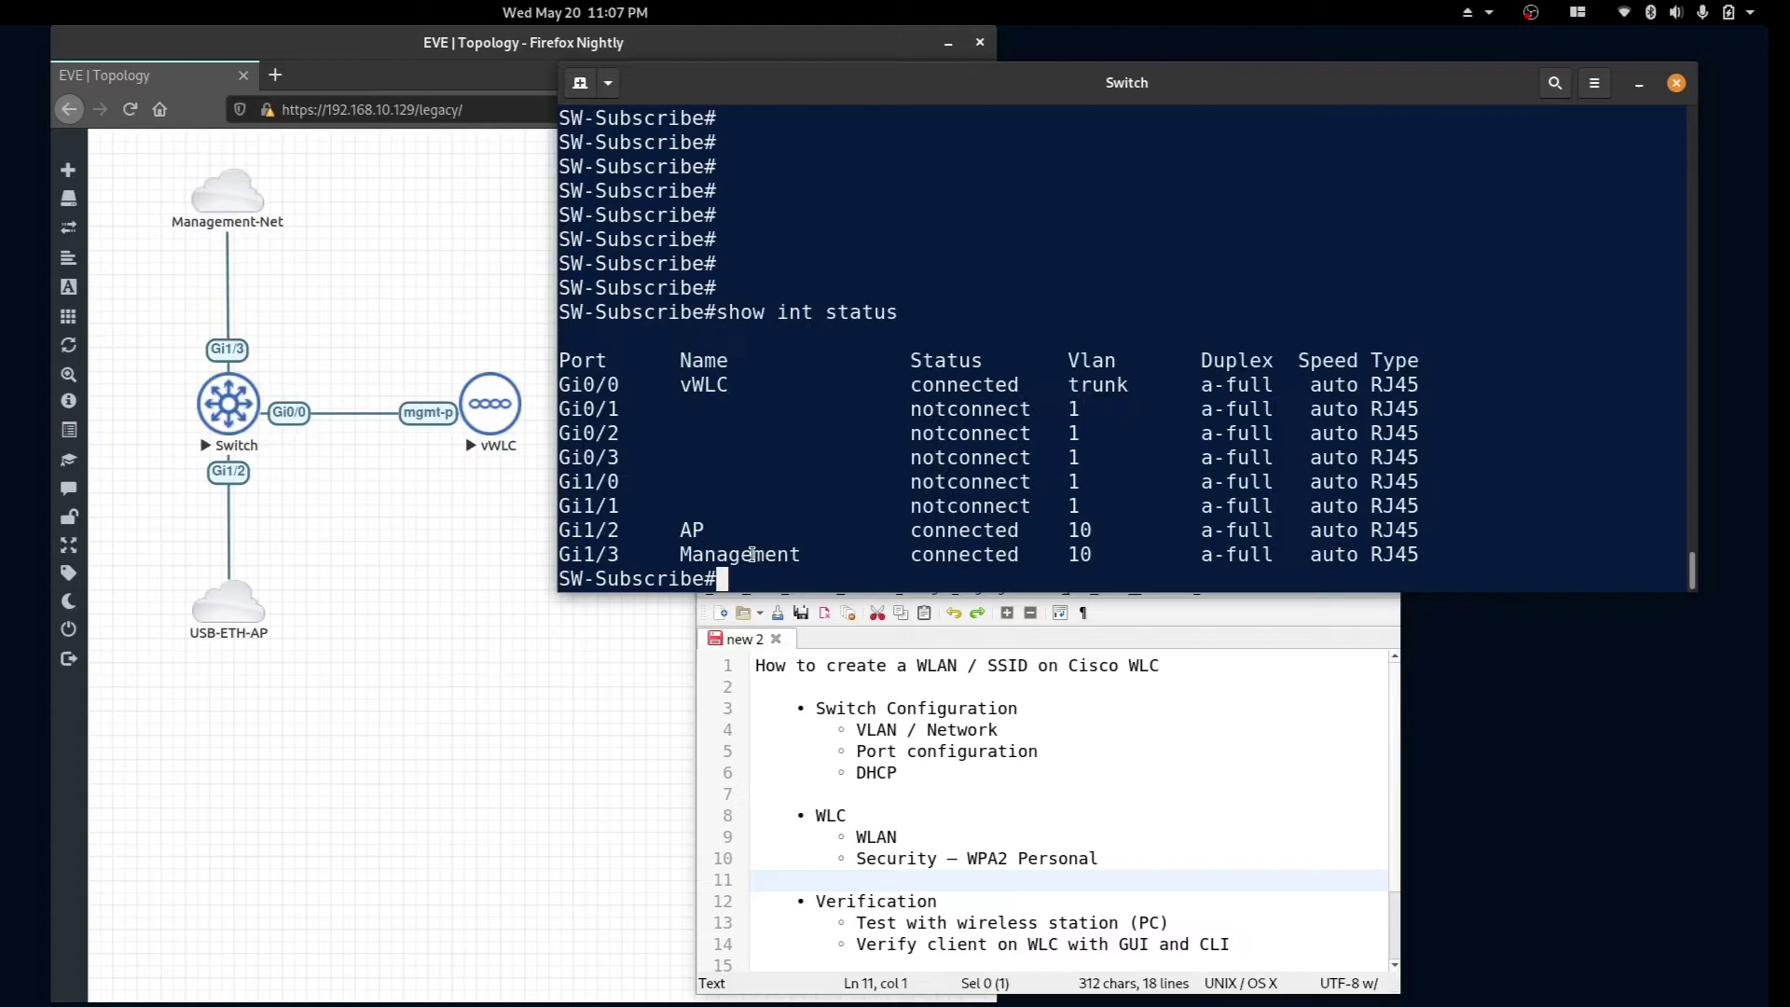
double_click(739, 554)
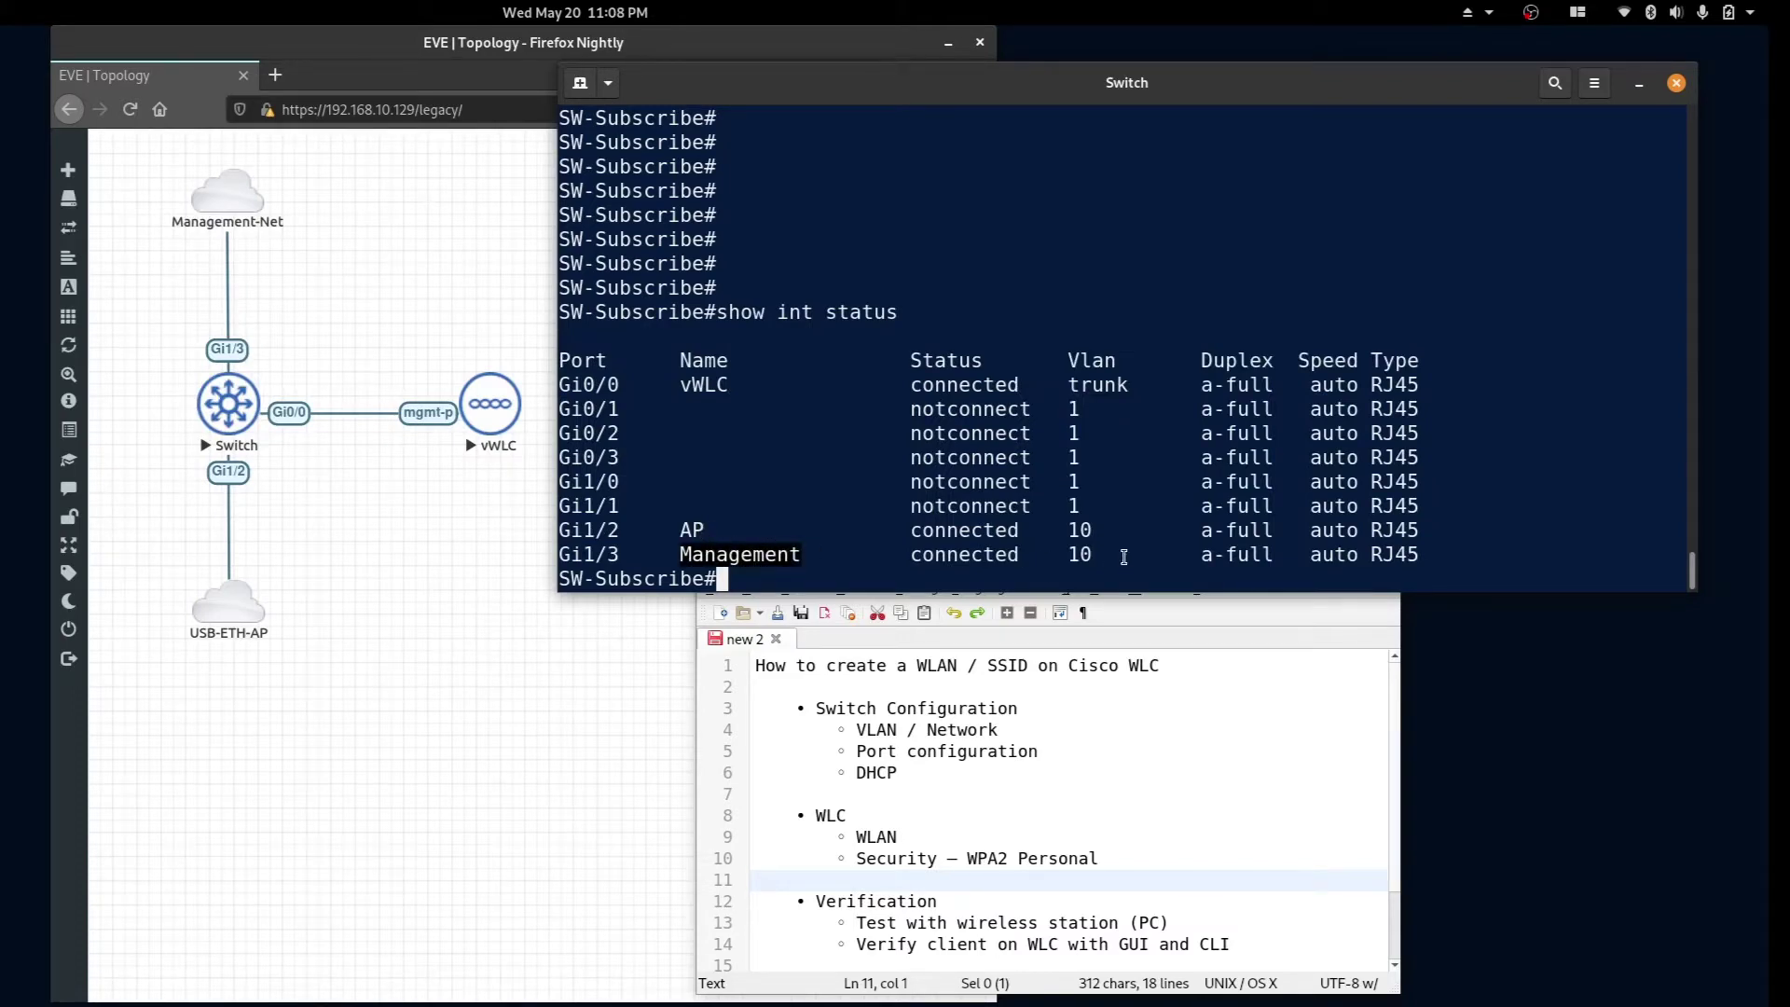
click(1134, 383)
drag(1133, 383, 550, 382)
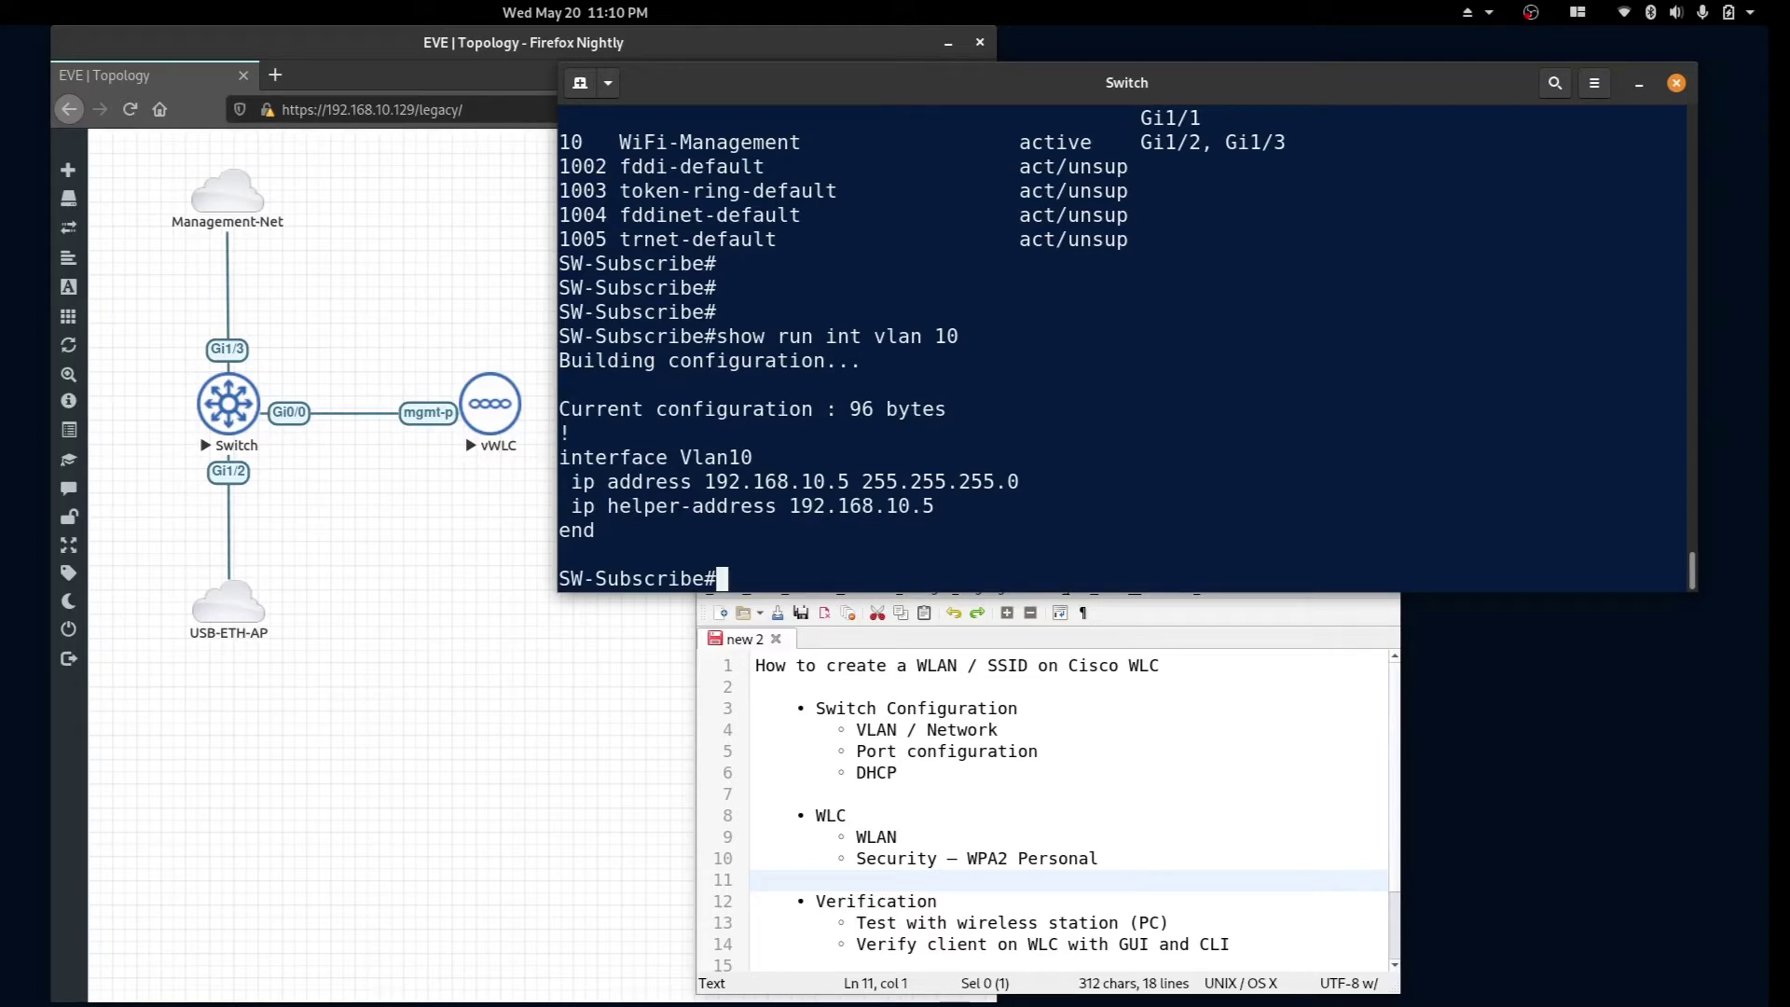
key(Return)
key(Return)
key(Return)
key(Return)
key(Return)
key(Return)
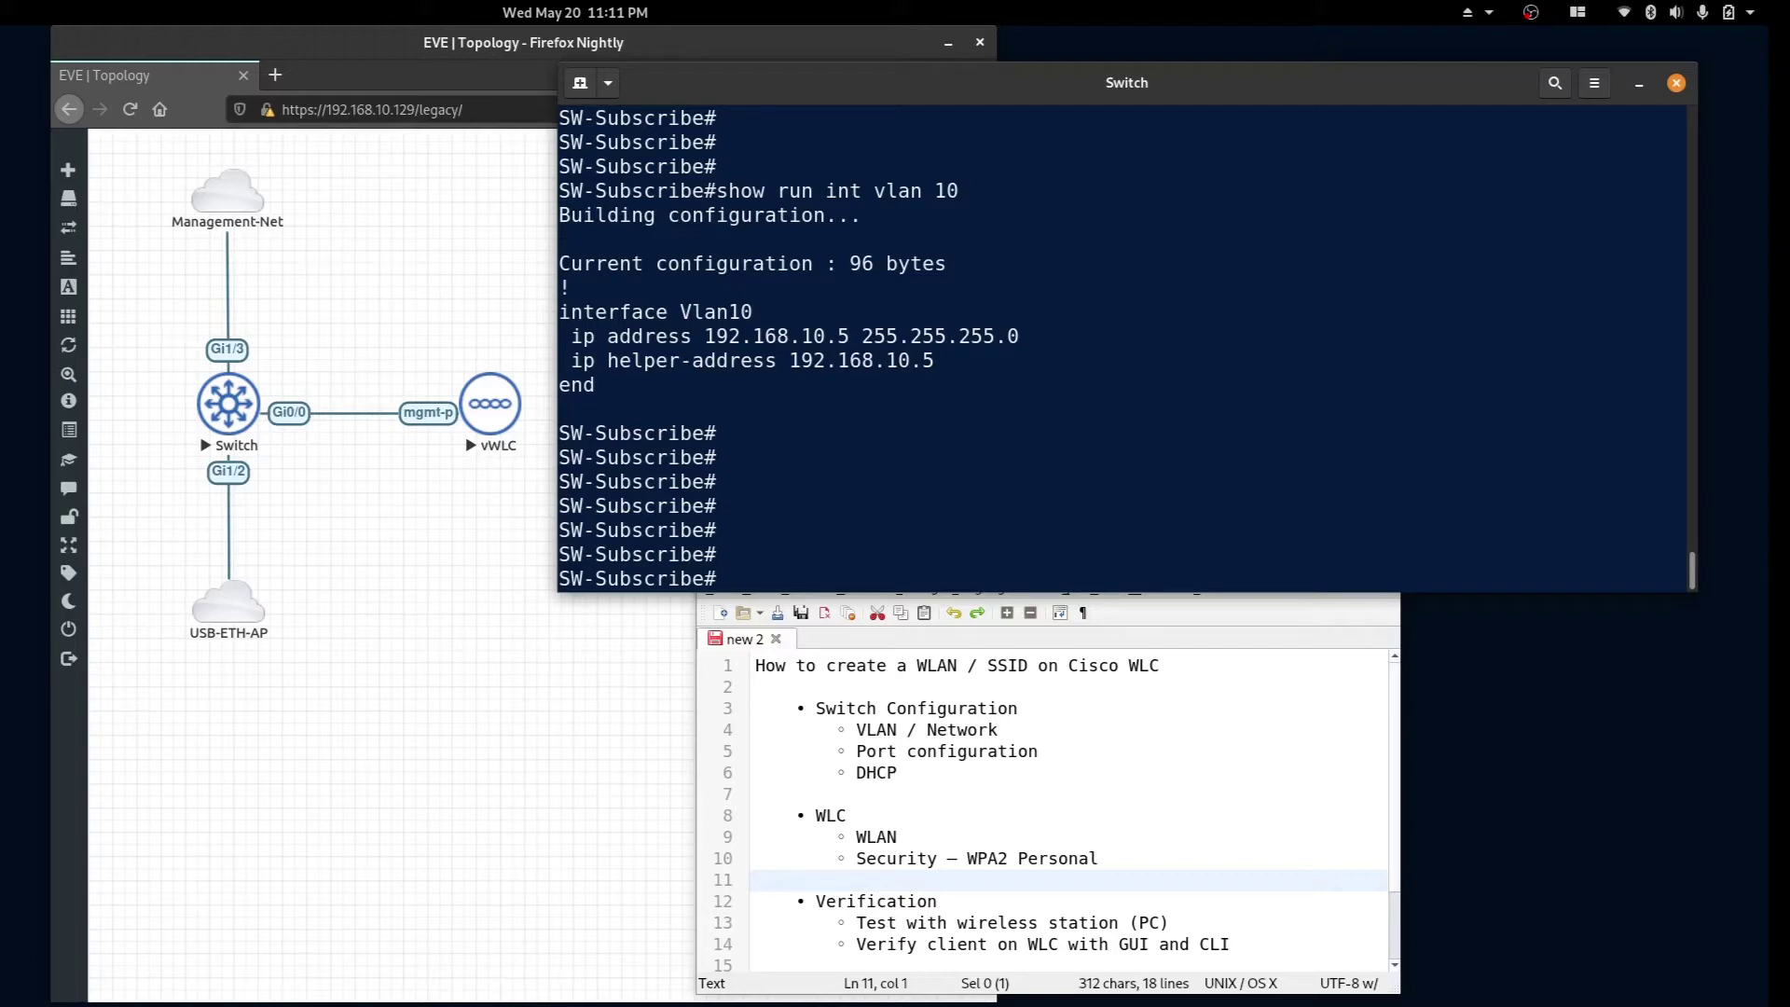
Display the switch's DHCP configuration with 'show run | s dhcp'.
text(show run | s dhcp)
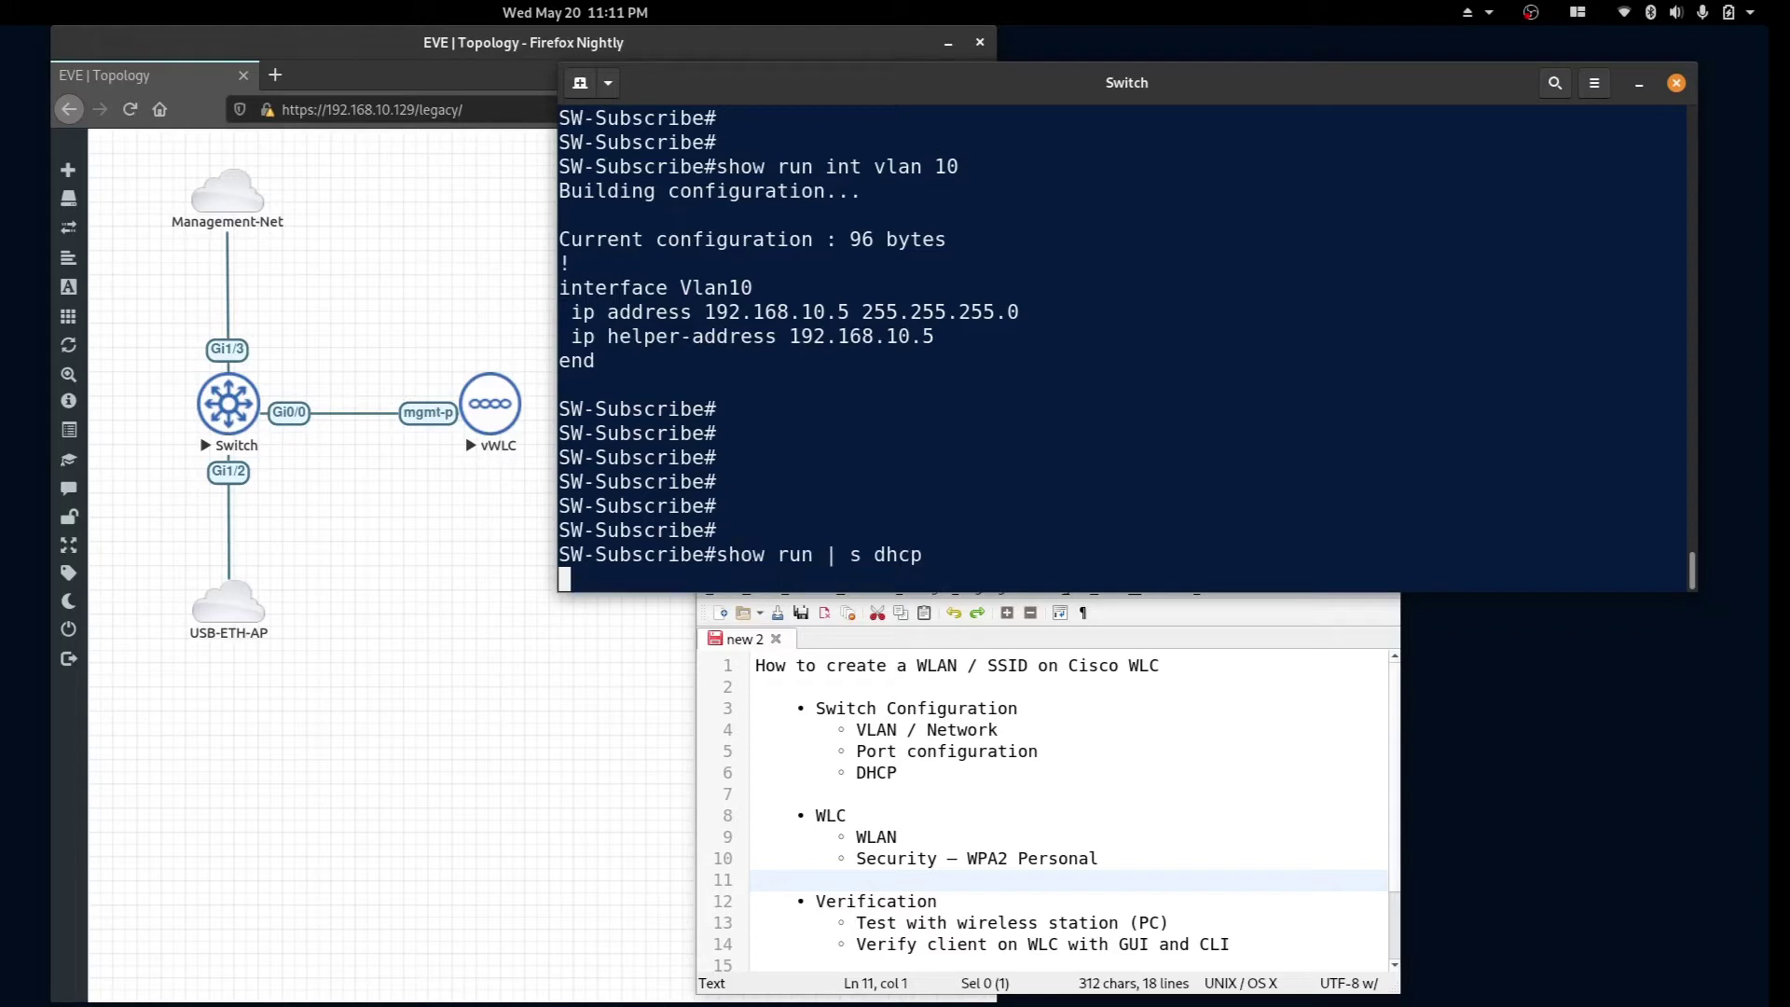
key(Return)
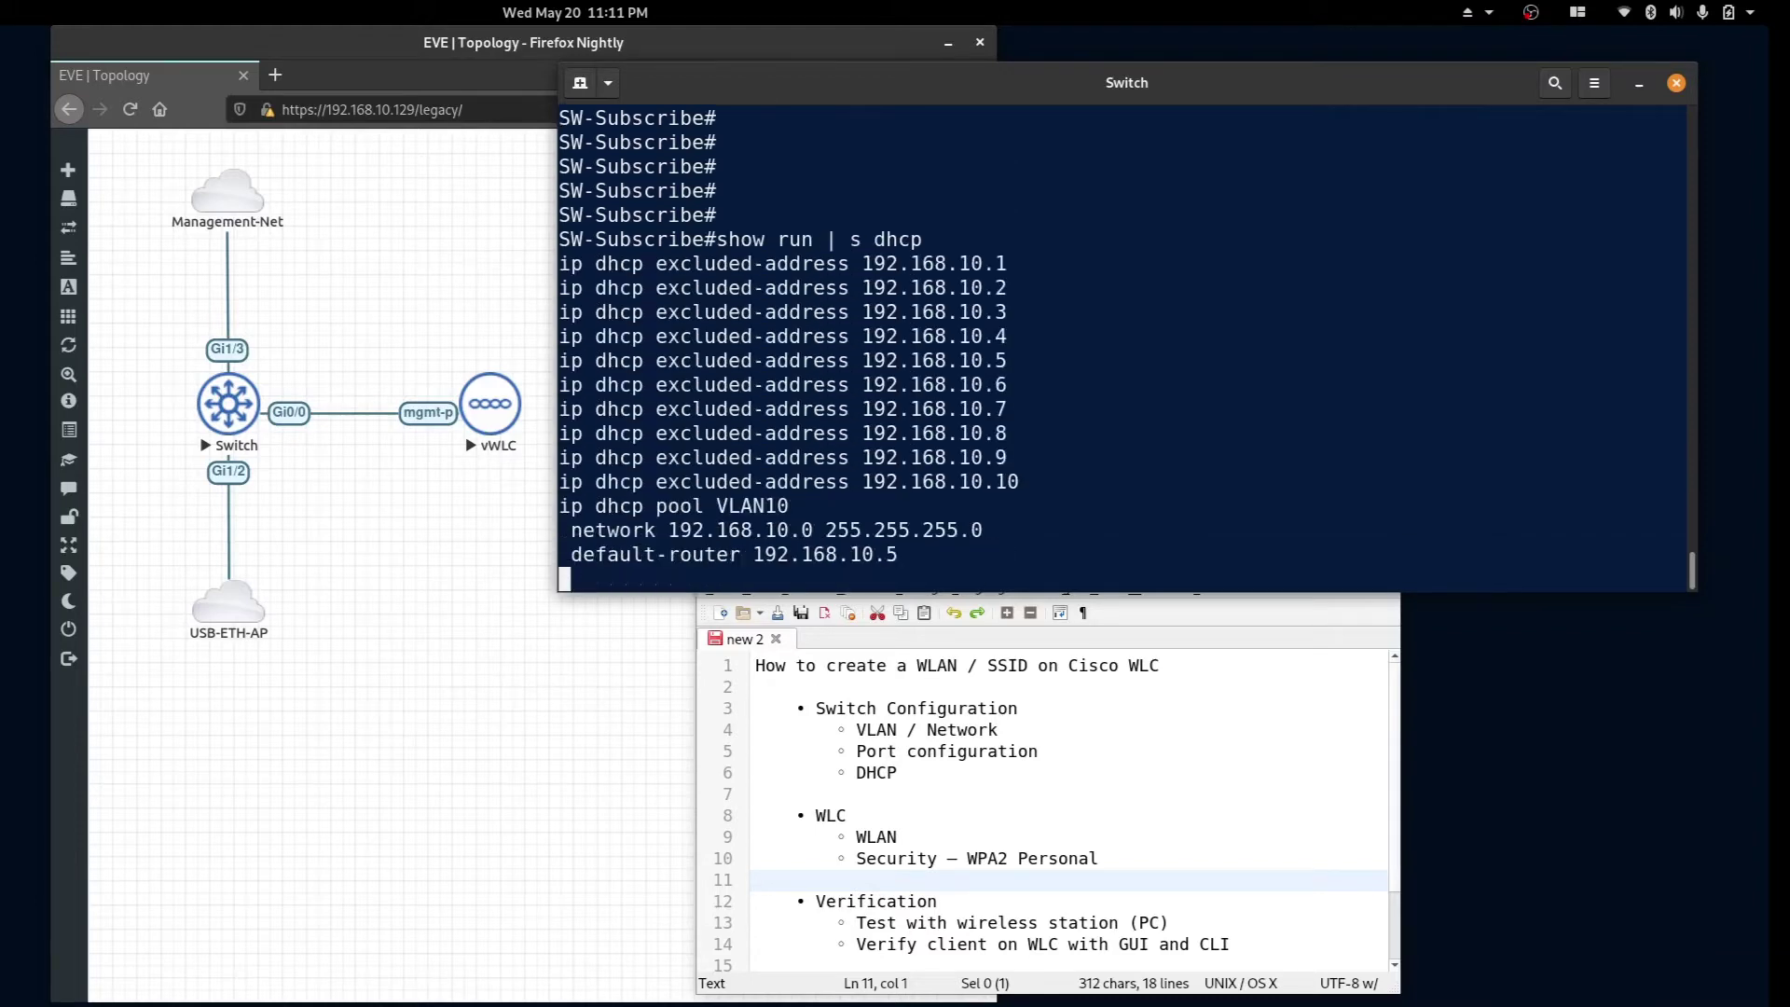
key(Return)
key(Return)
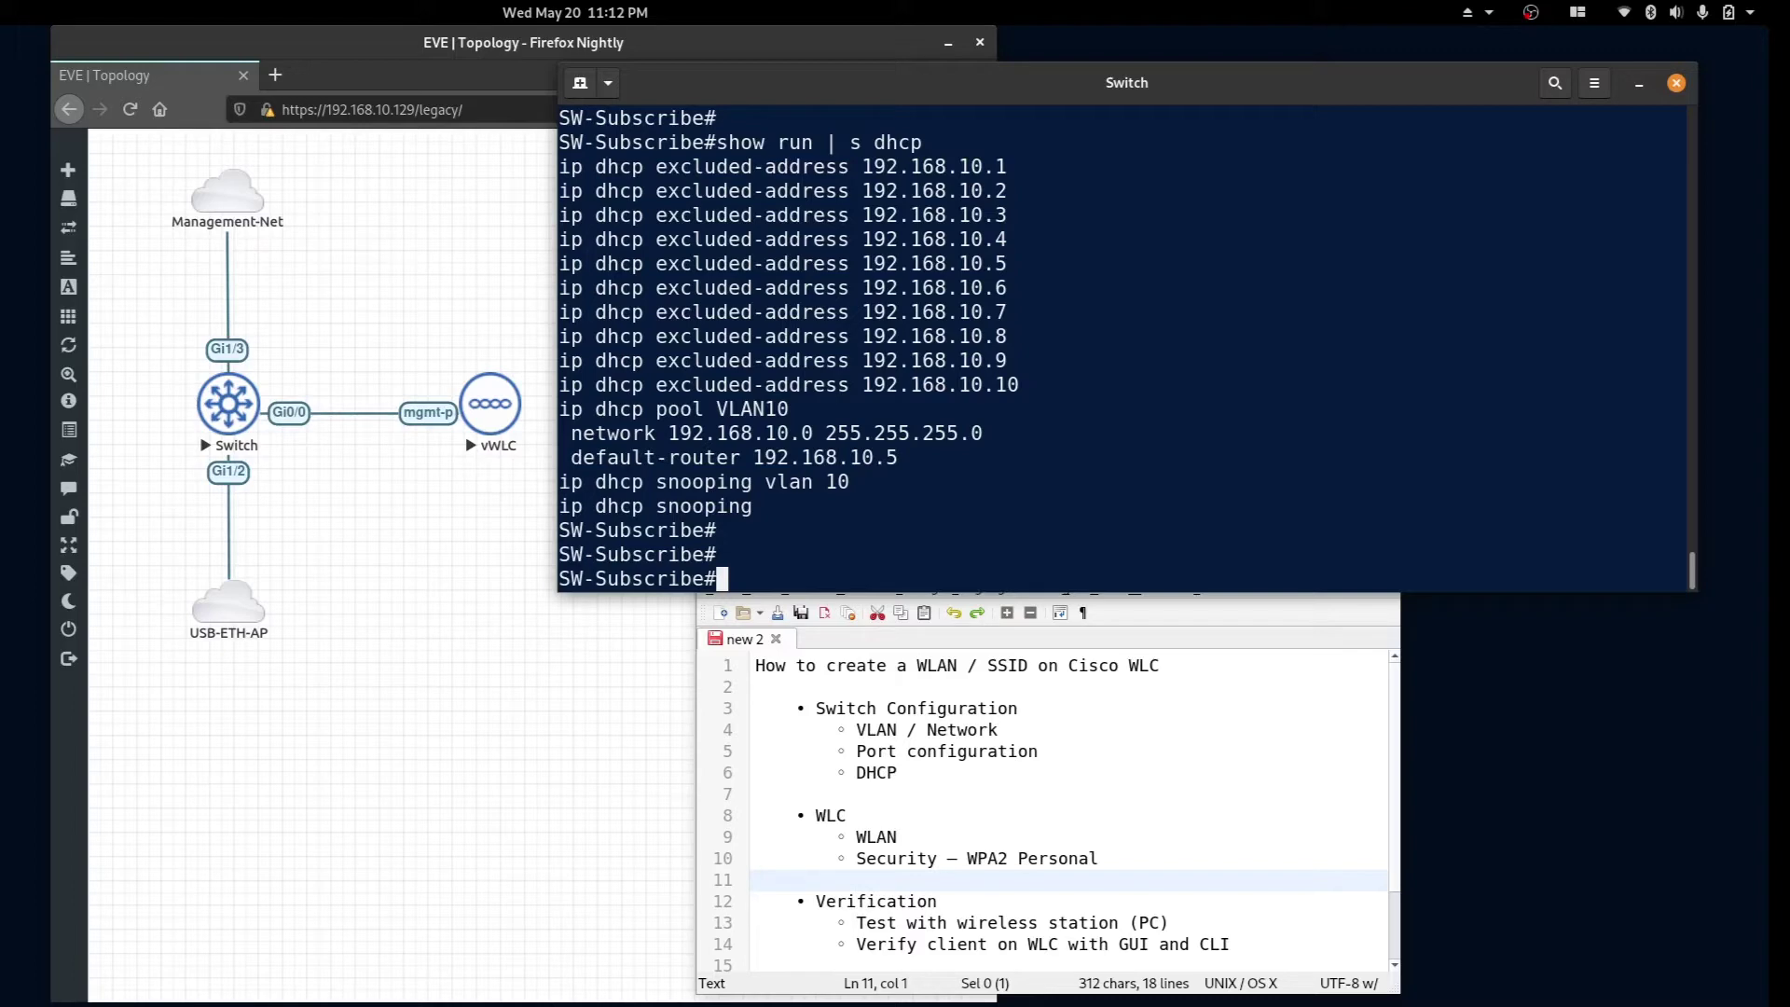
Ping the controller at 192.168.10.10 from the switch.
text(ping 192.168.)
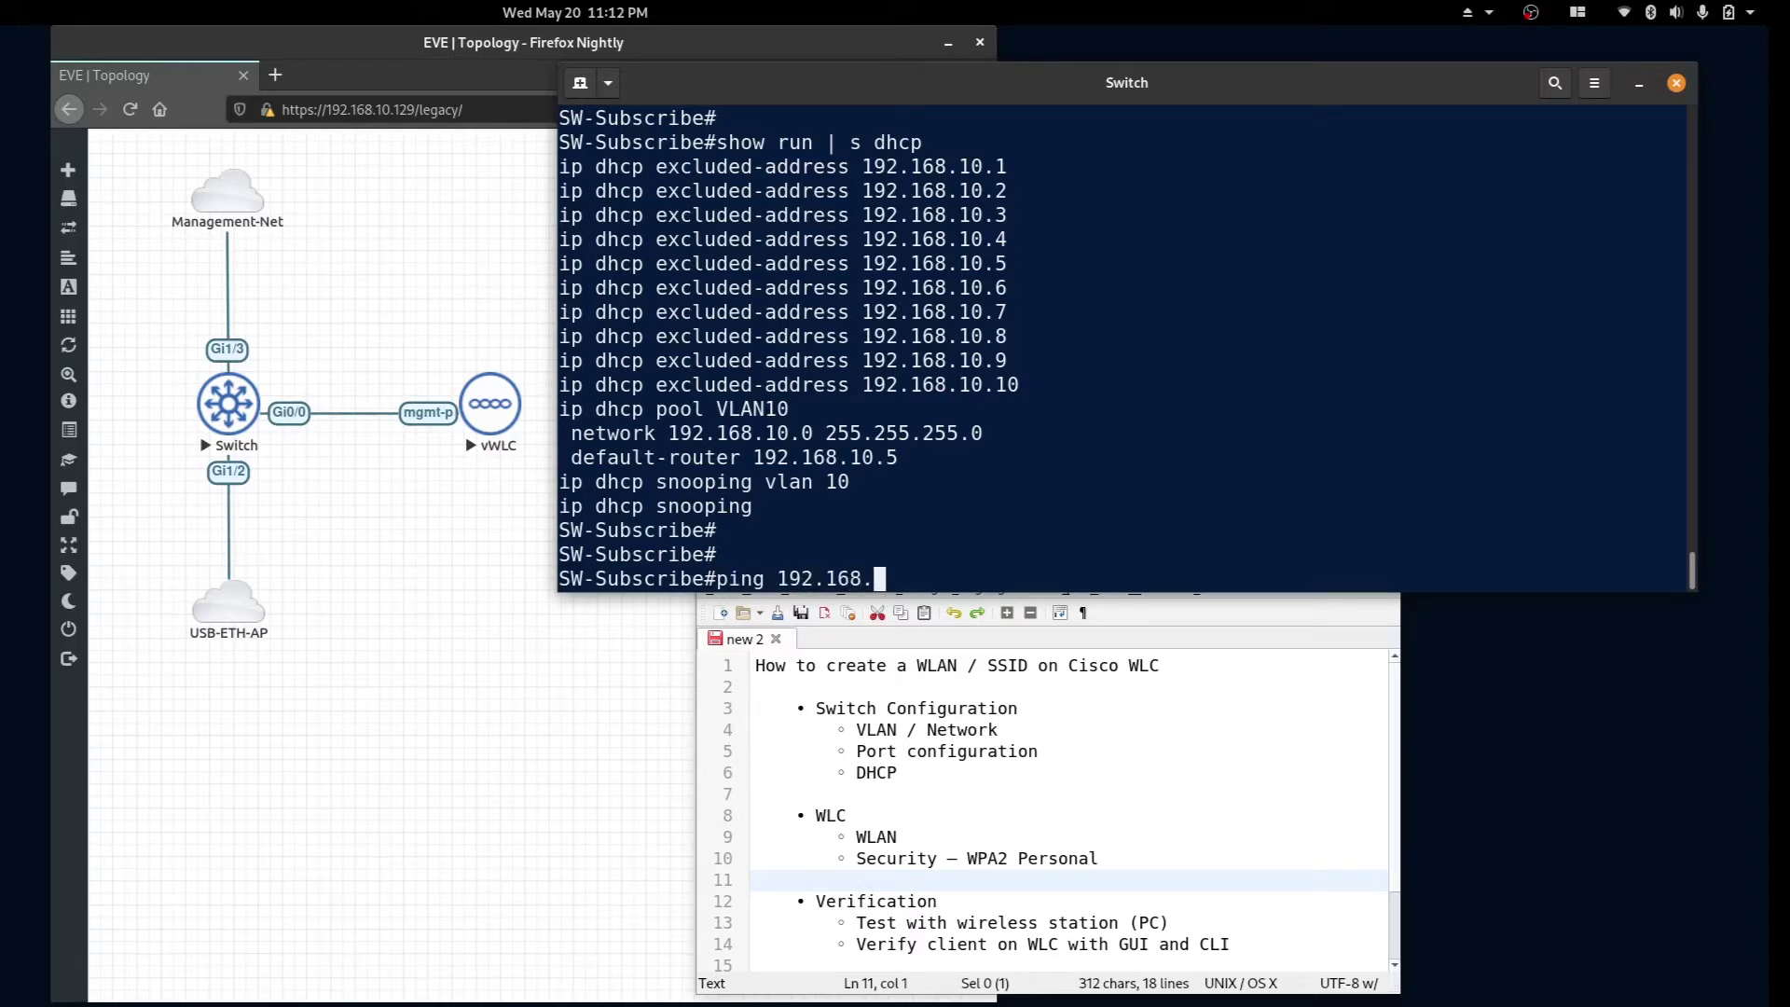
text(10.10)
key(Return)
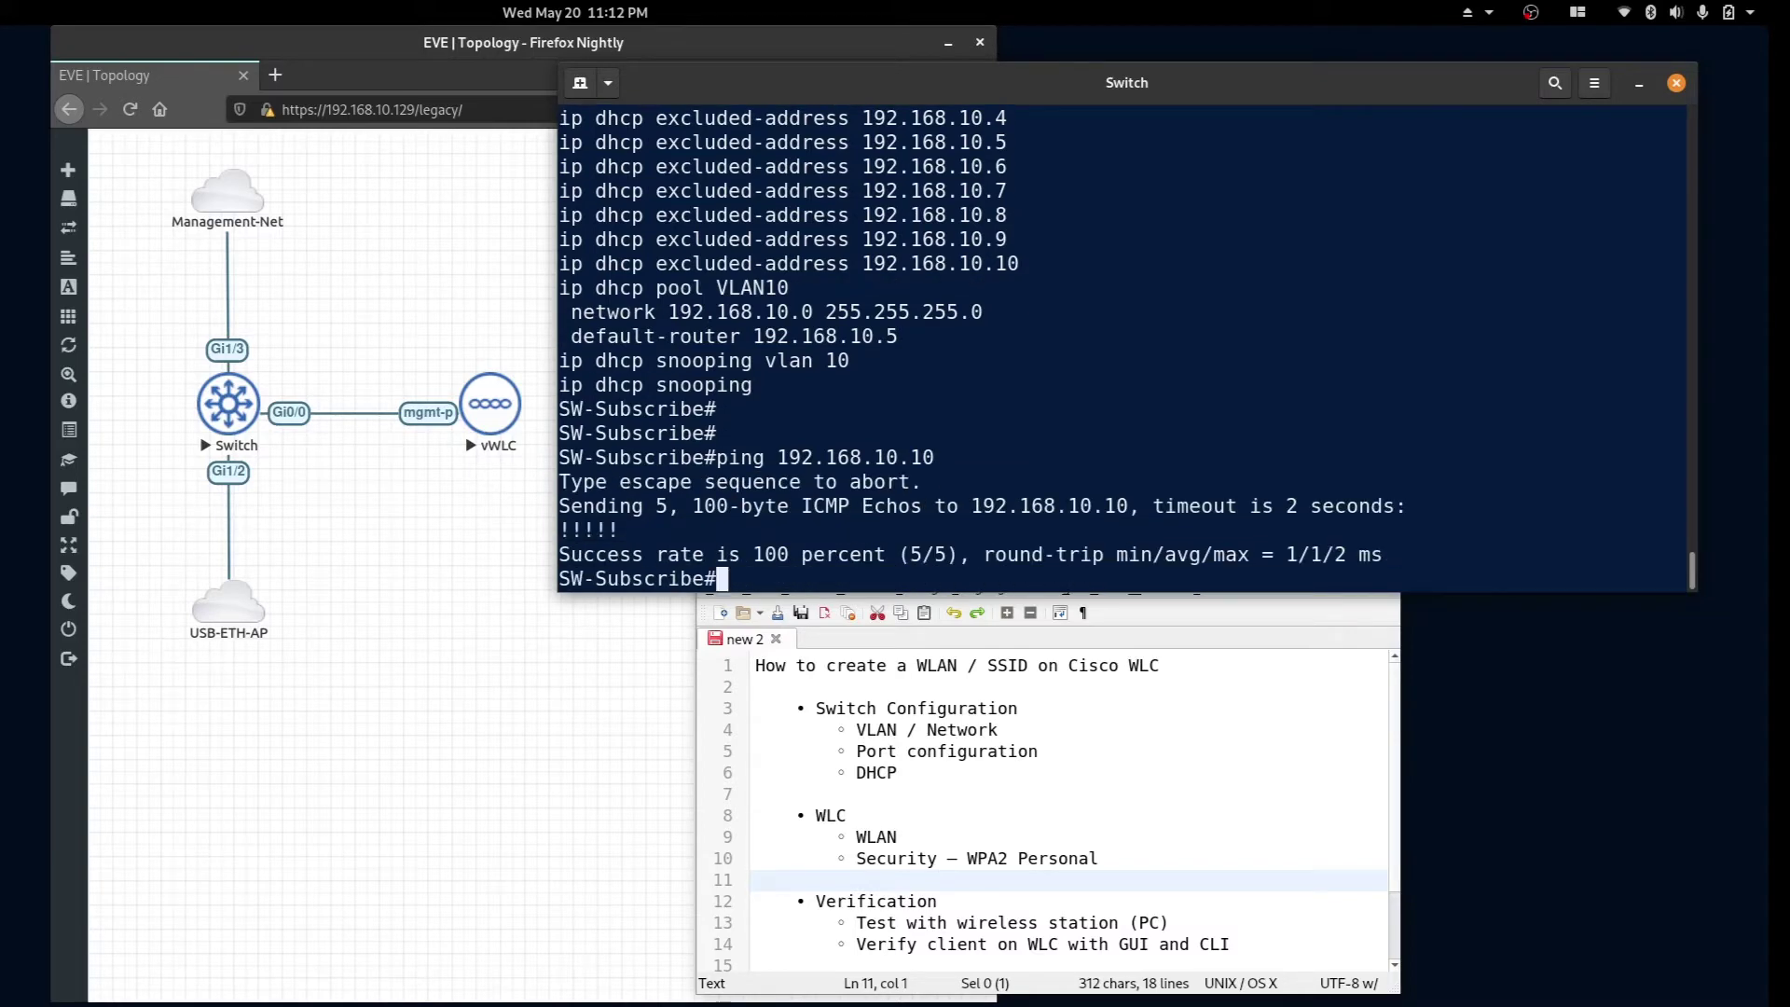
key(Return)
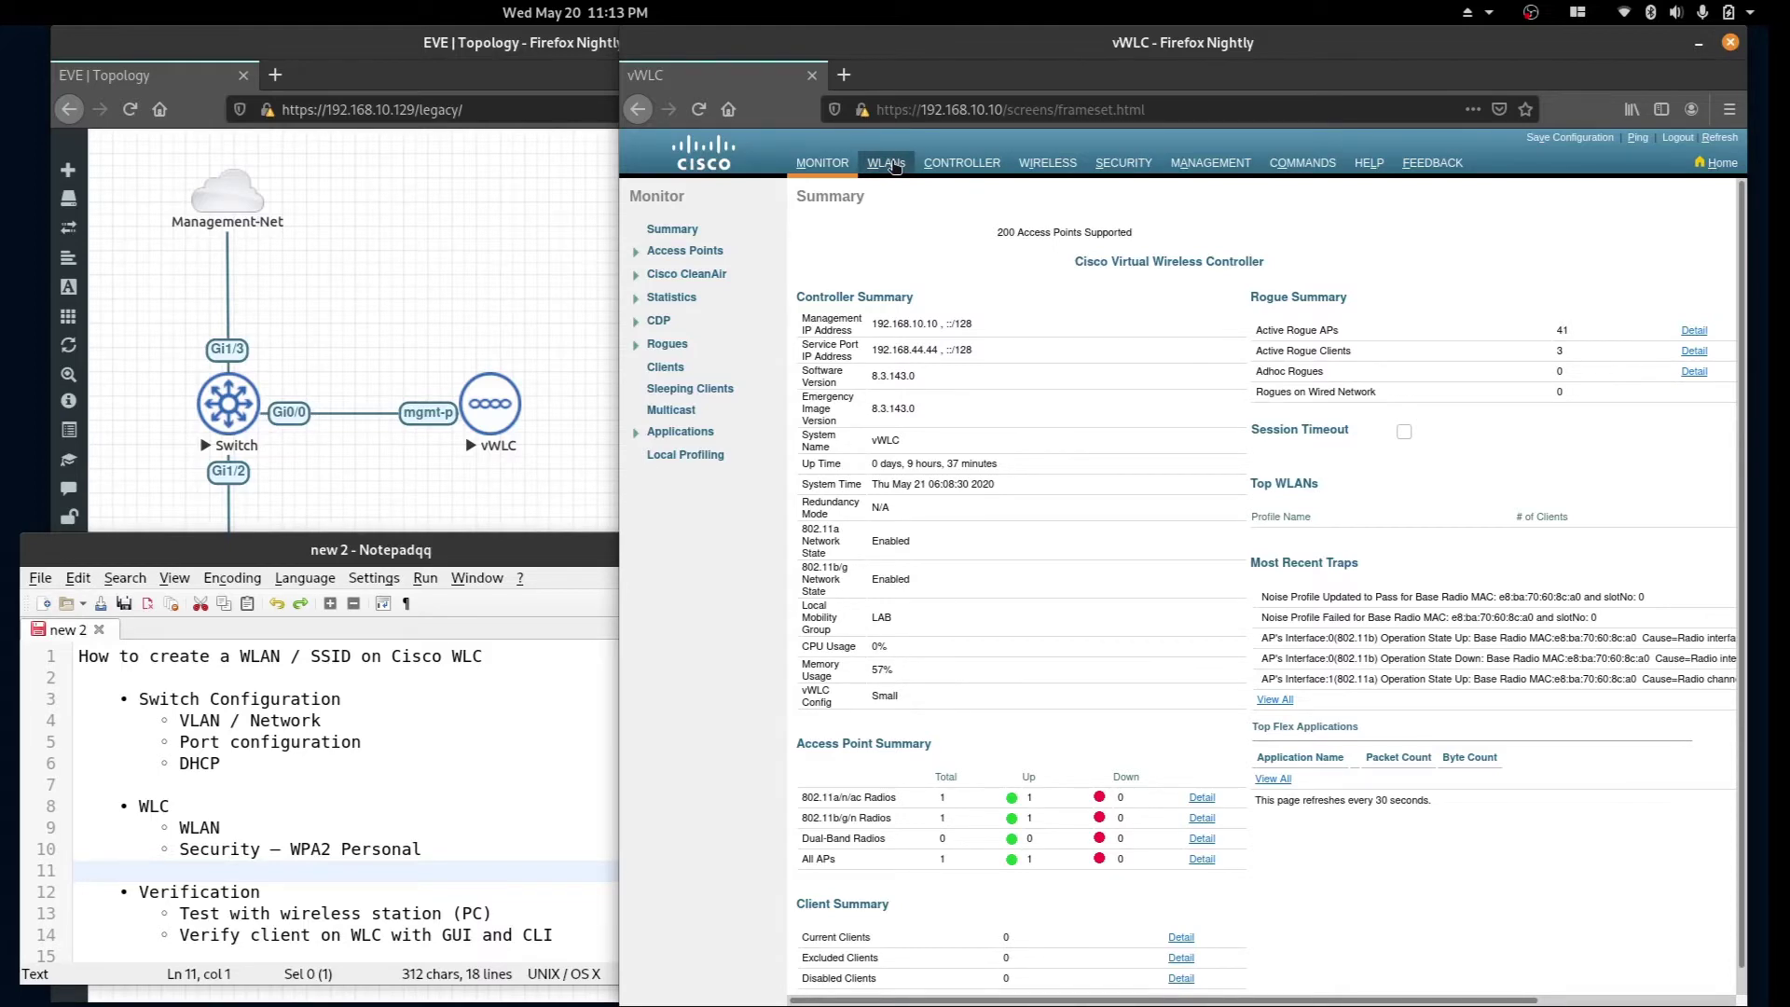
Create and enable WLAN Wireless-LAB with radio policy All, apply, and point out its interface setting.
click(886, 163)
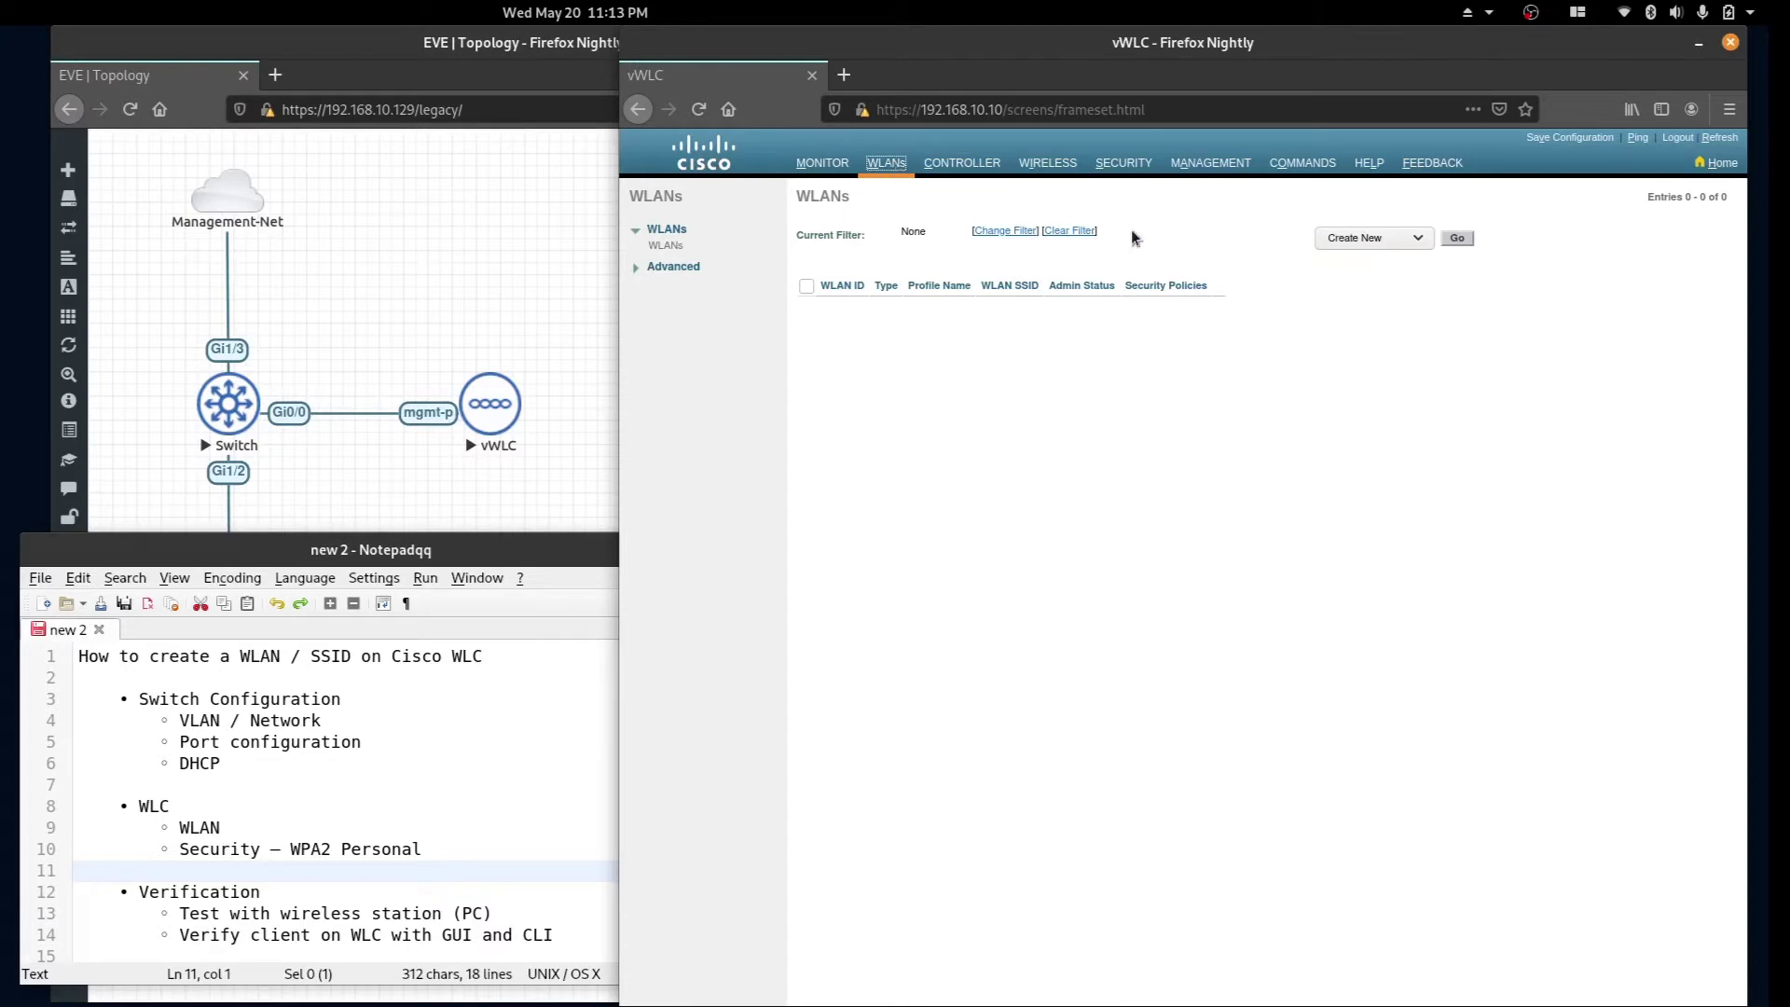
click(1457, 239)
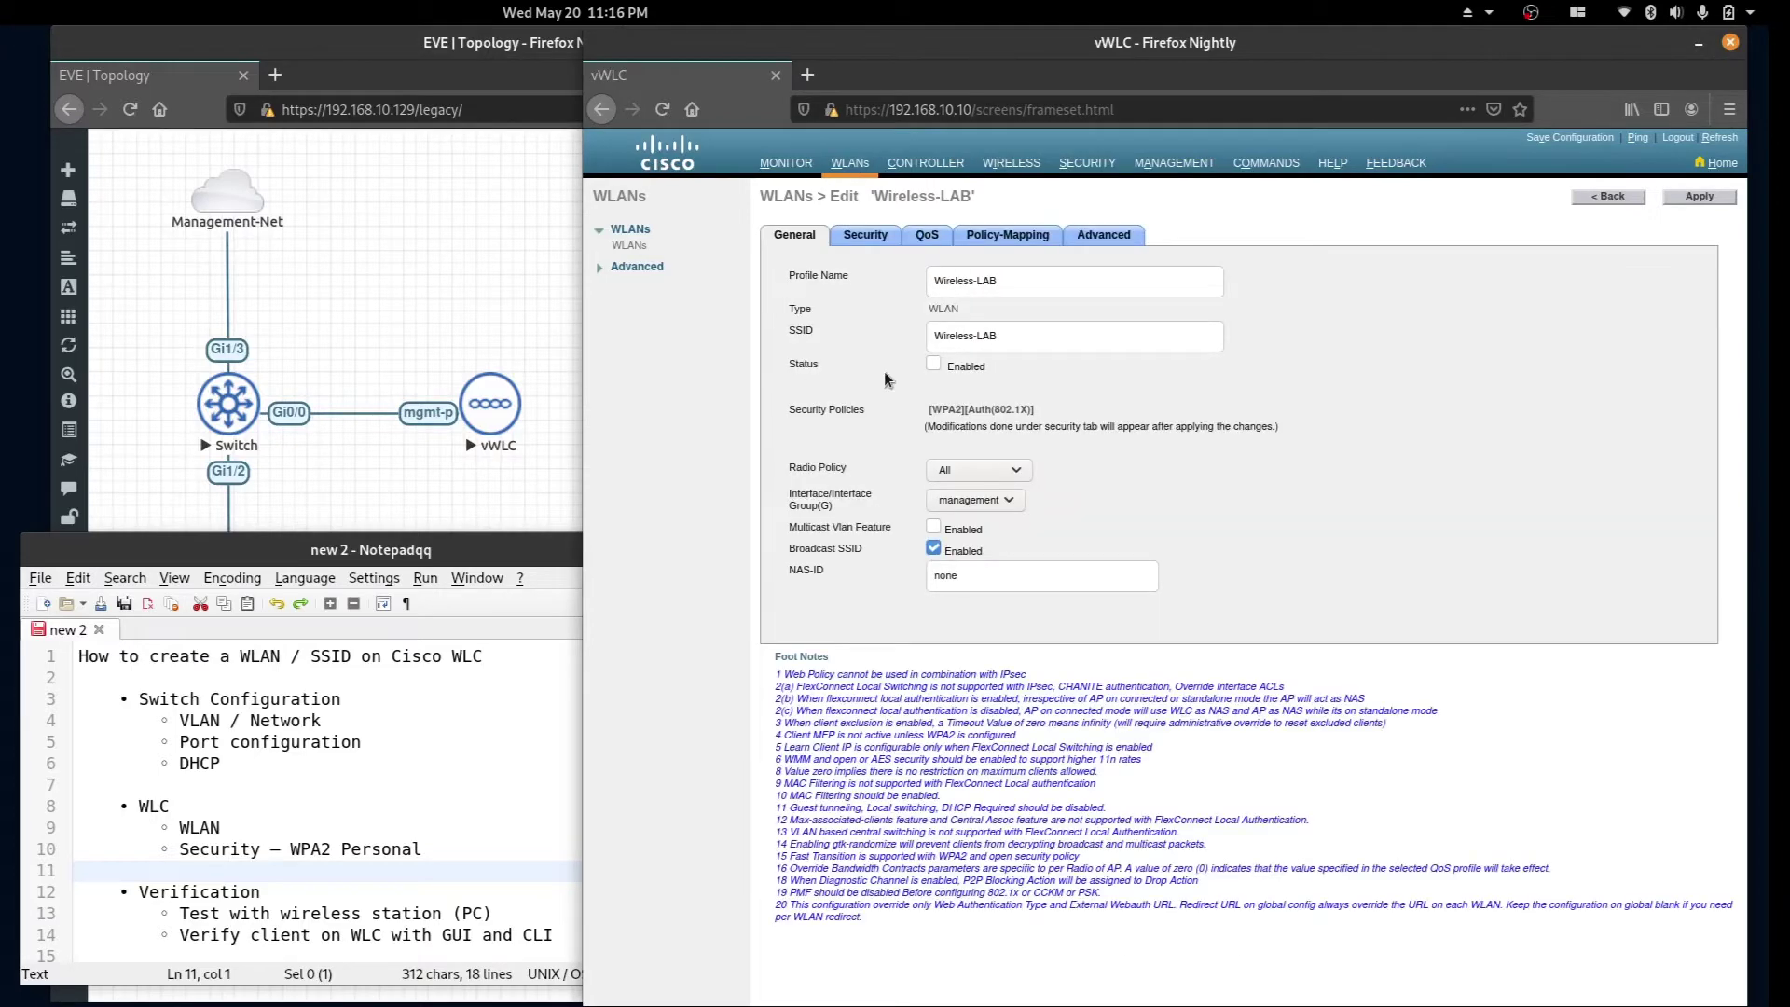
click(933, 365)
click(1014, 473)
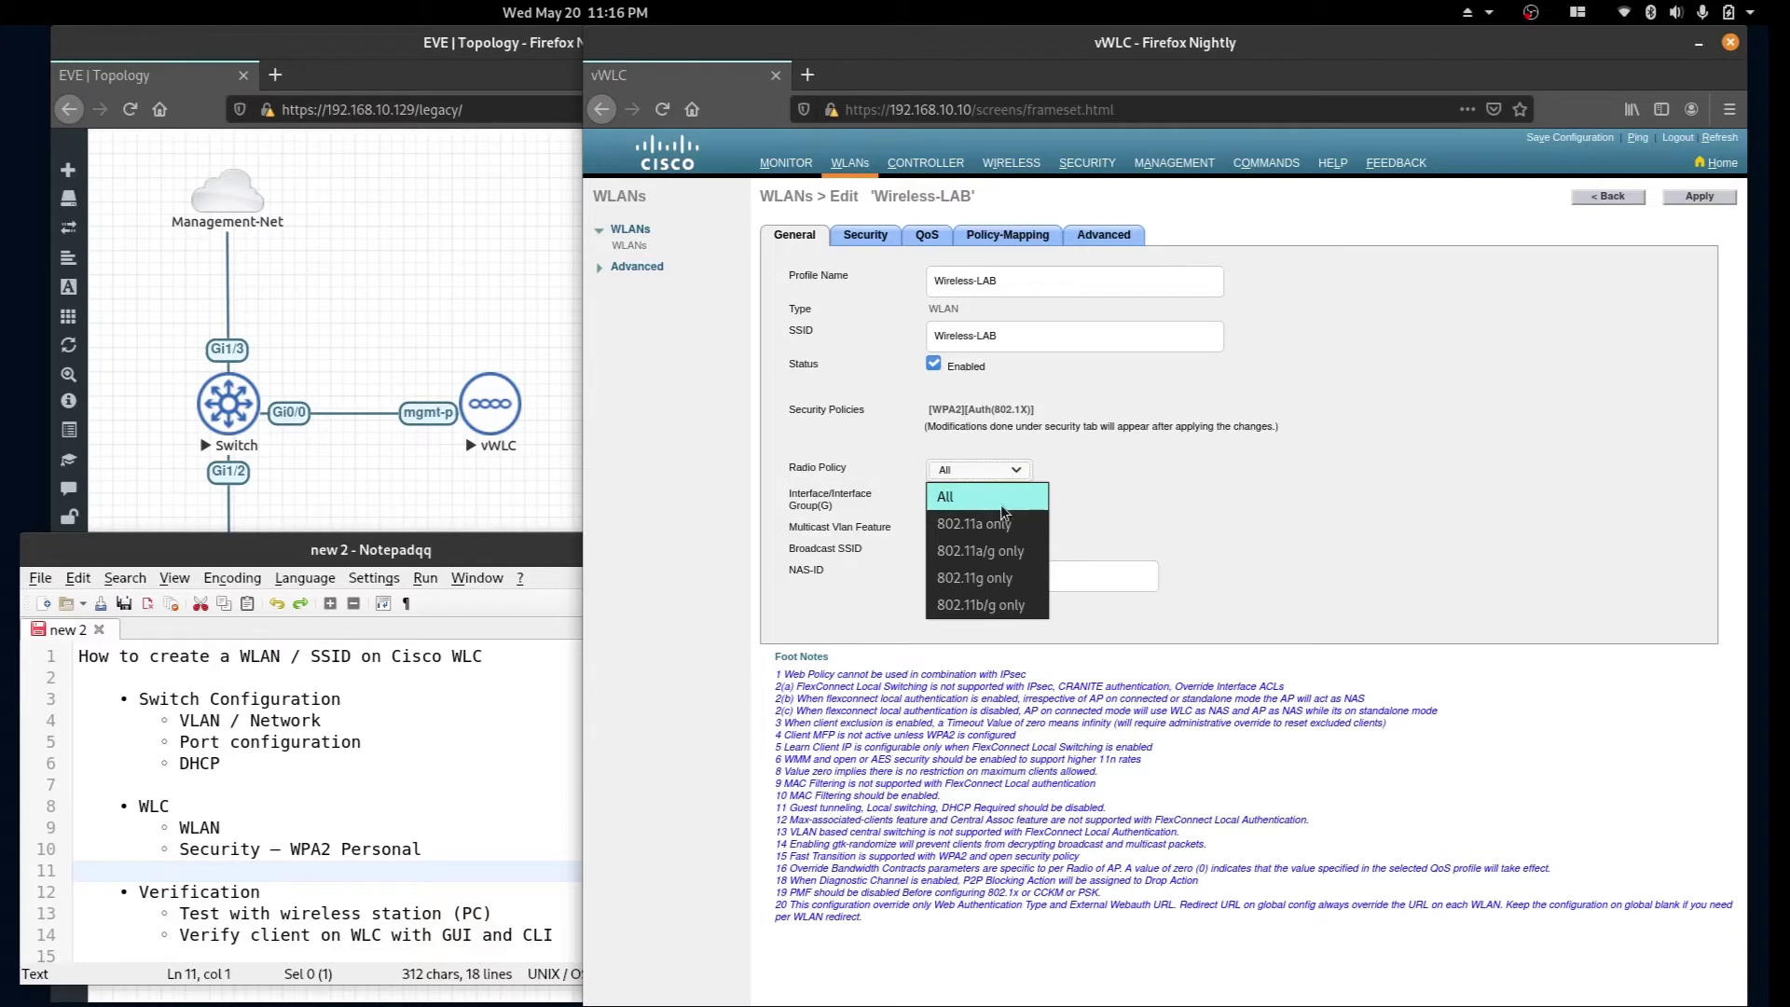
click(1000, 502)
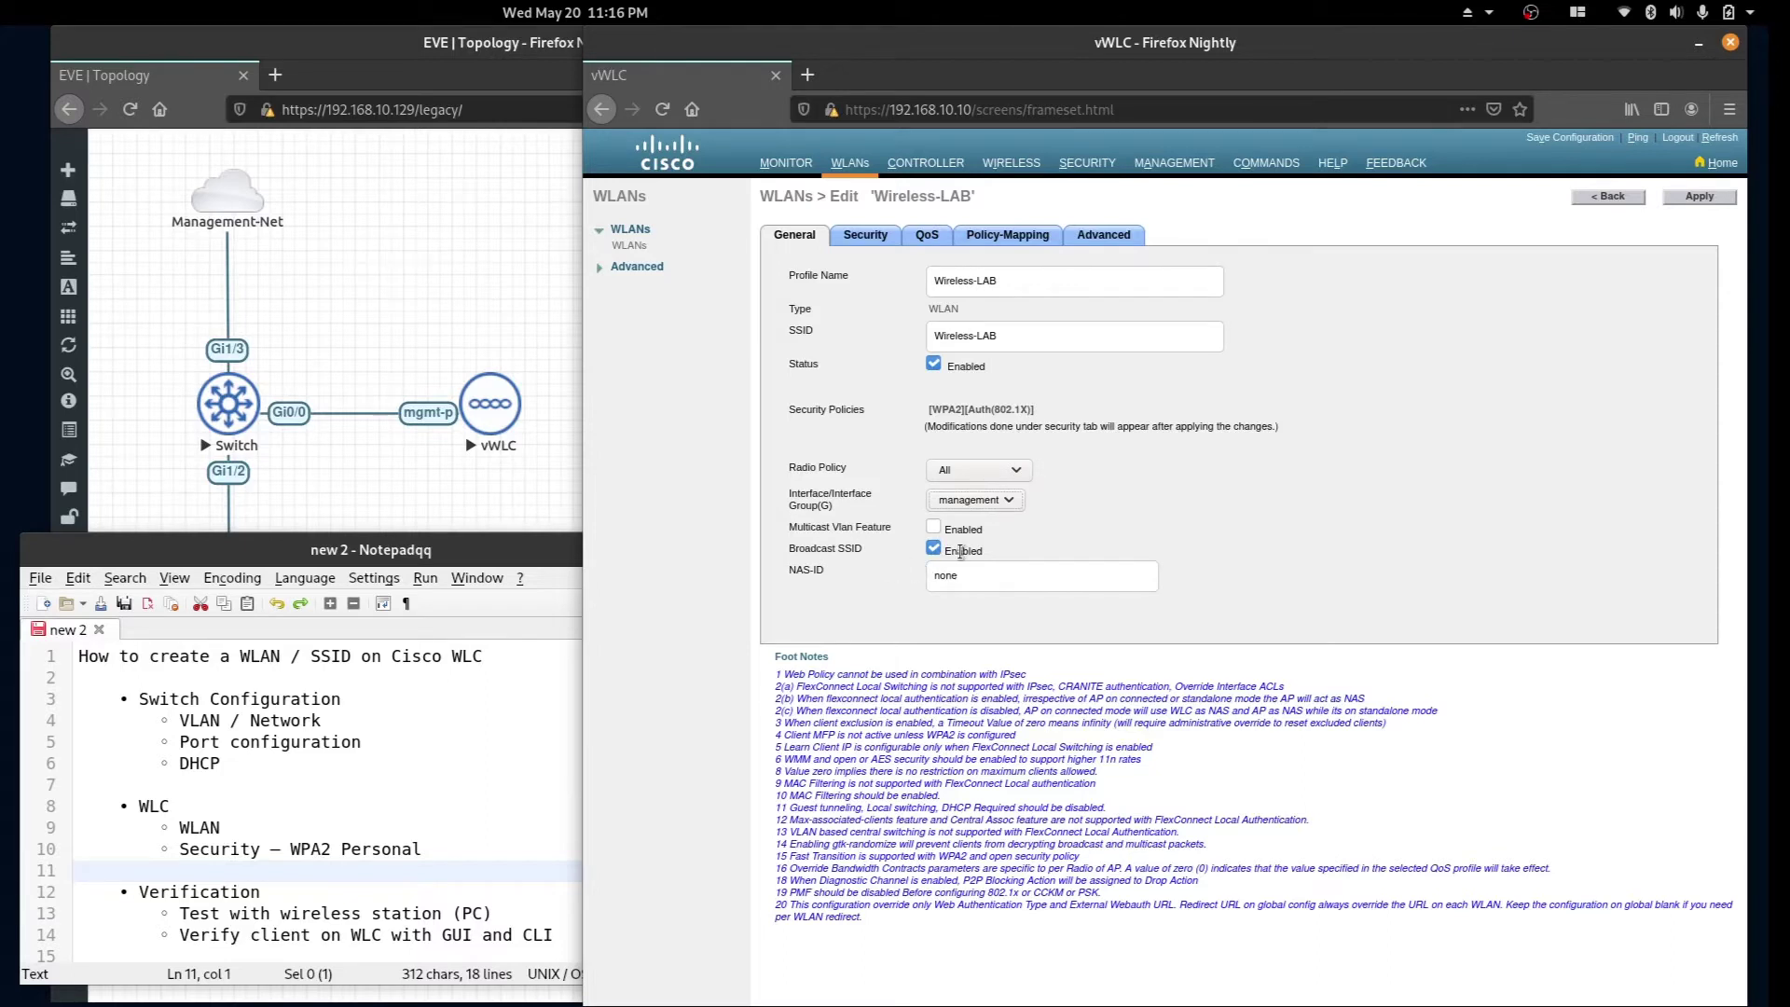
click(1699, 198)
drag(792, 499, 921, 503)
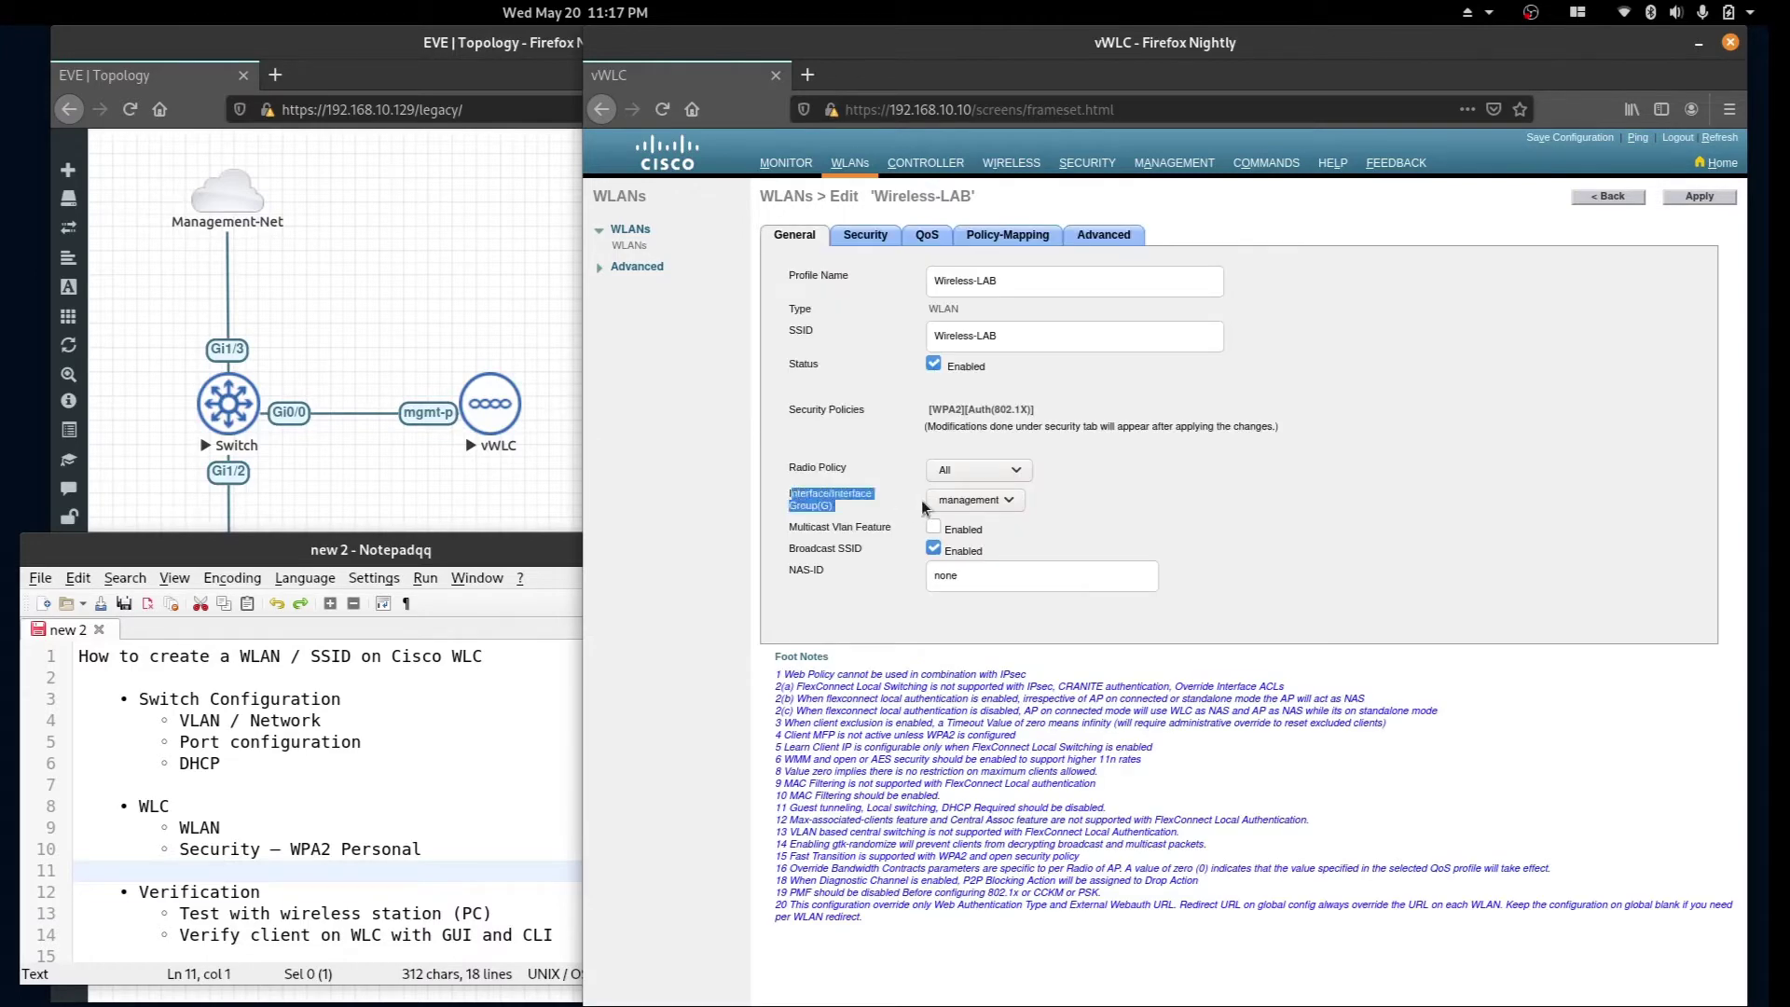
click(842, 501)
click(934, 170)
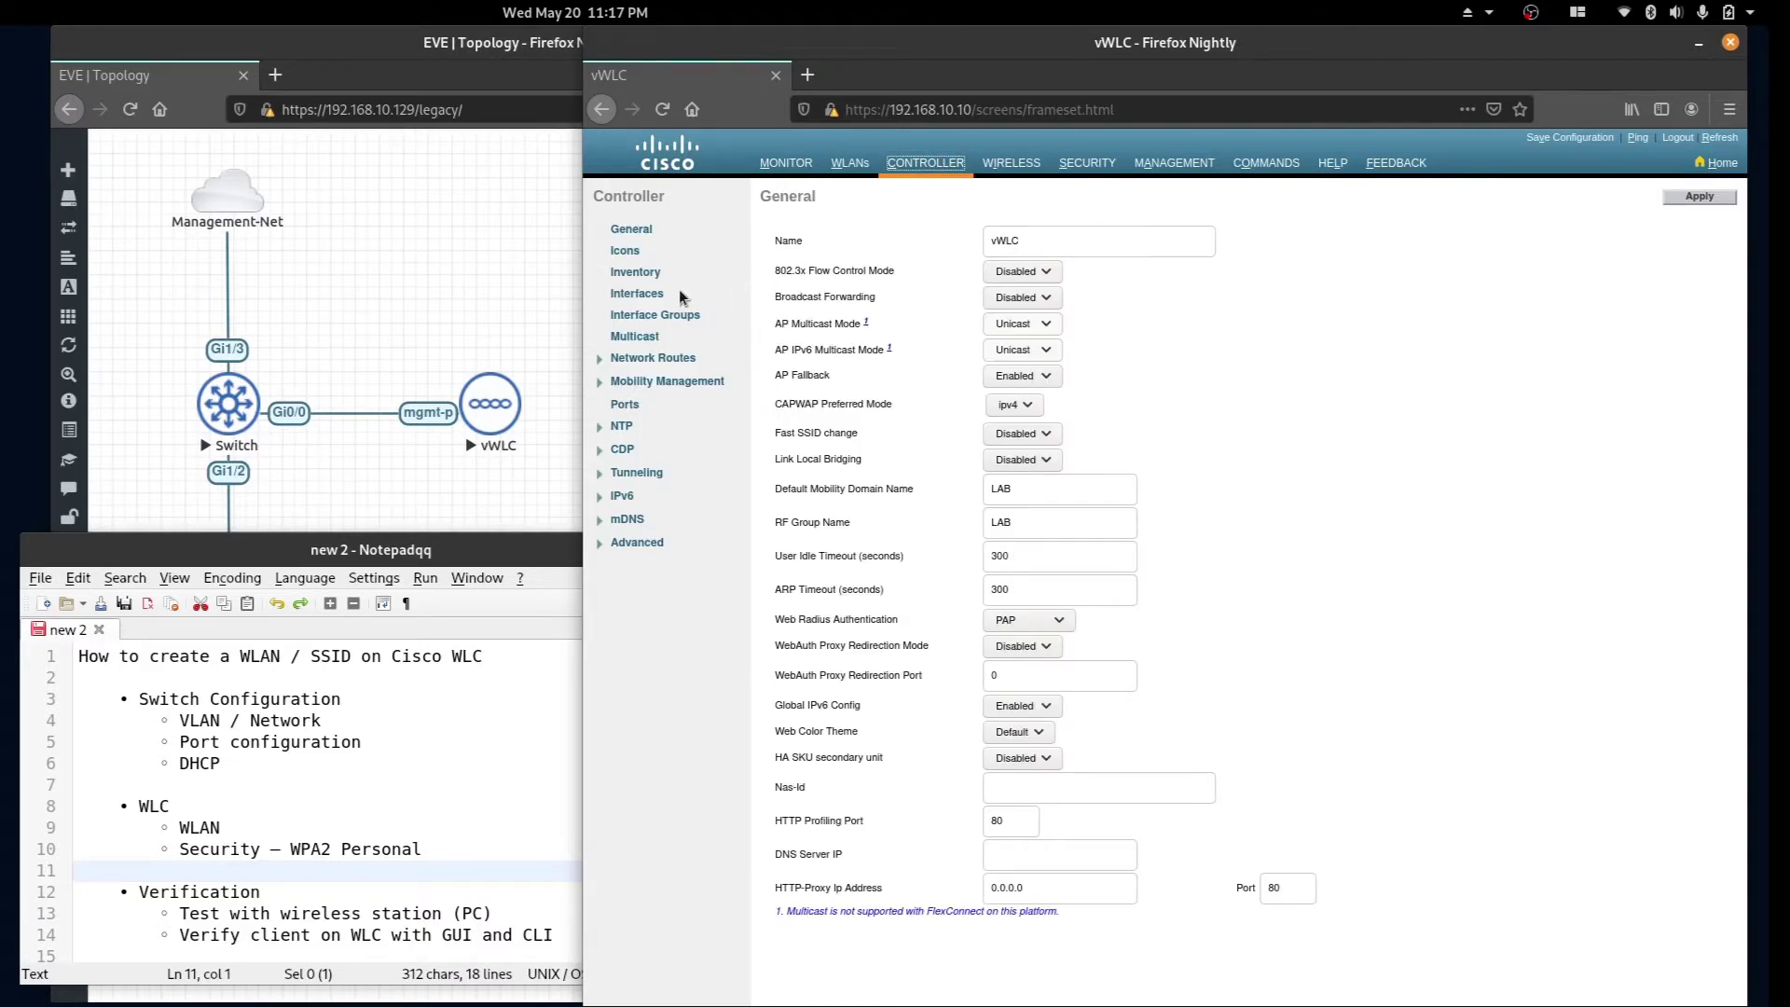
click(640, 294)
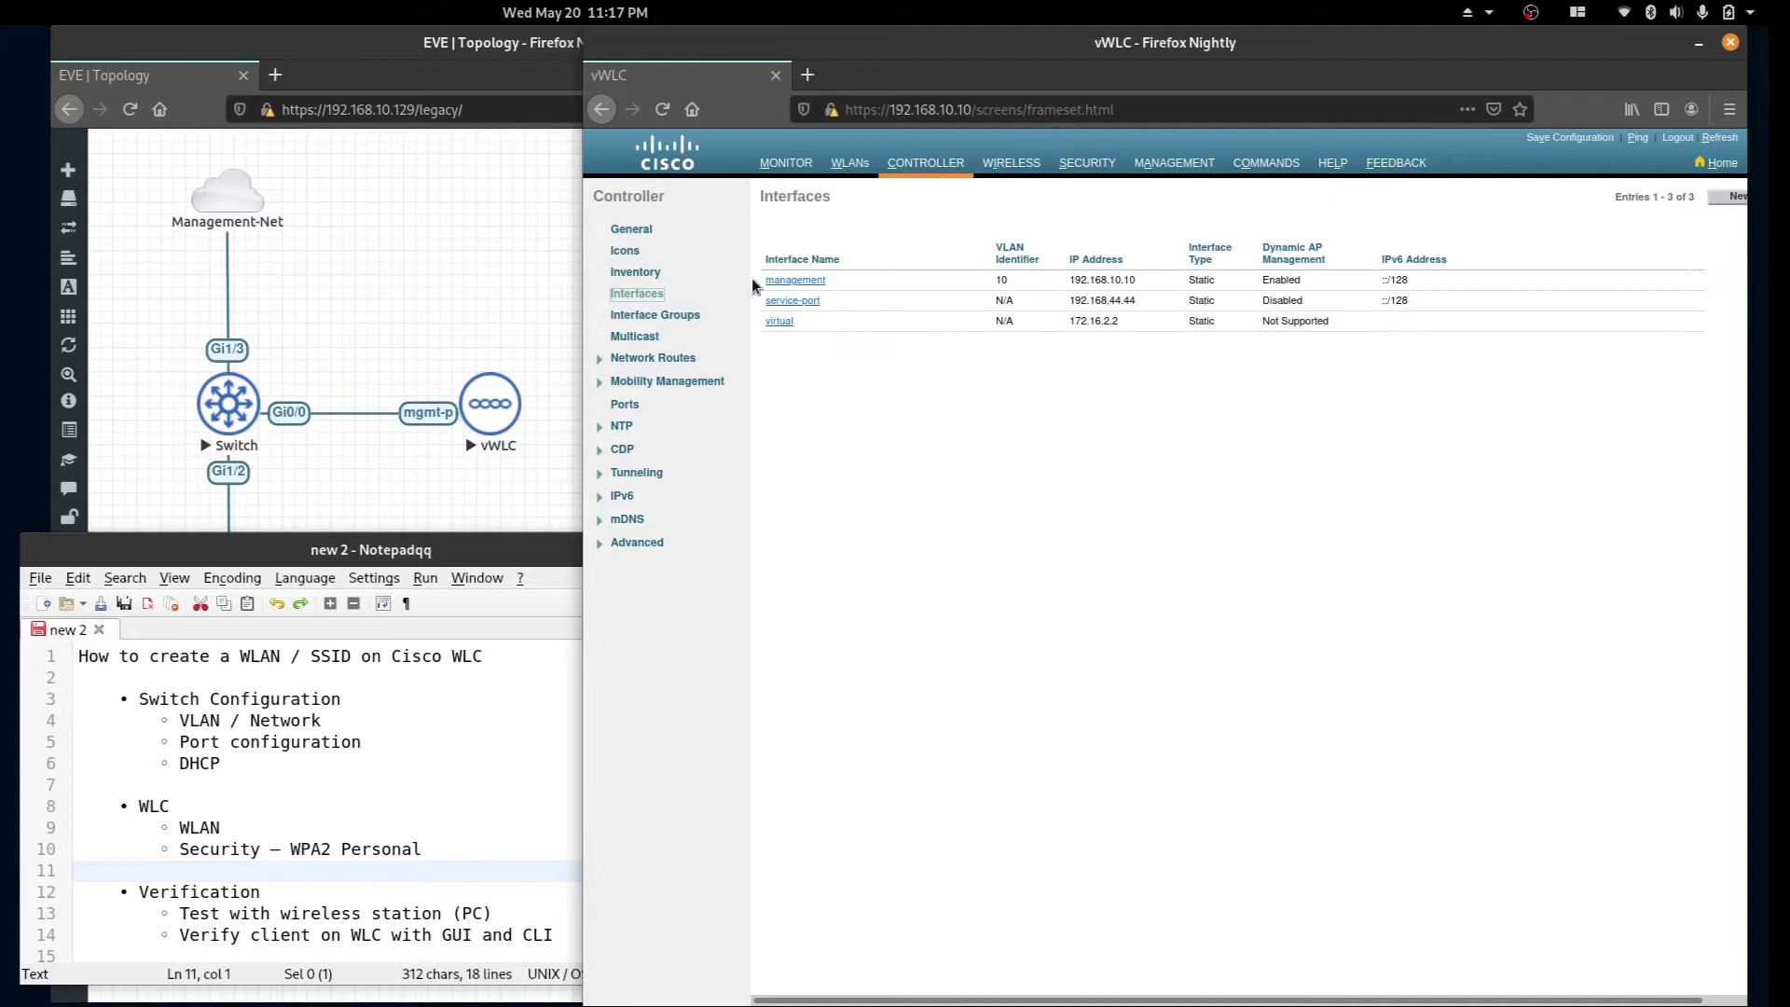
click(803, 281)
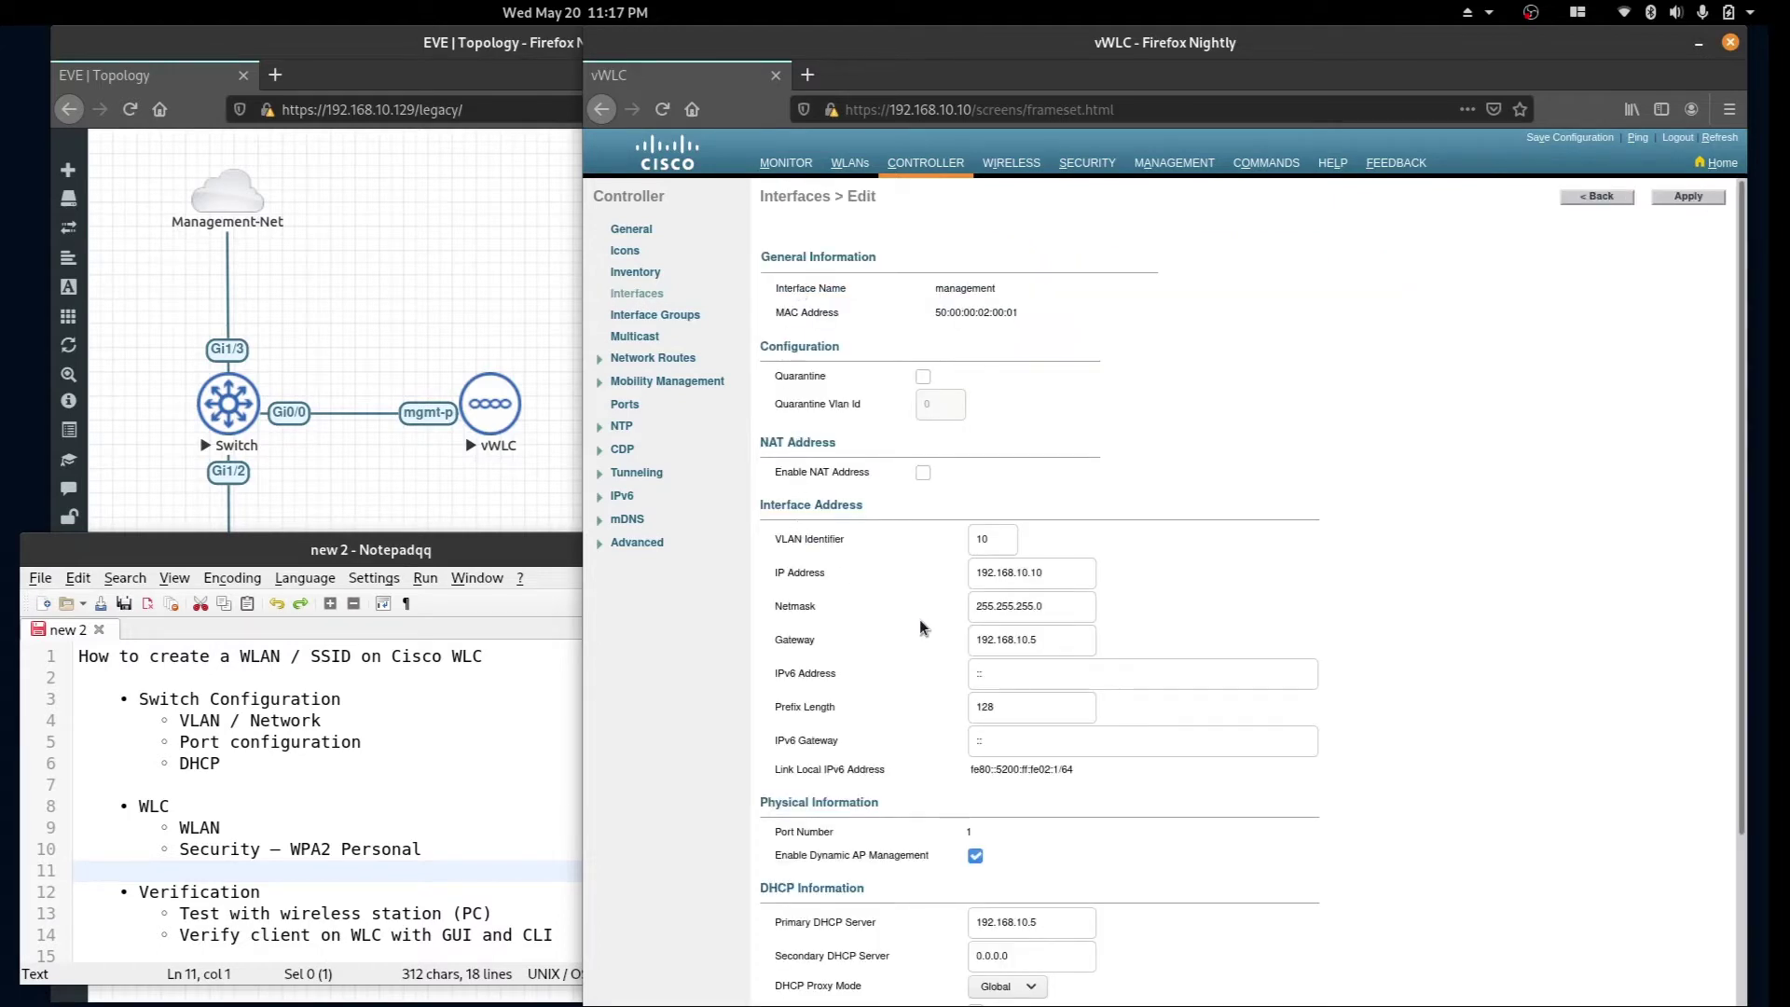
scroll(1057, 636, down, 2)
drag(1076, 467, 937, 466)
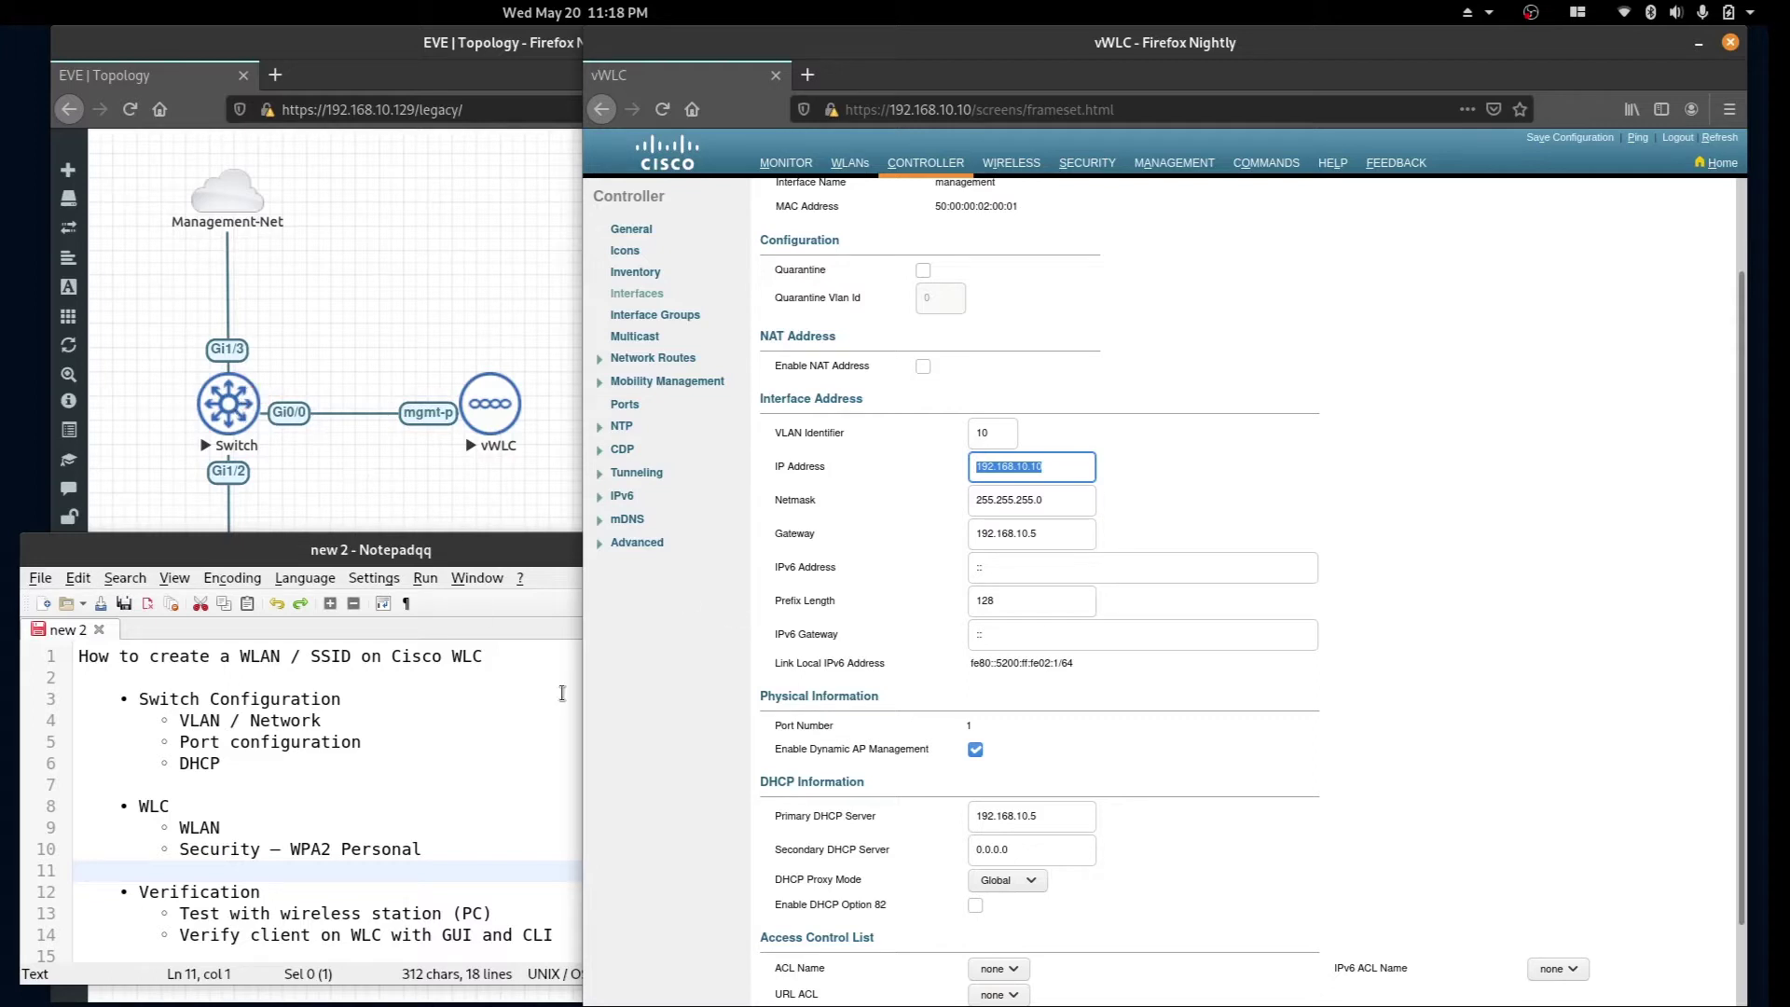
key(shift+Tab)
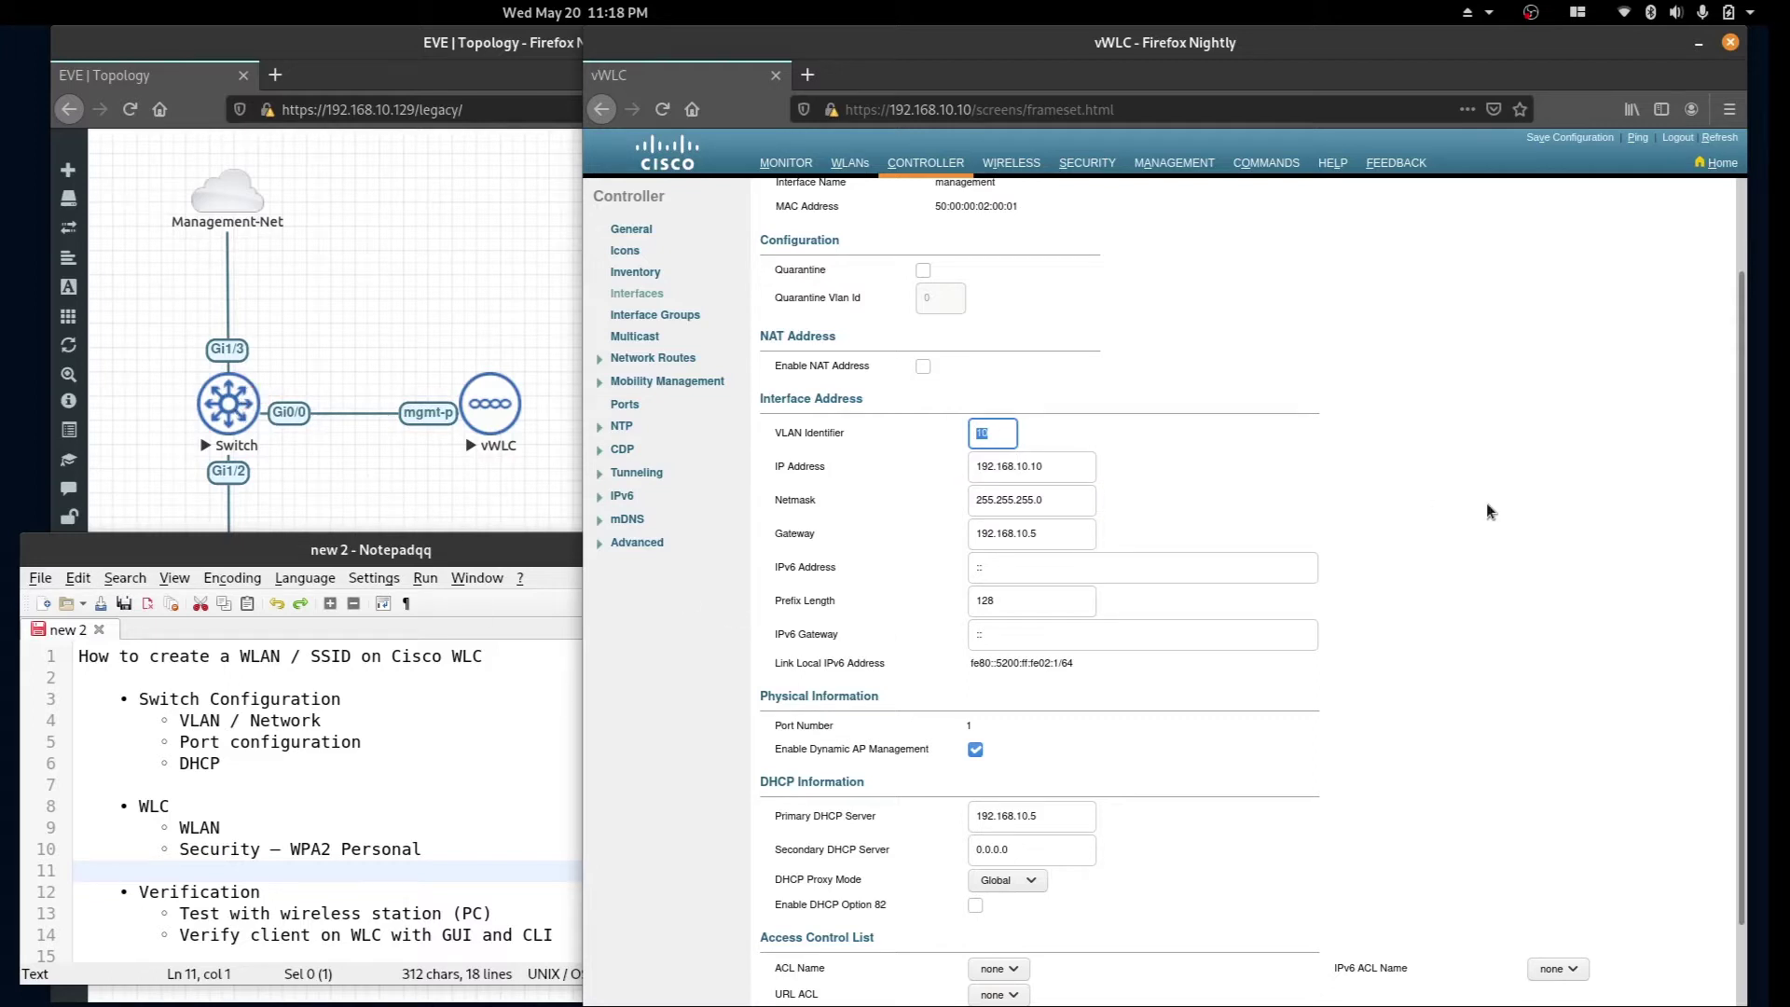
key(Tab)
key(Tab)
key(Tab)
key(Tab)
key(Tab)
key(Tab)
key(Tab)
key(Tab)
scroll(1506, 818, down, 2)
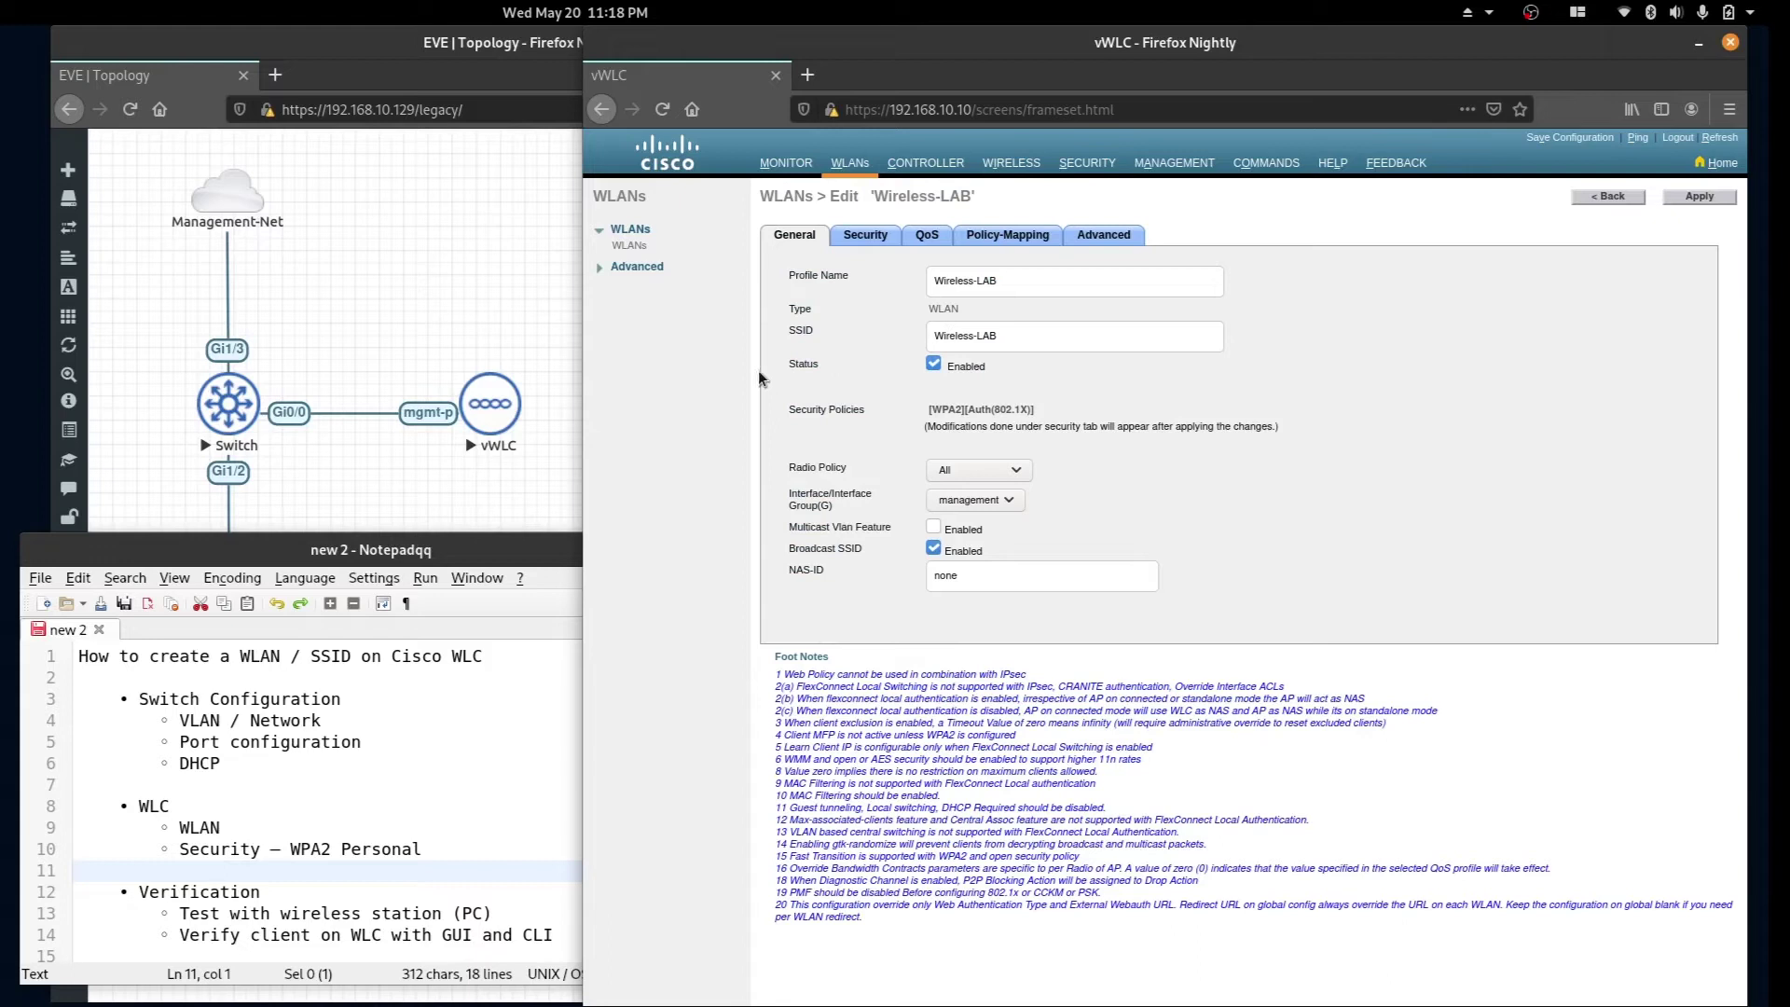
Set Layer 2 security to WPA+WPA2 and highlight the WPA2 Policy setting.
click(866, 235)
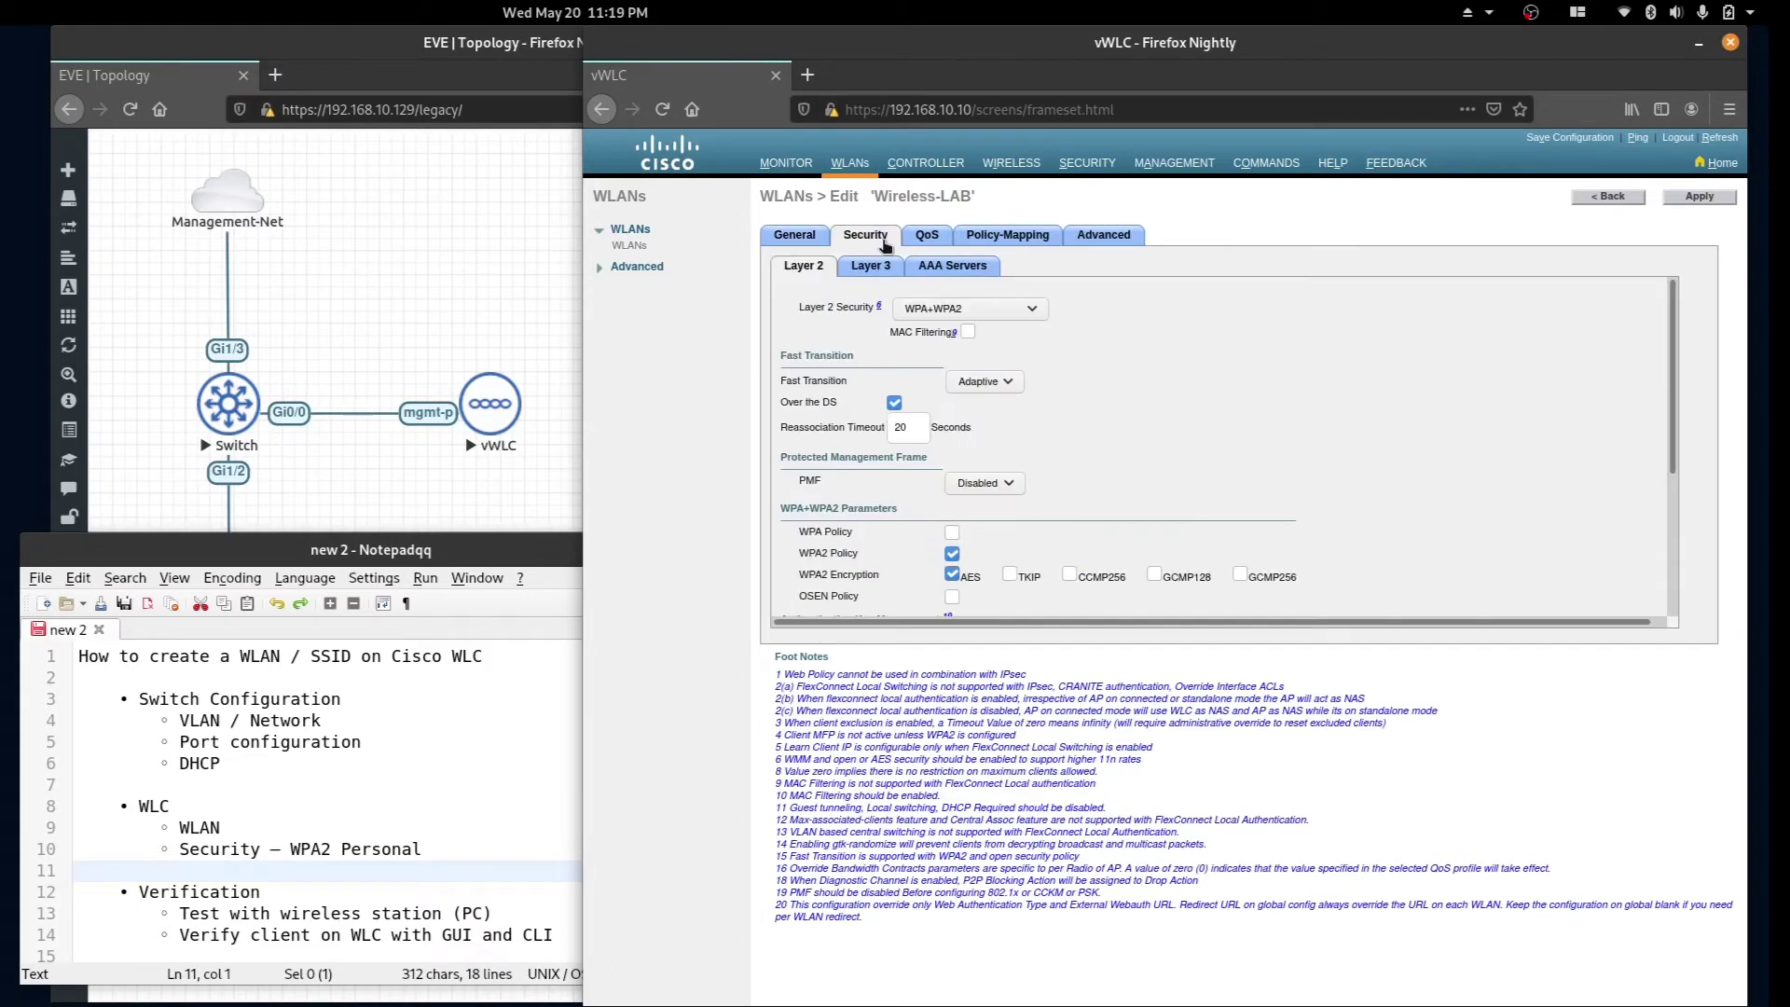
click(1031, 310)
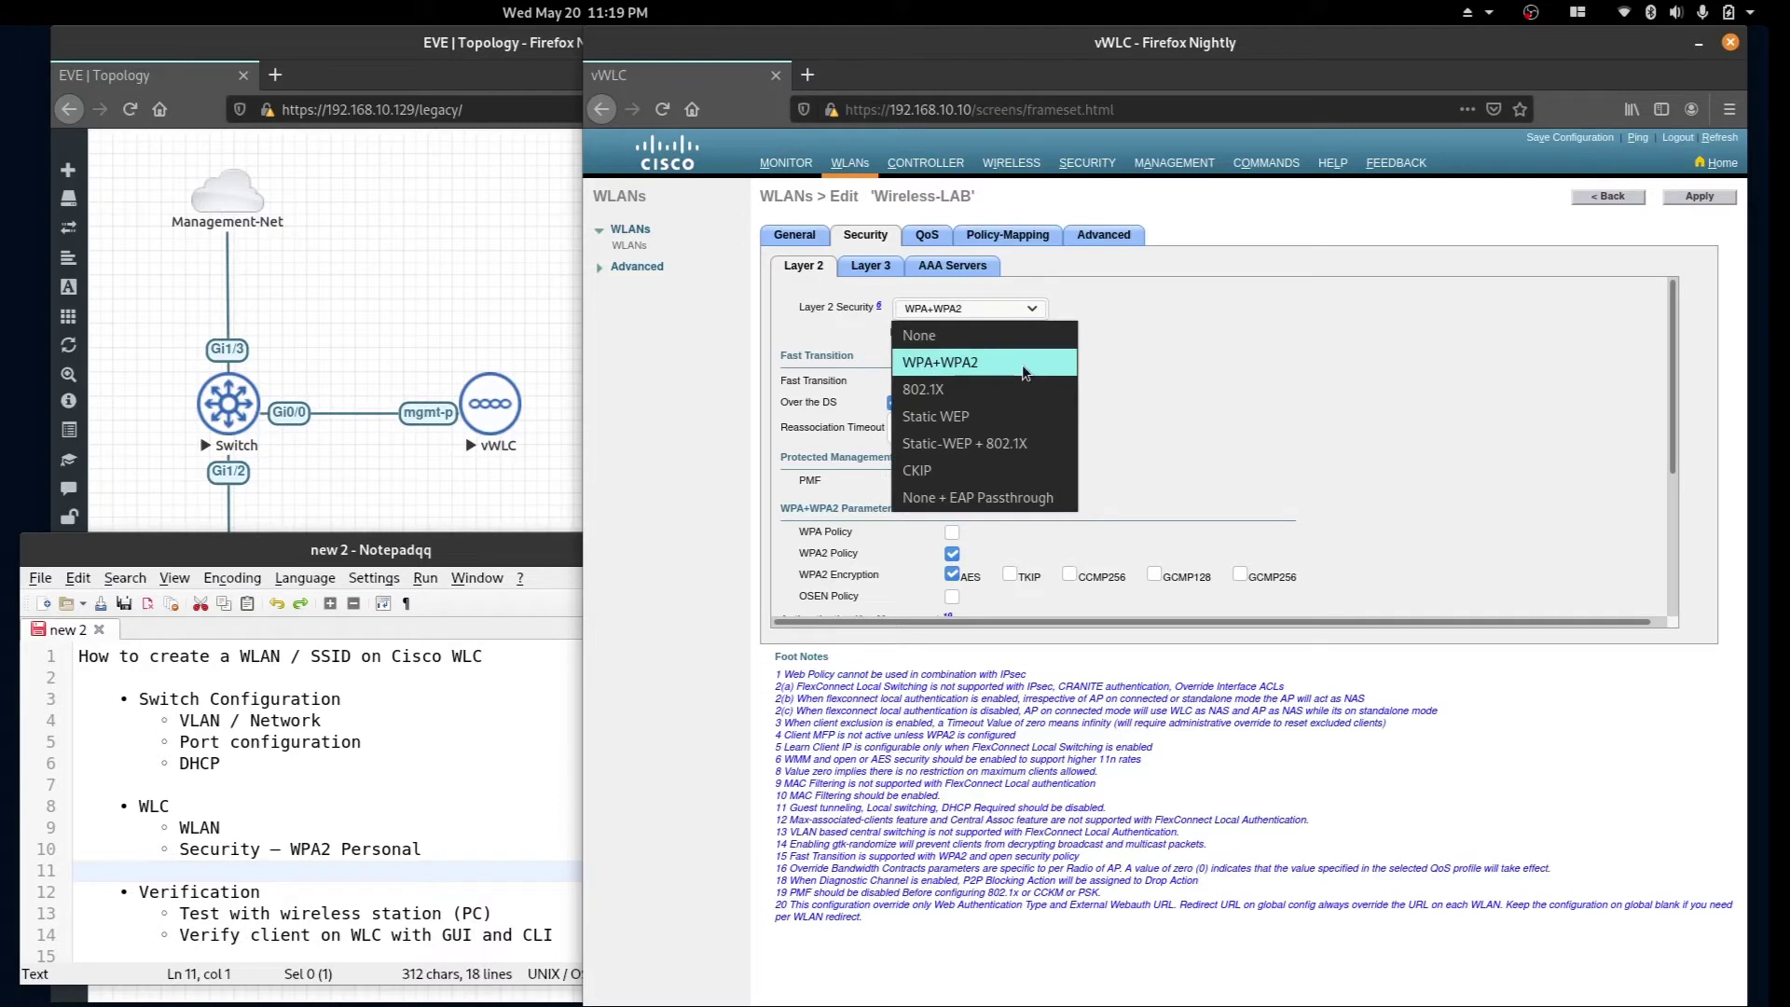
click(1021, 366)
scroll(1122, 360, down, 3)
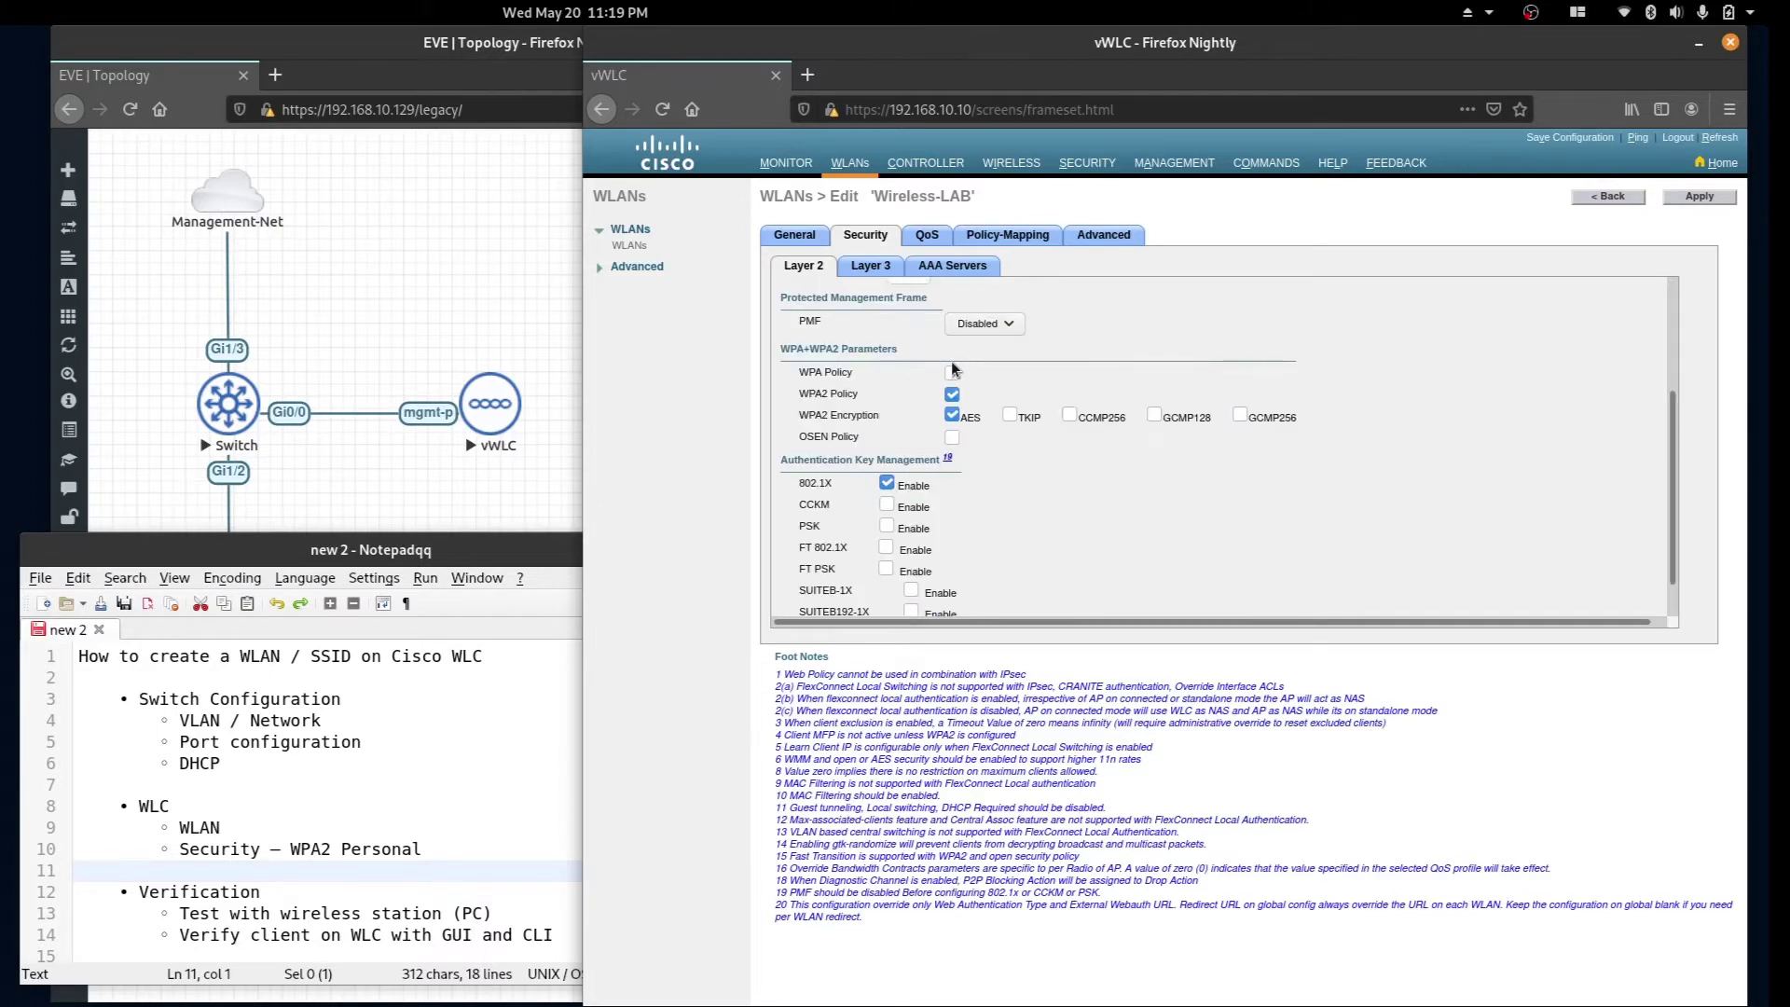
drag(808, 392, 859, 390)
scroll(979, 428, down, 1)
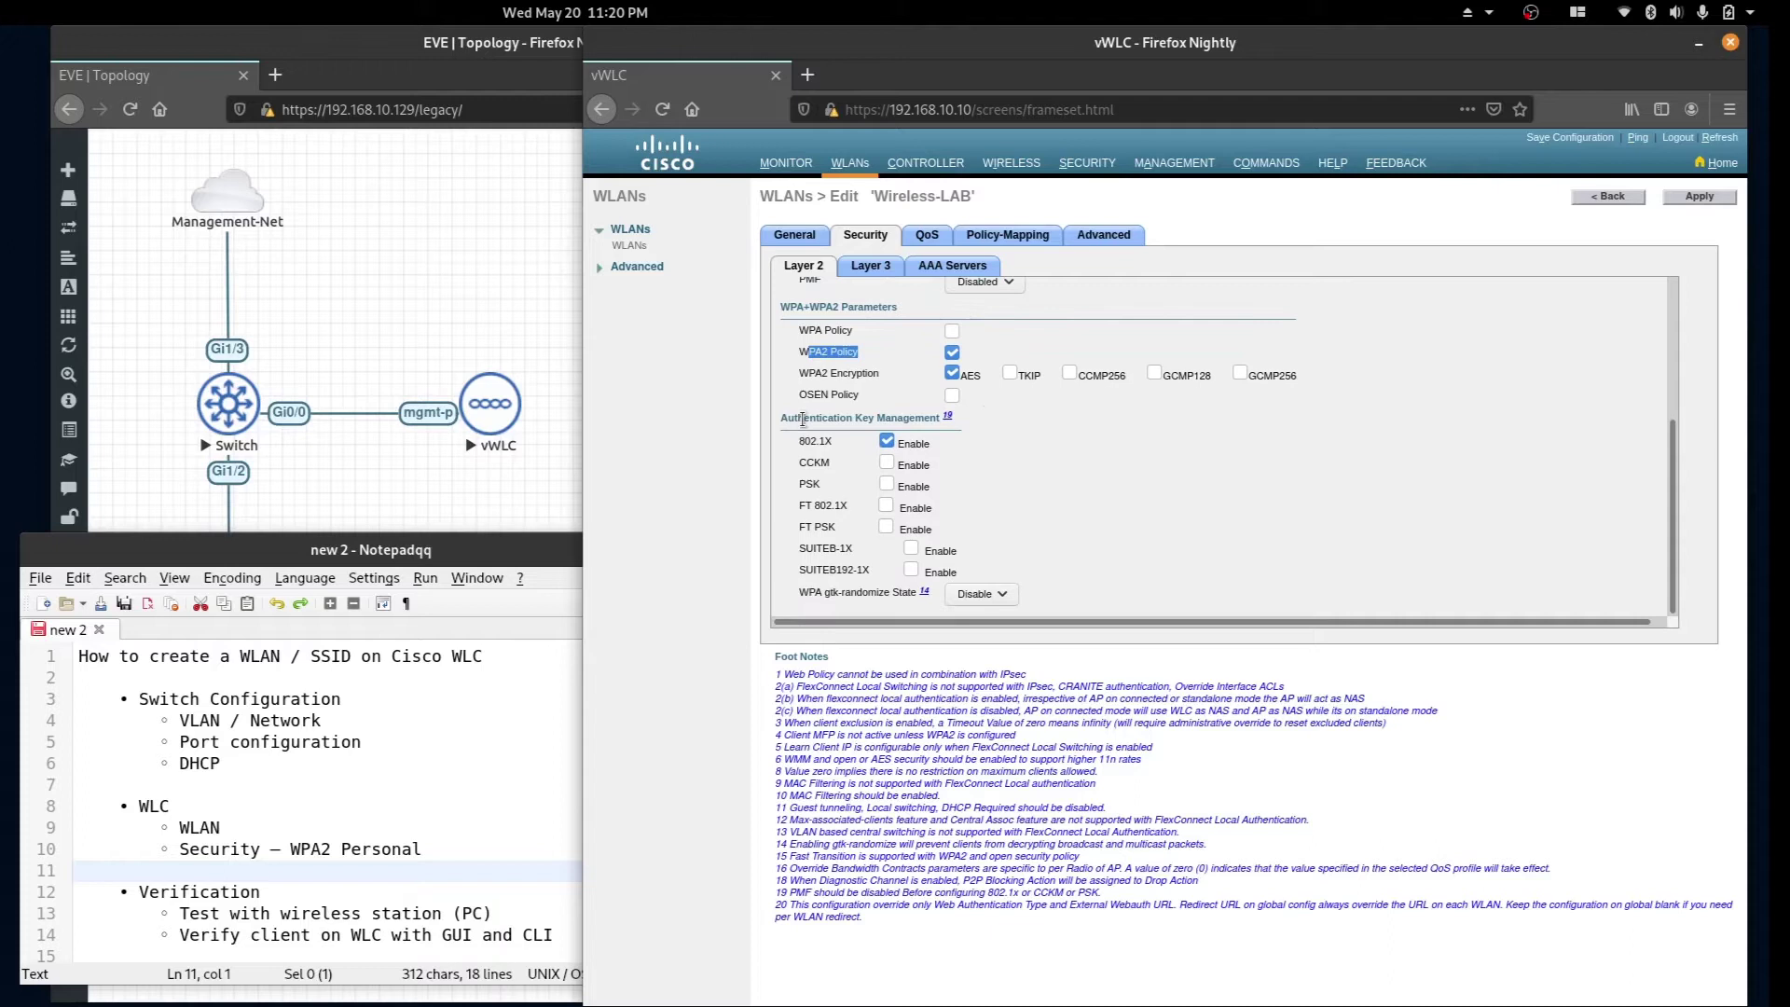
Switch key management to PSK, enter the pre-shared key, and apply.
click(886, 484)
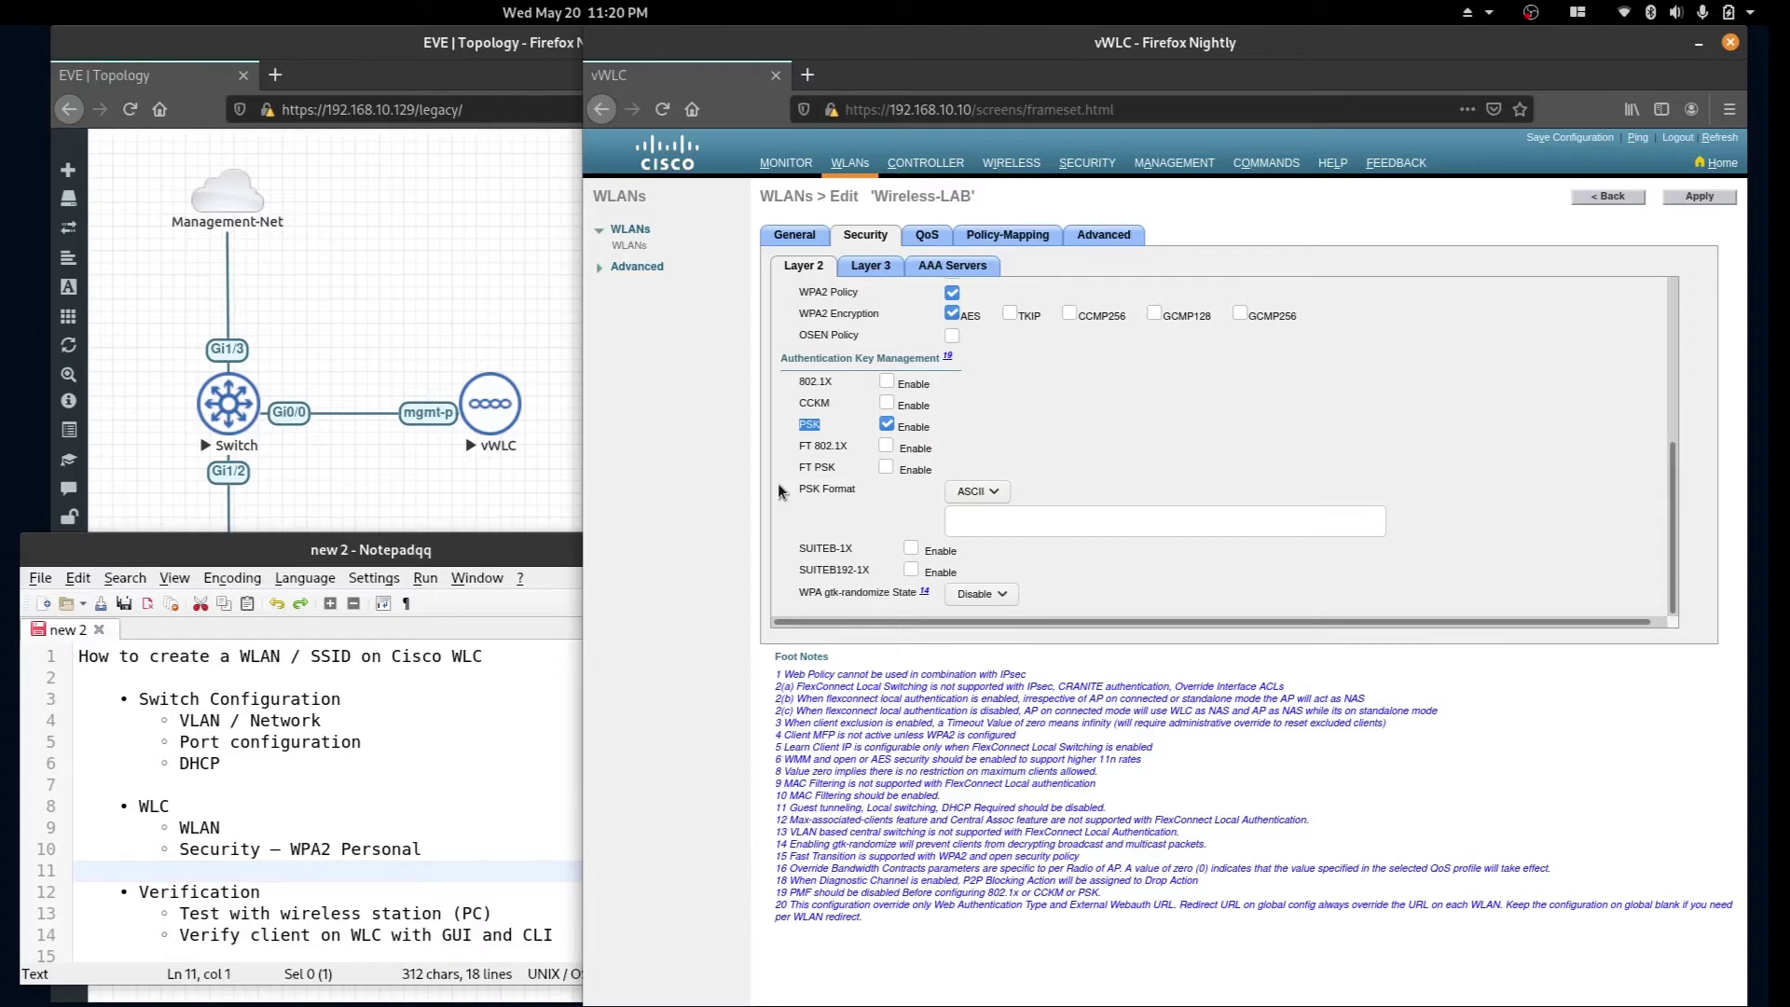
click(1089, 529)
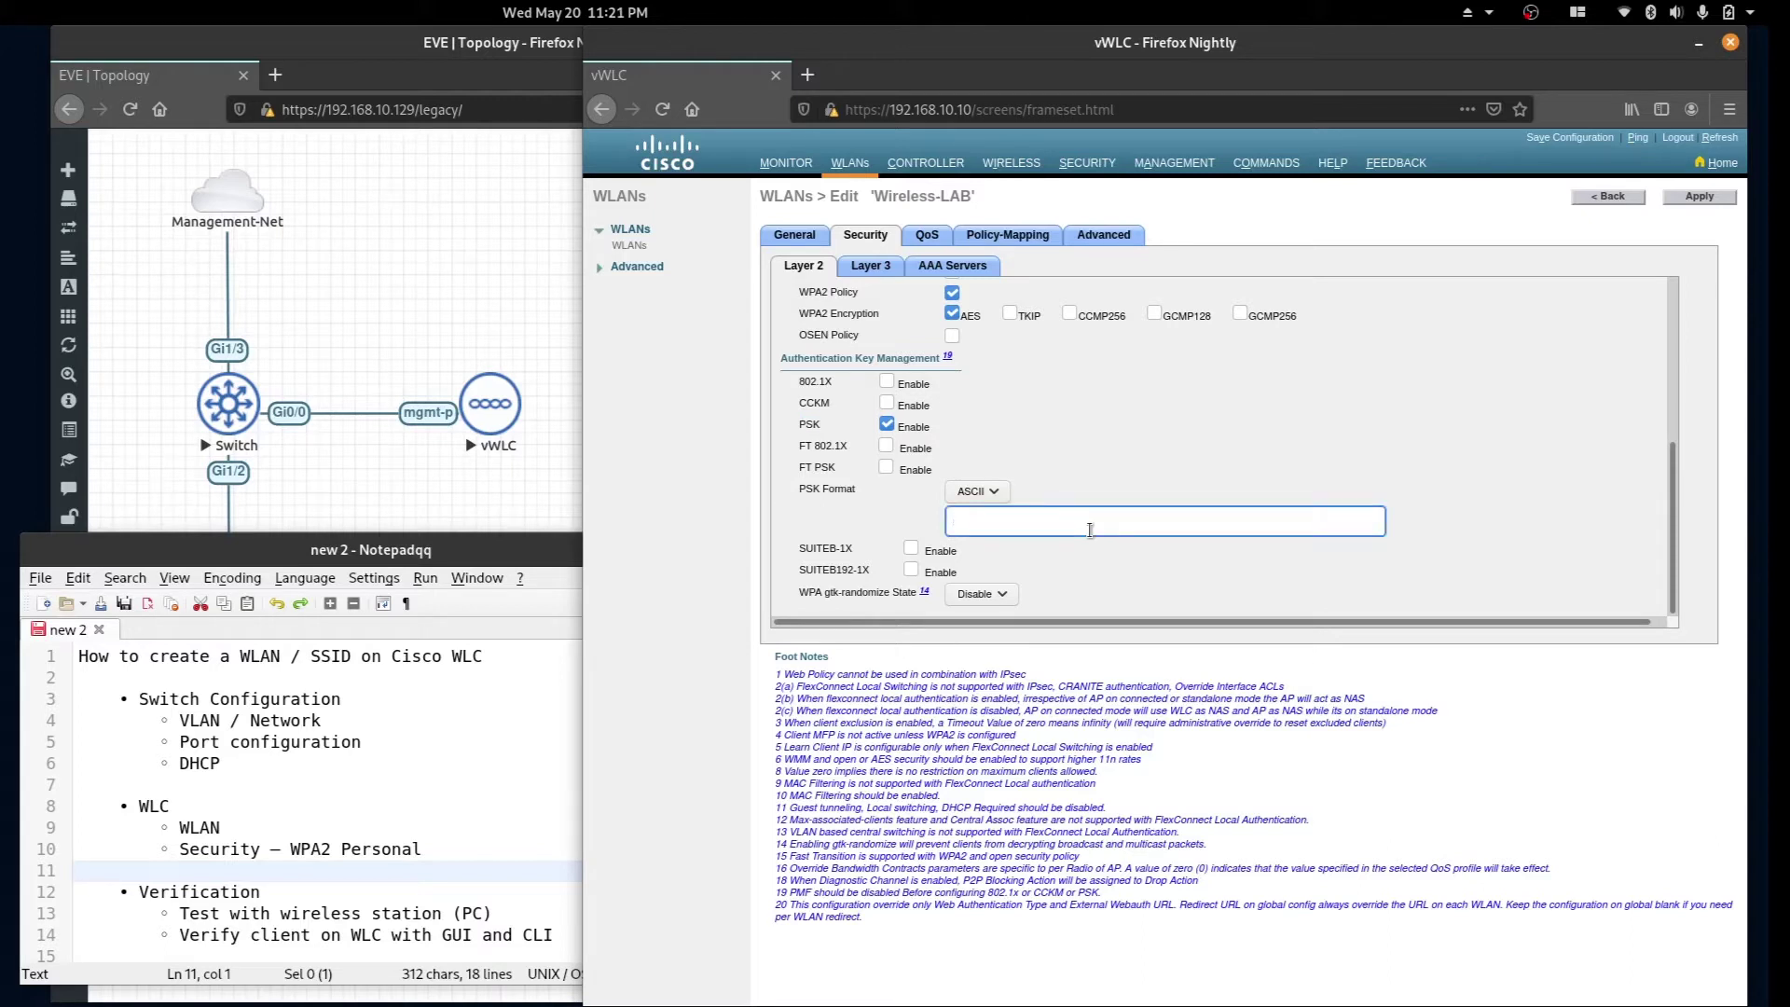
text(Cisco12345)
click(1695, 196)
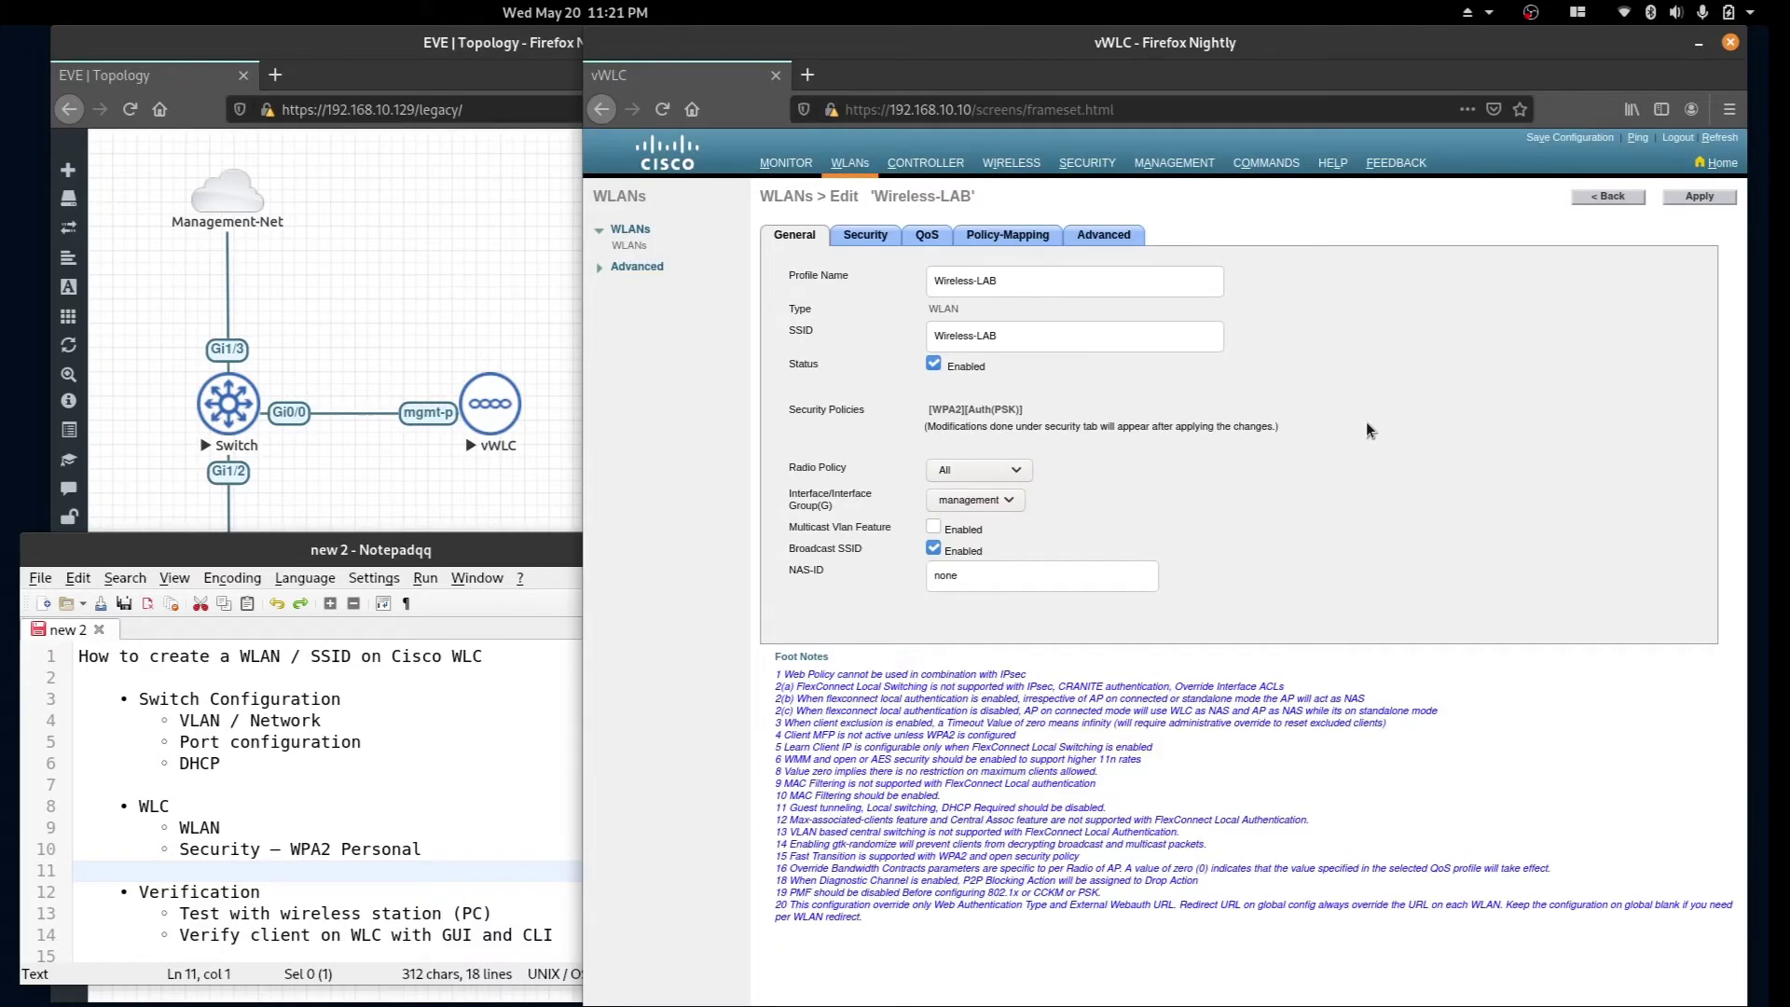
Require DHCP address assignment and override the DHCP server to 192.168.10.5, then apply.
click(1115, 242)
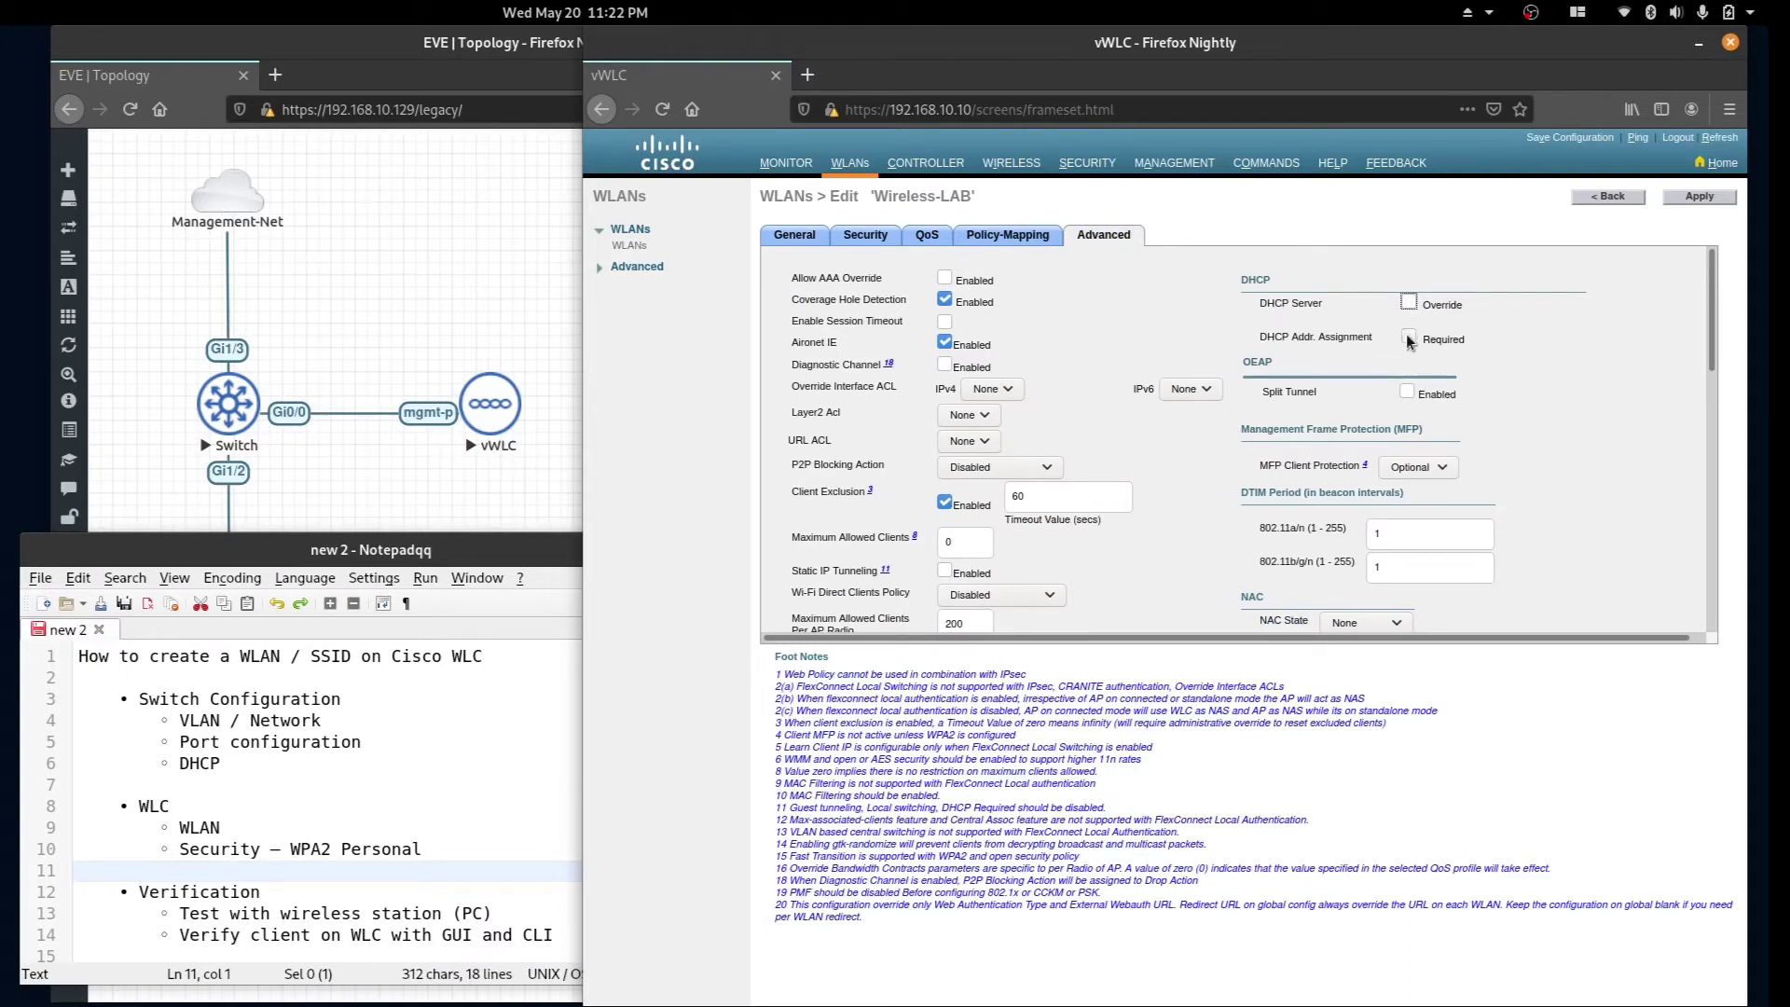
click(1409, 338)
click(1409, 304)
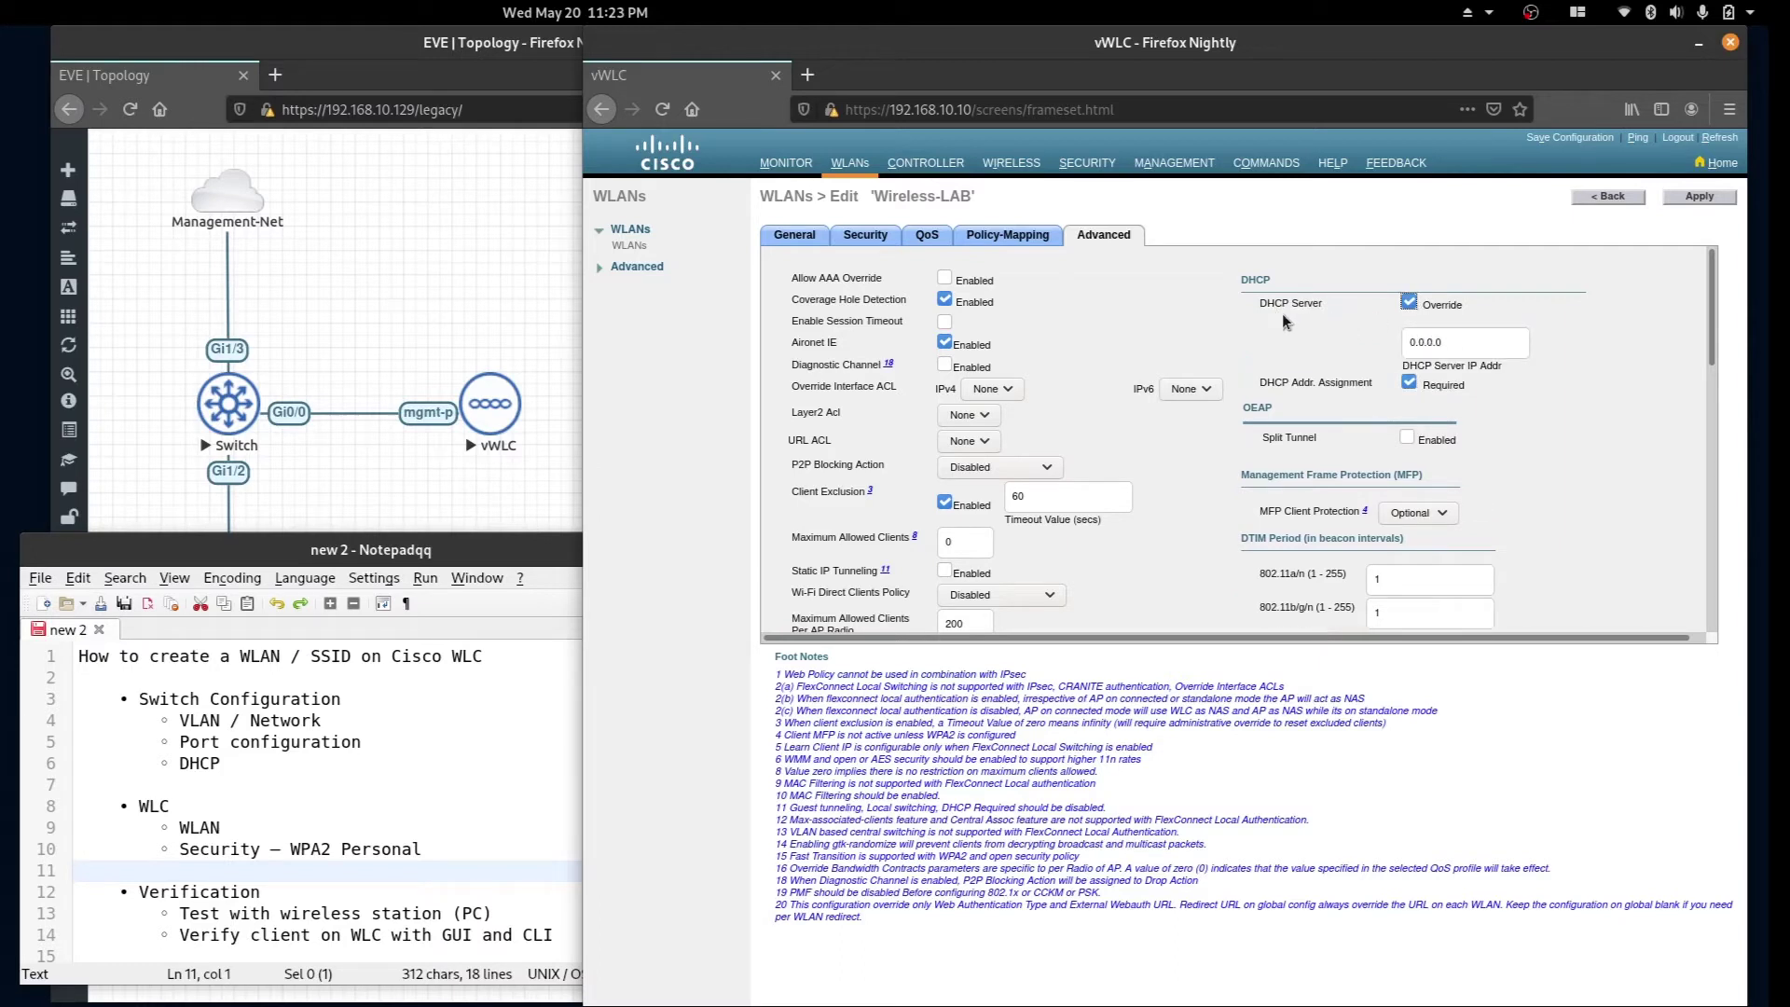
triple_click(1470, 341)
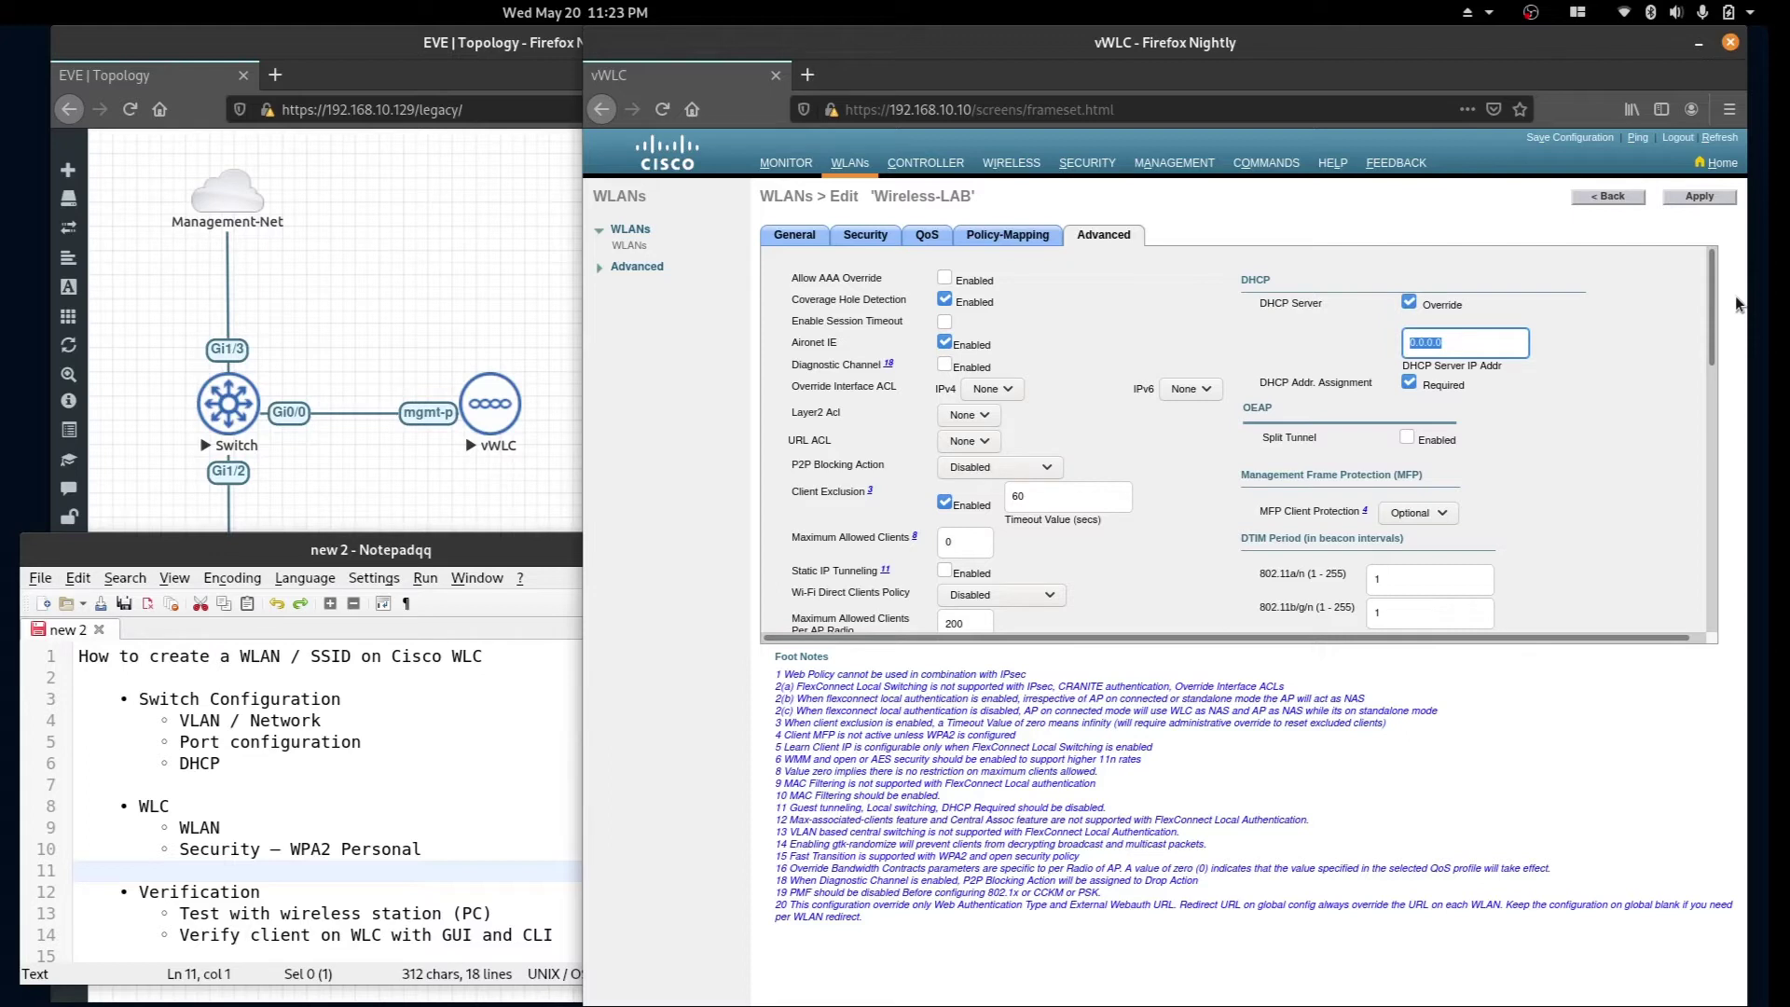
text(192.168.)
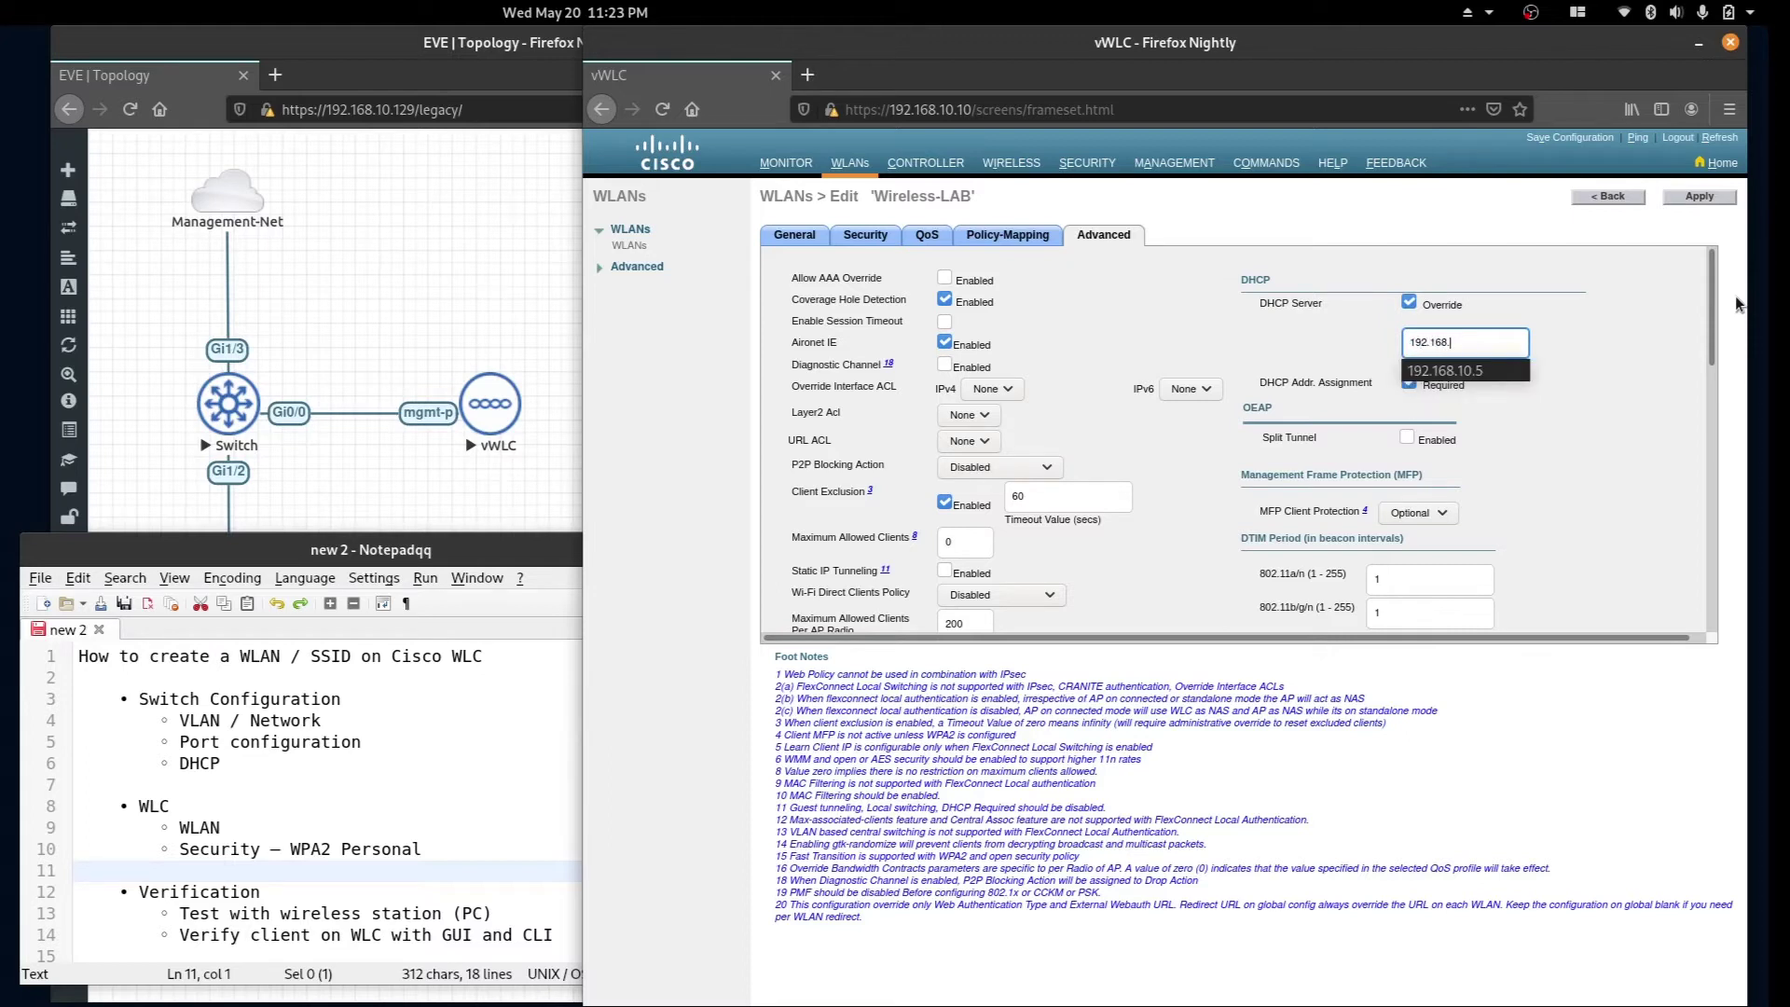
text(10.5)
click(1624, 324)
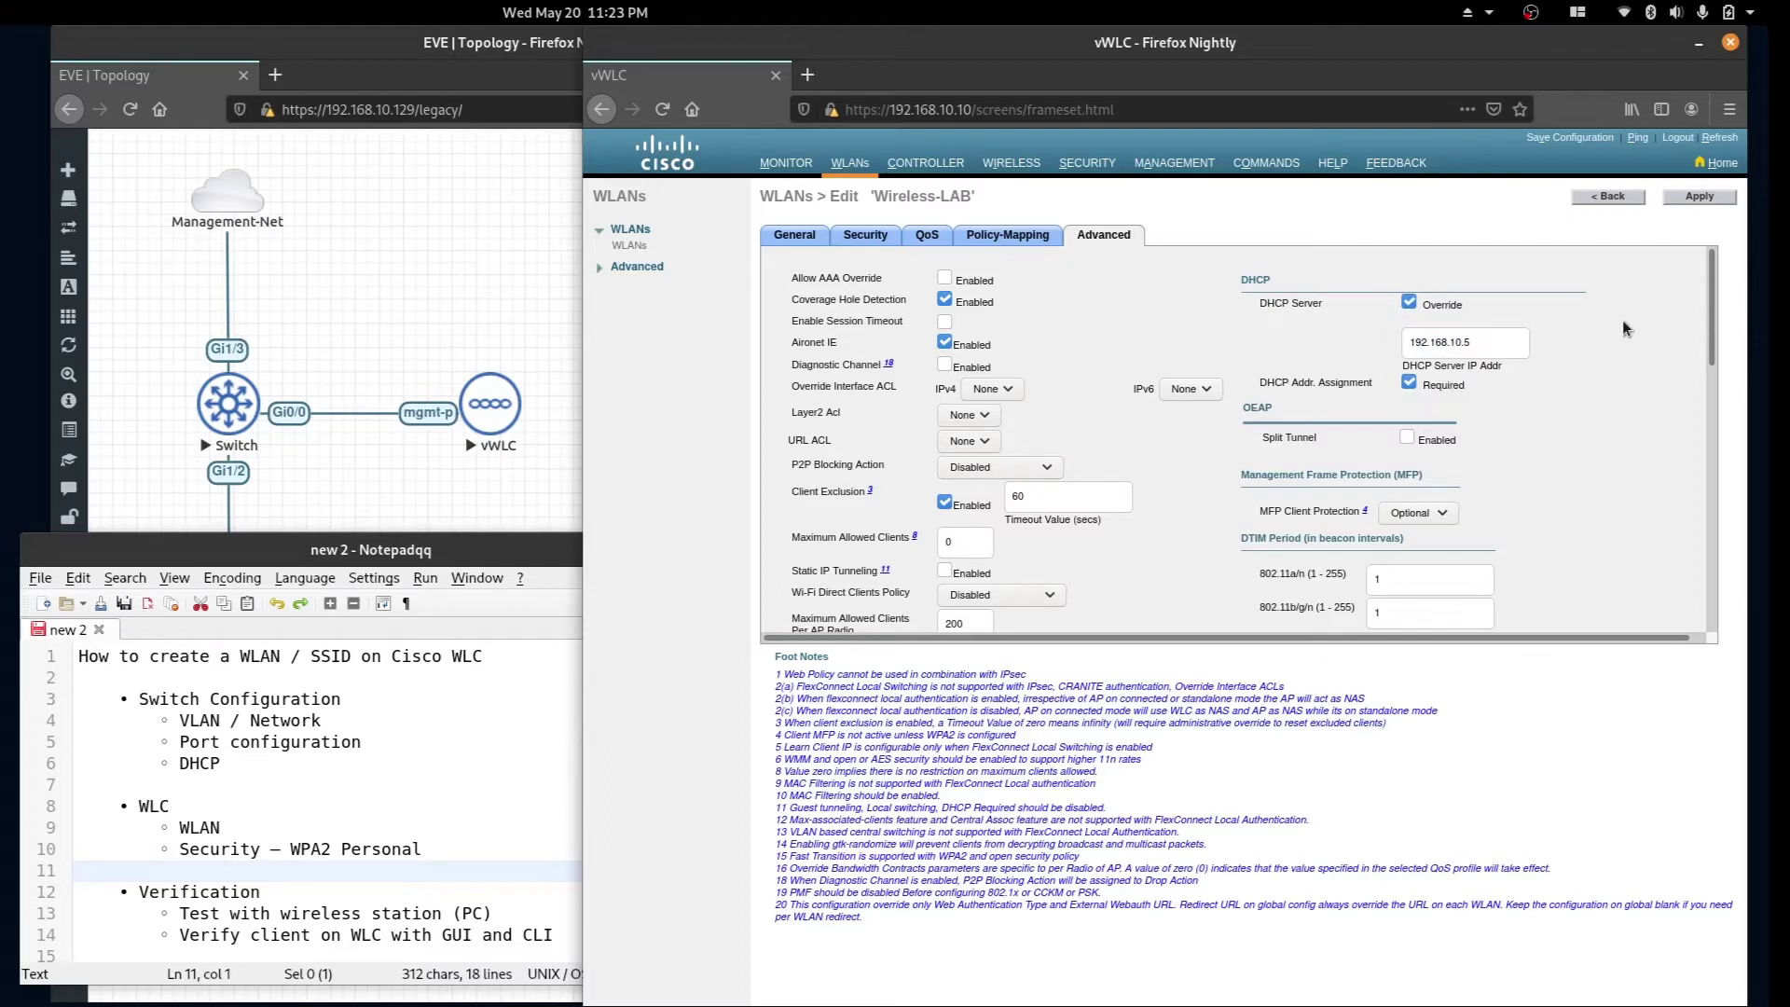
click(1698, 197)
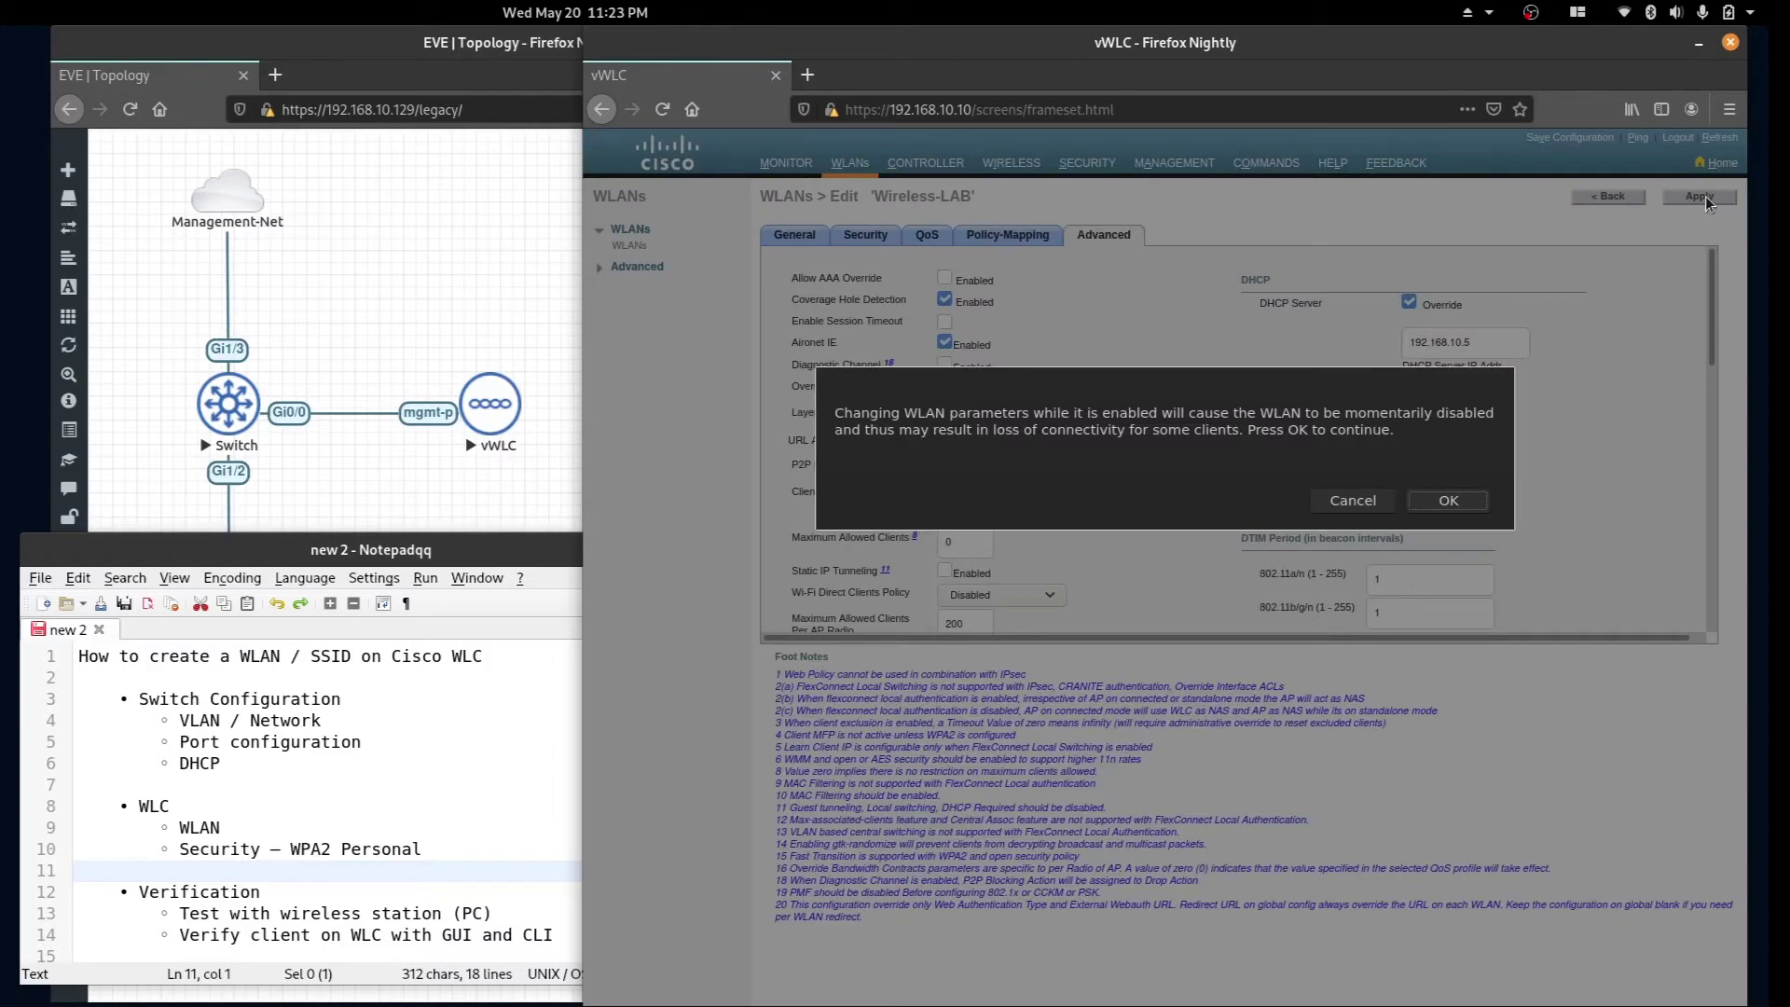
Confirm the WLAN change warning and save the controller configuration to flash.
click(1457, 499)
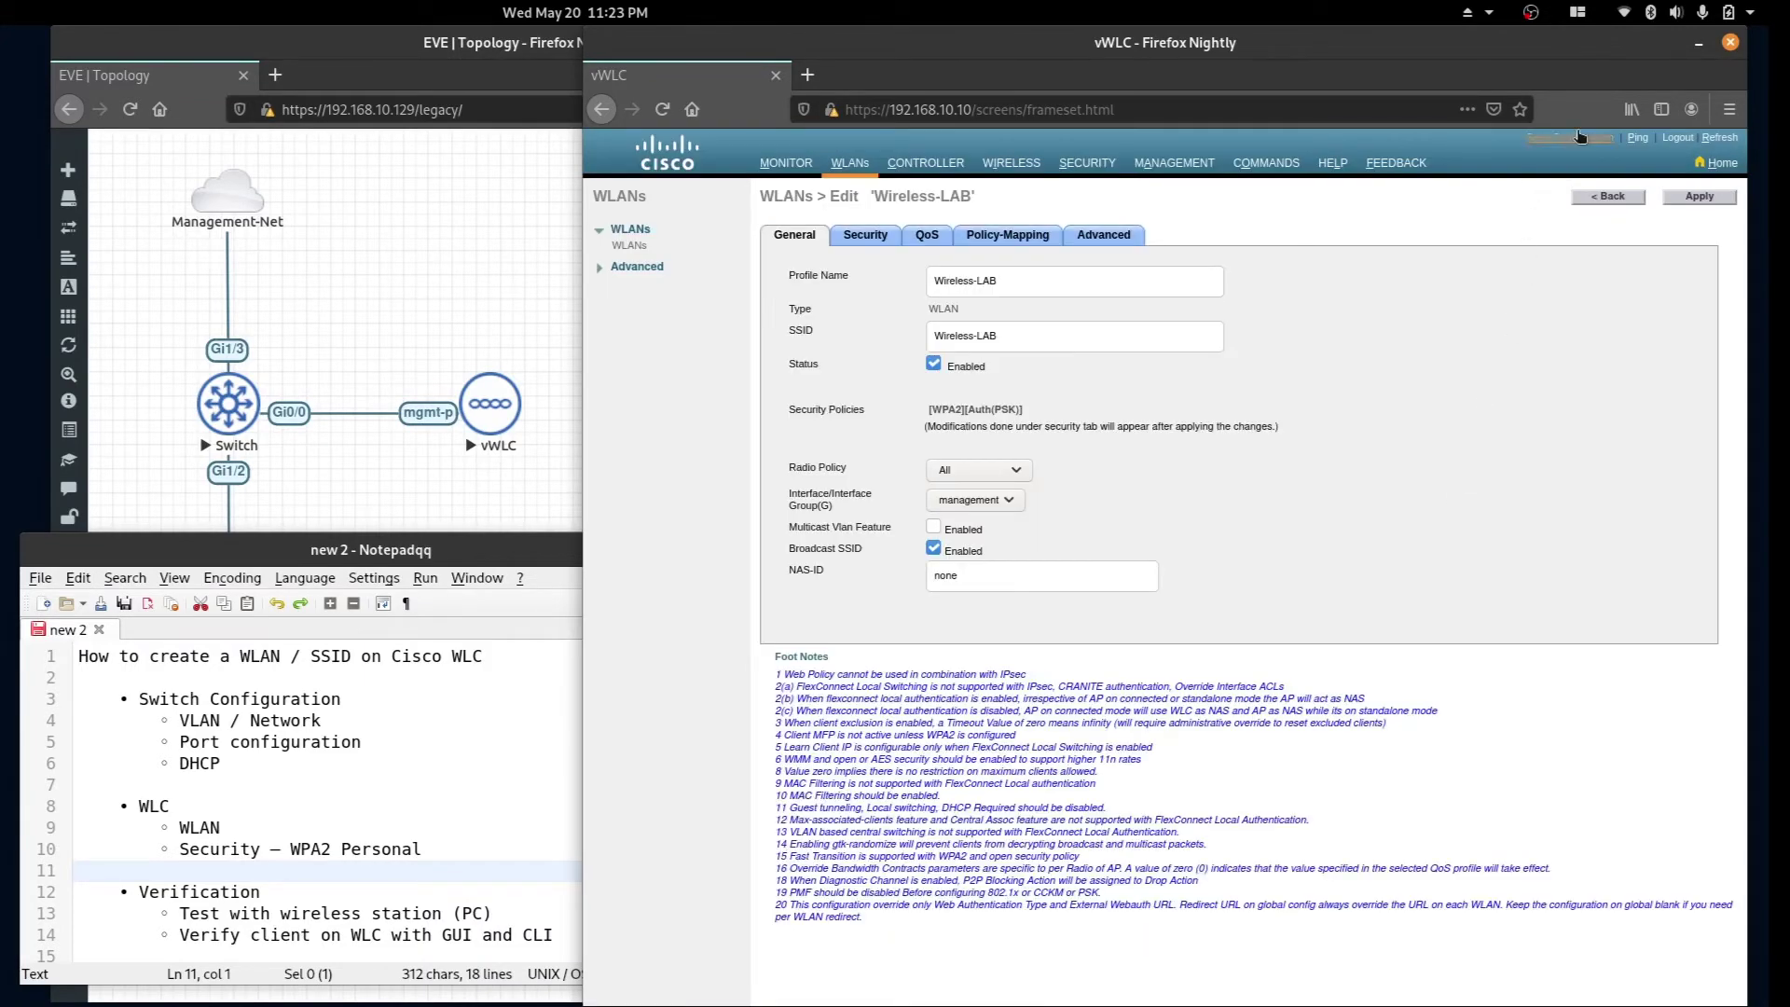
click(1581, 141)
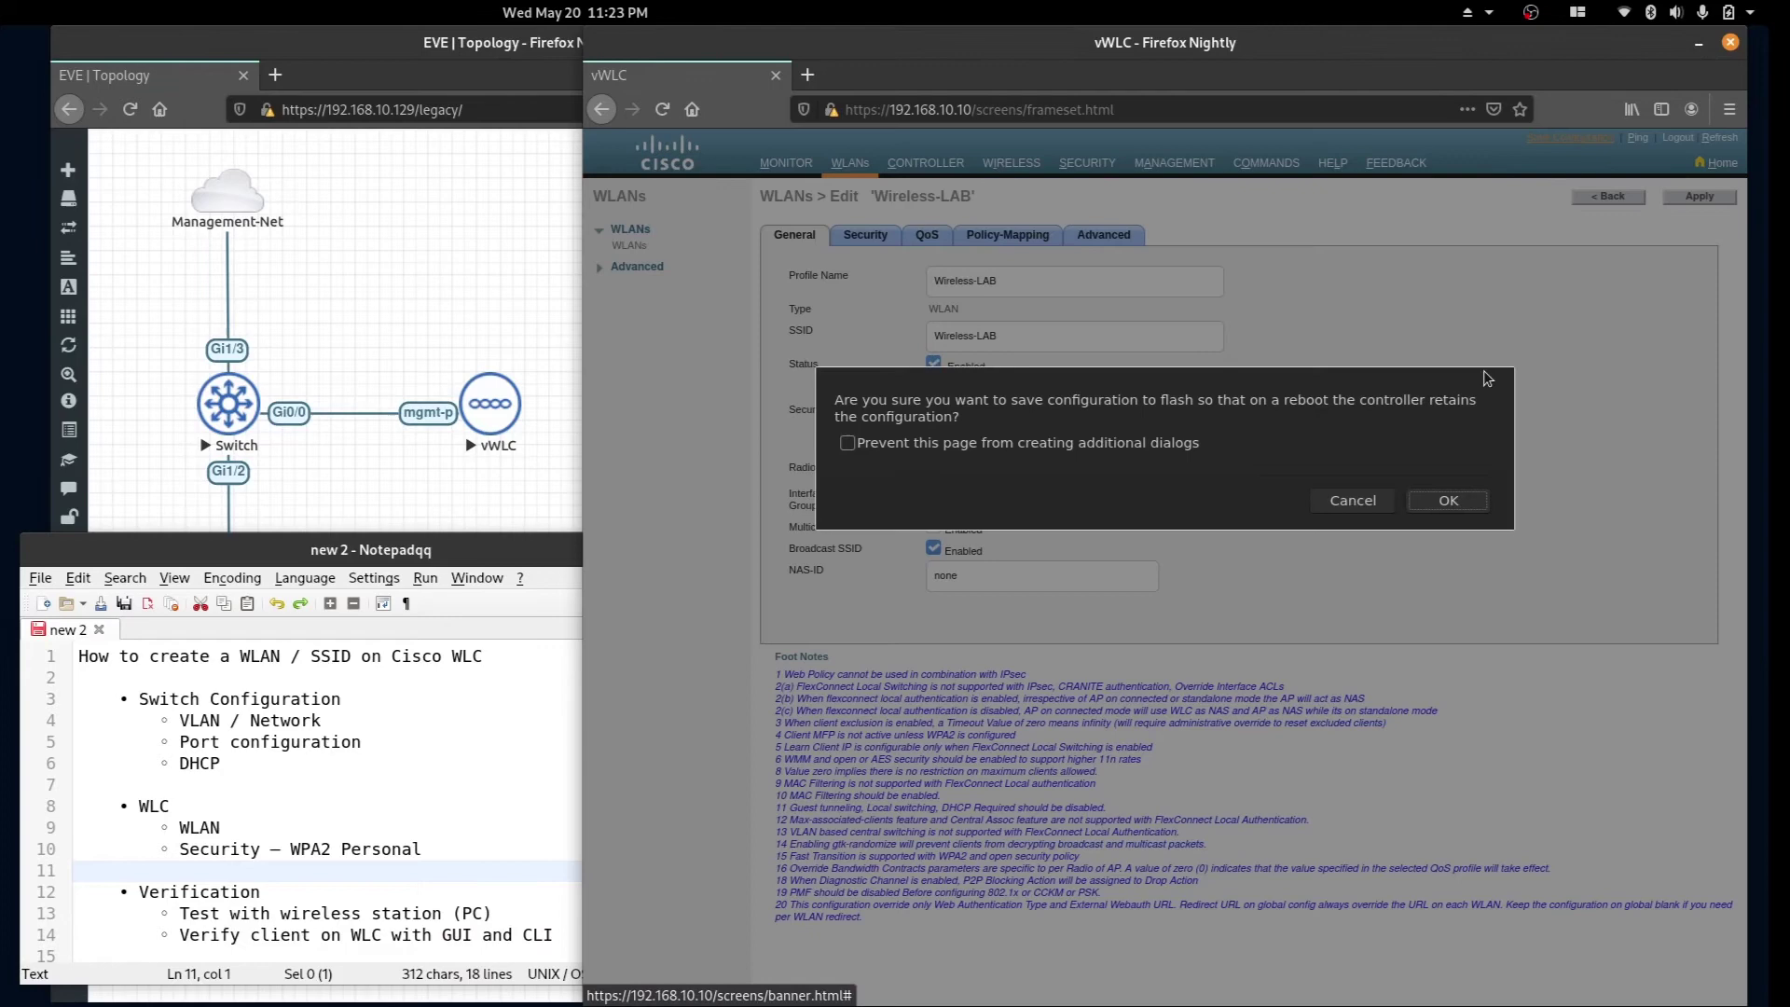
click(1448, 500)
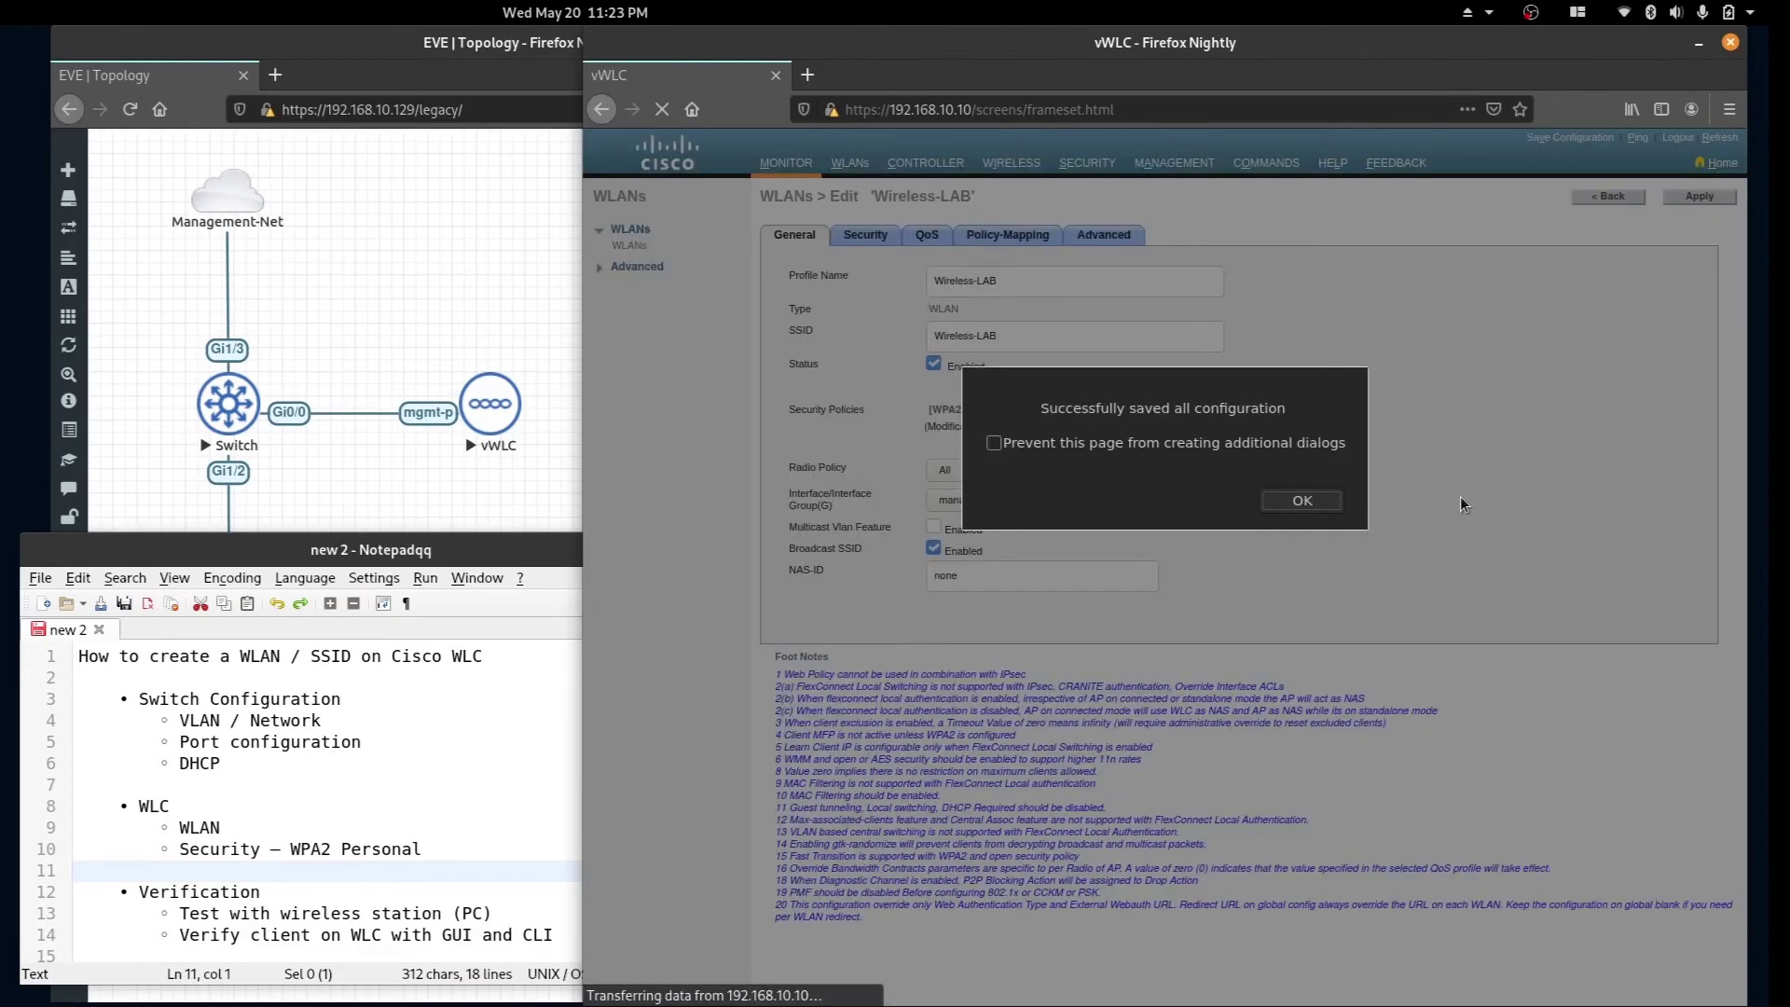
click(1304, 500)
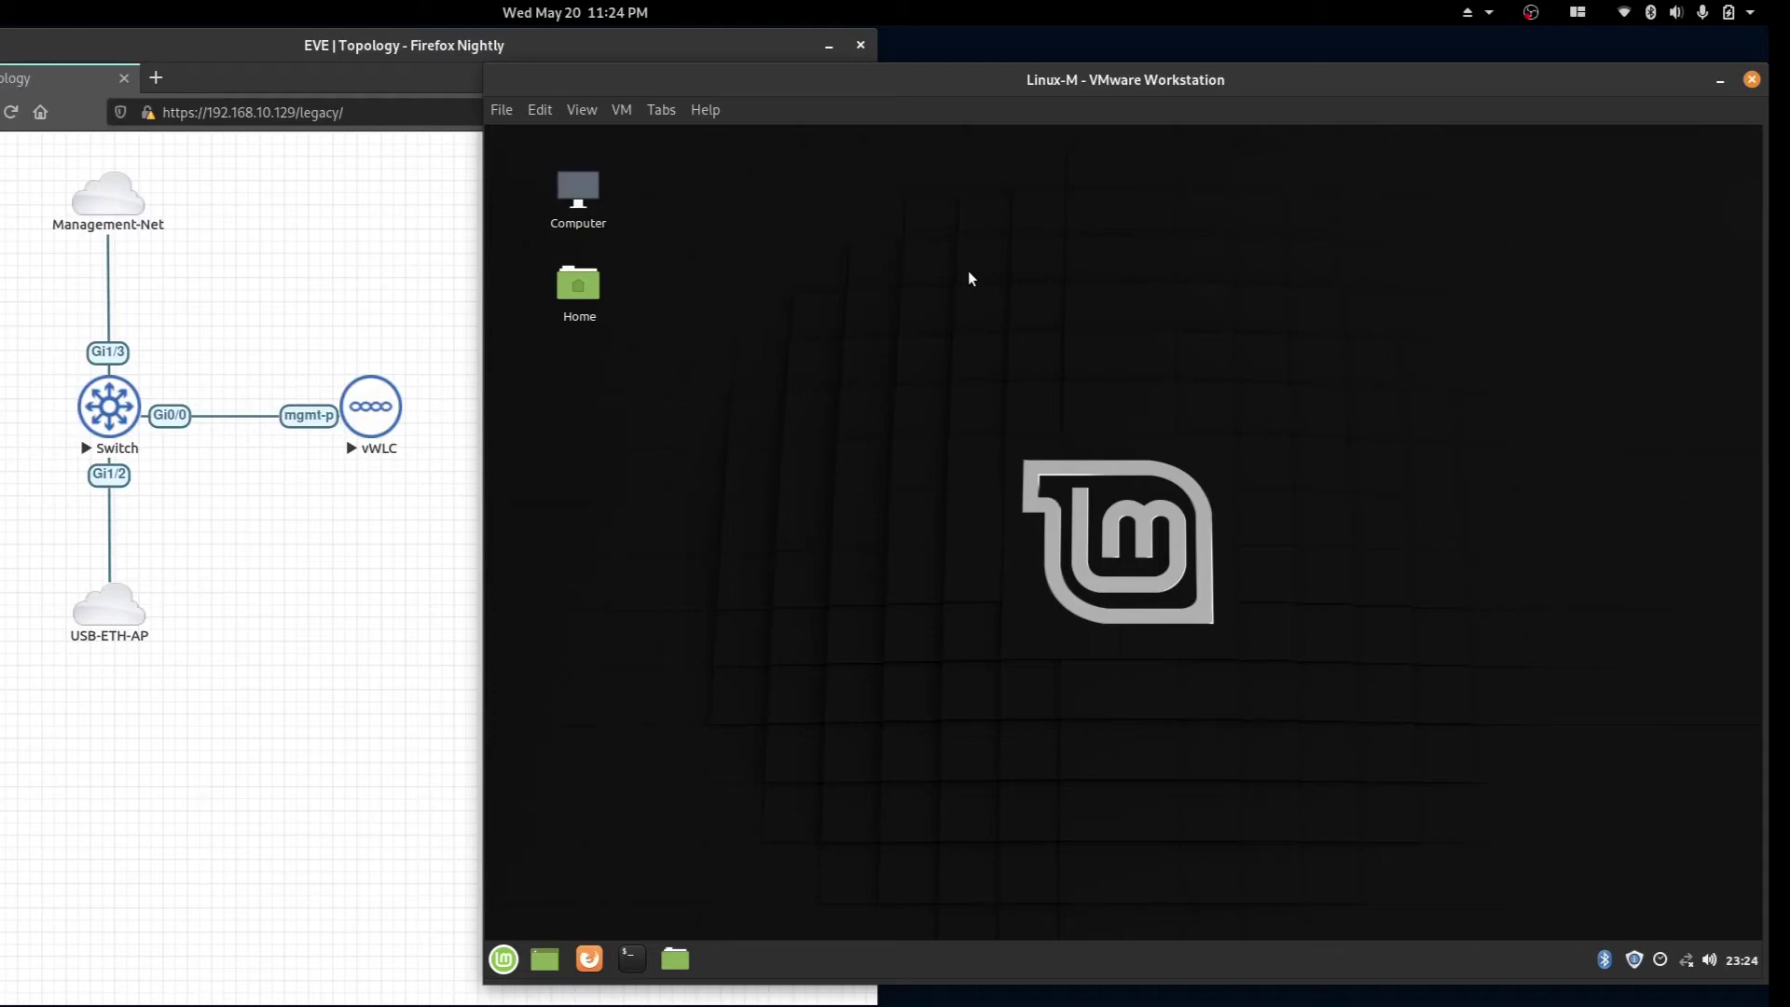
Attach the Linksys AE3000 adapter to the VM and open the guest's network connections list.
click(621, 109)
mouse_move(654, 164)
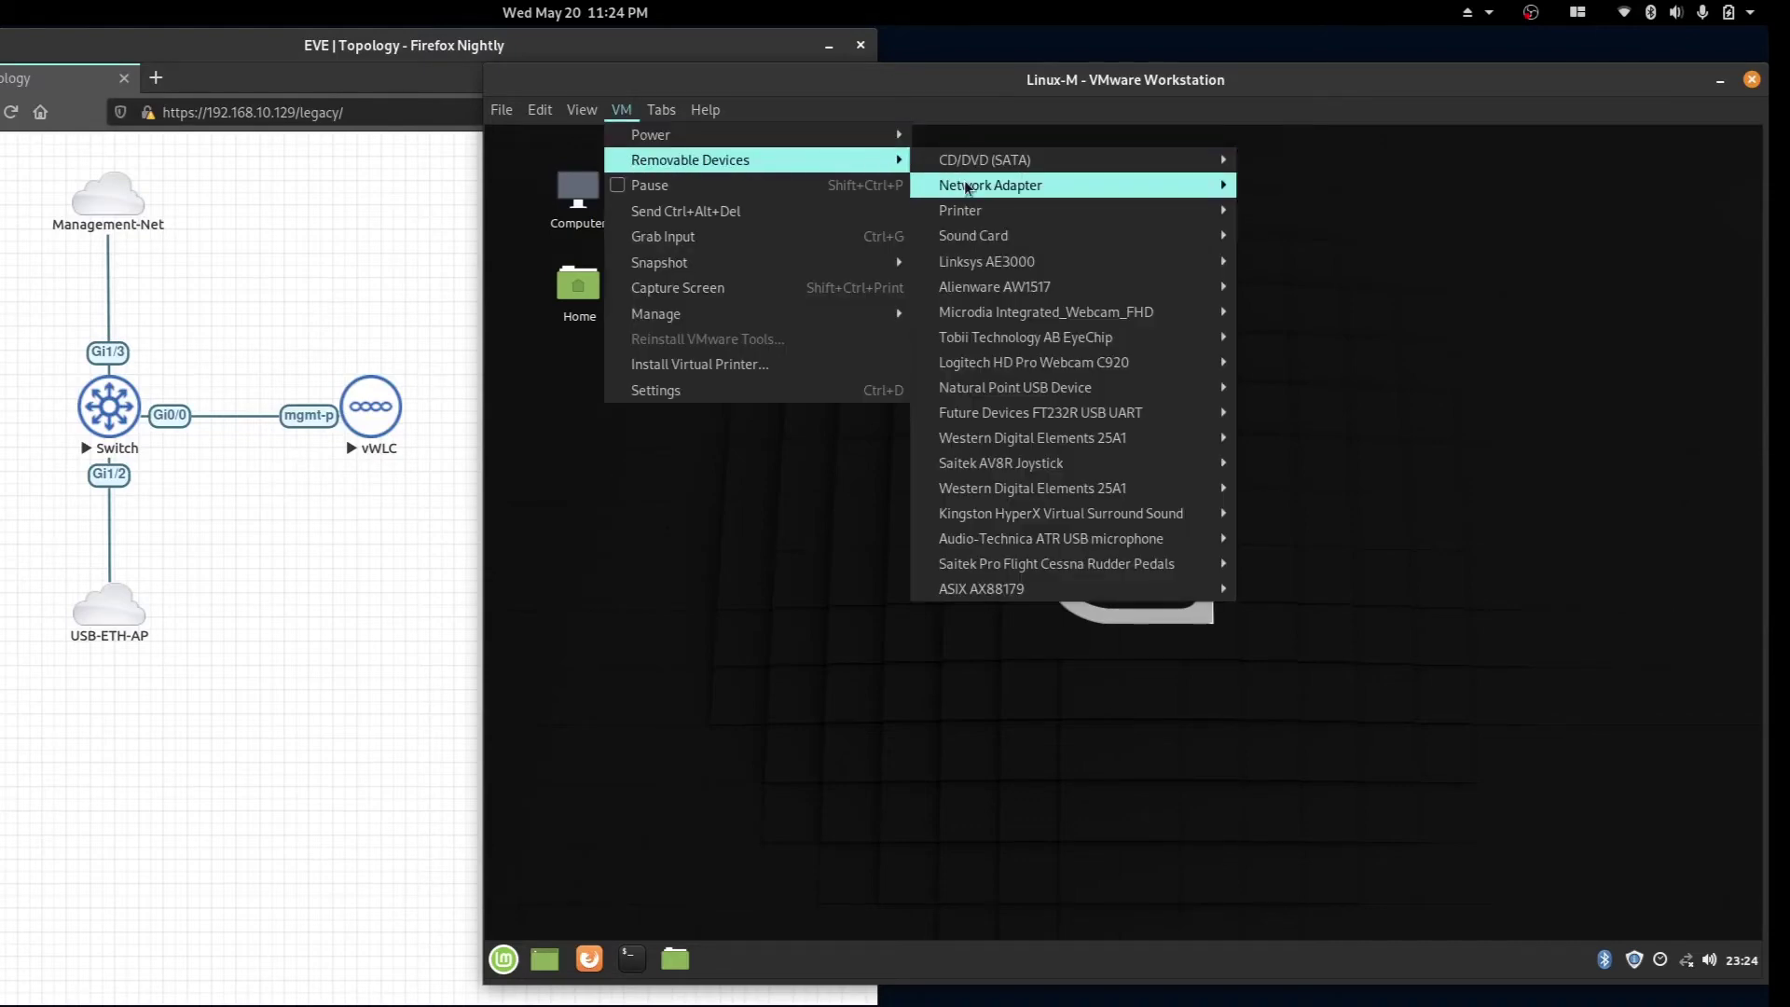
mouse_move(1082, 263)
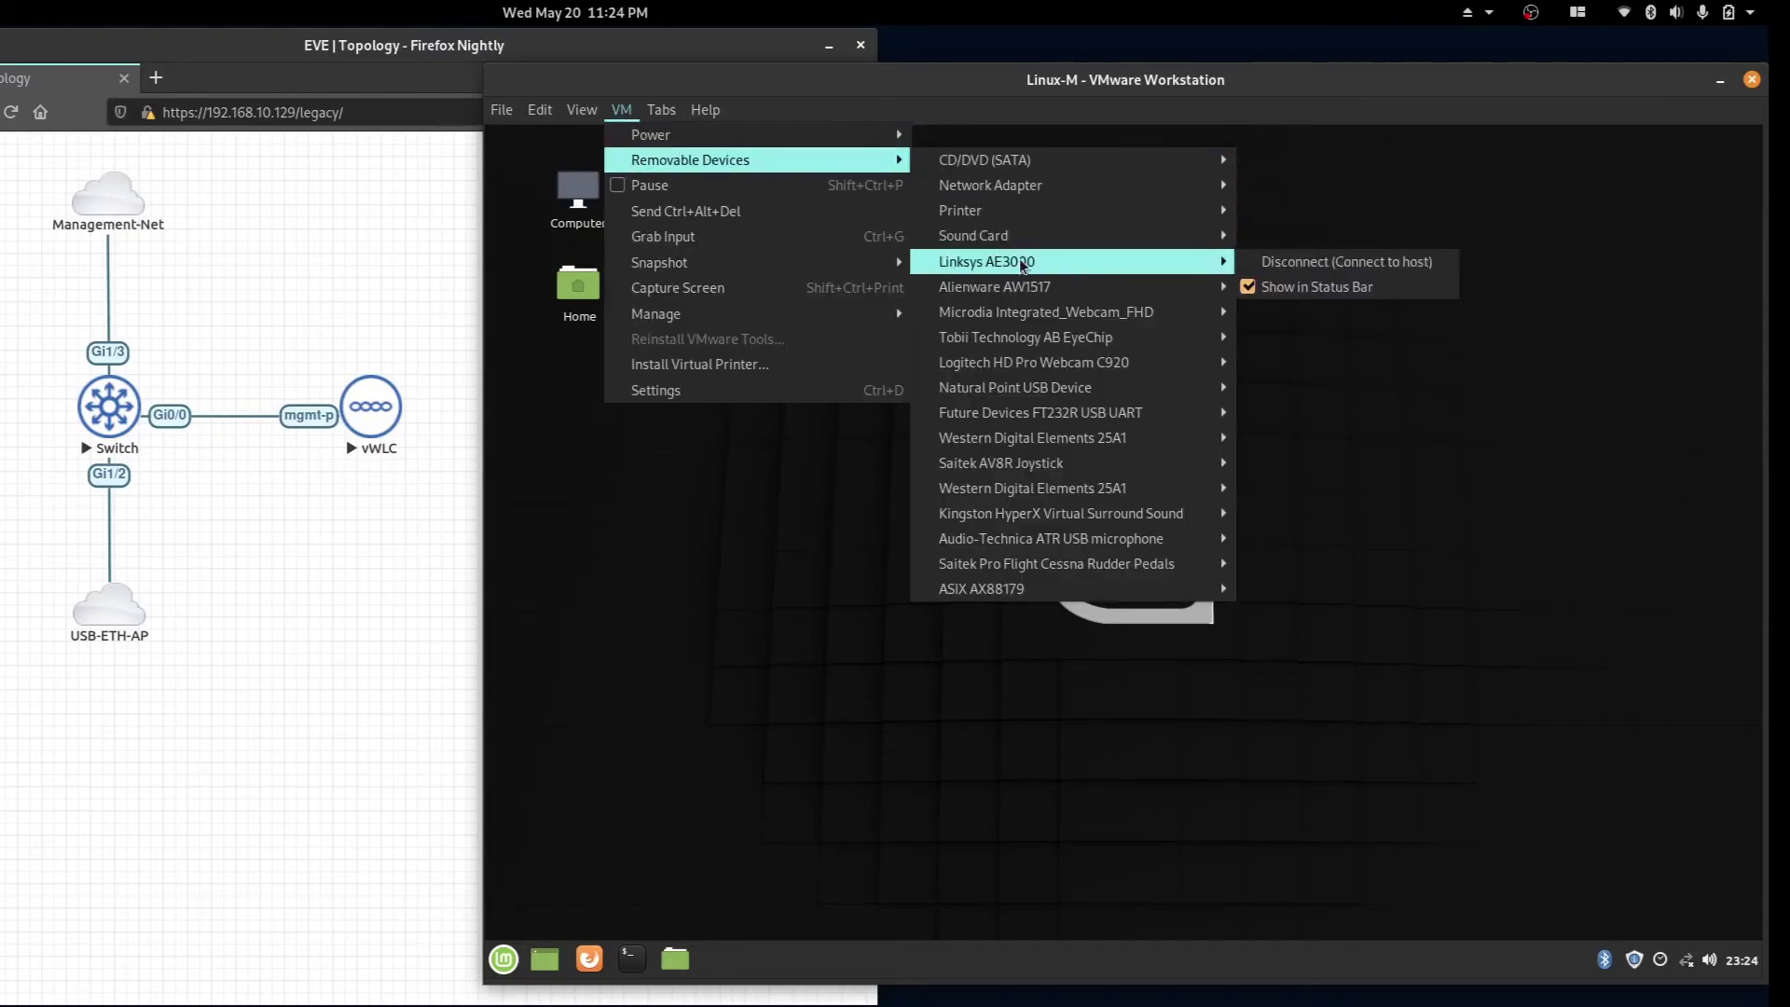
click(1346, 261)
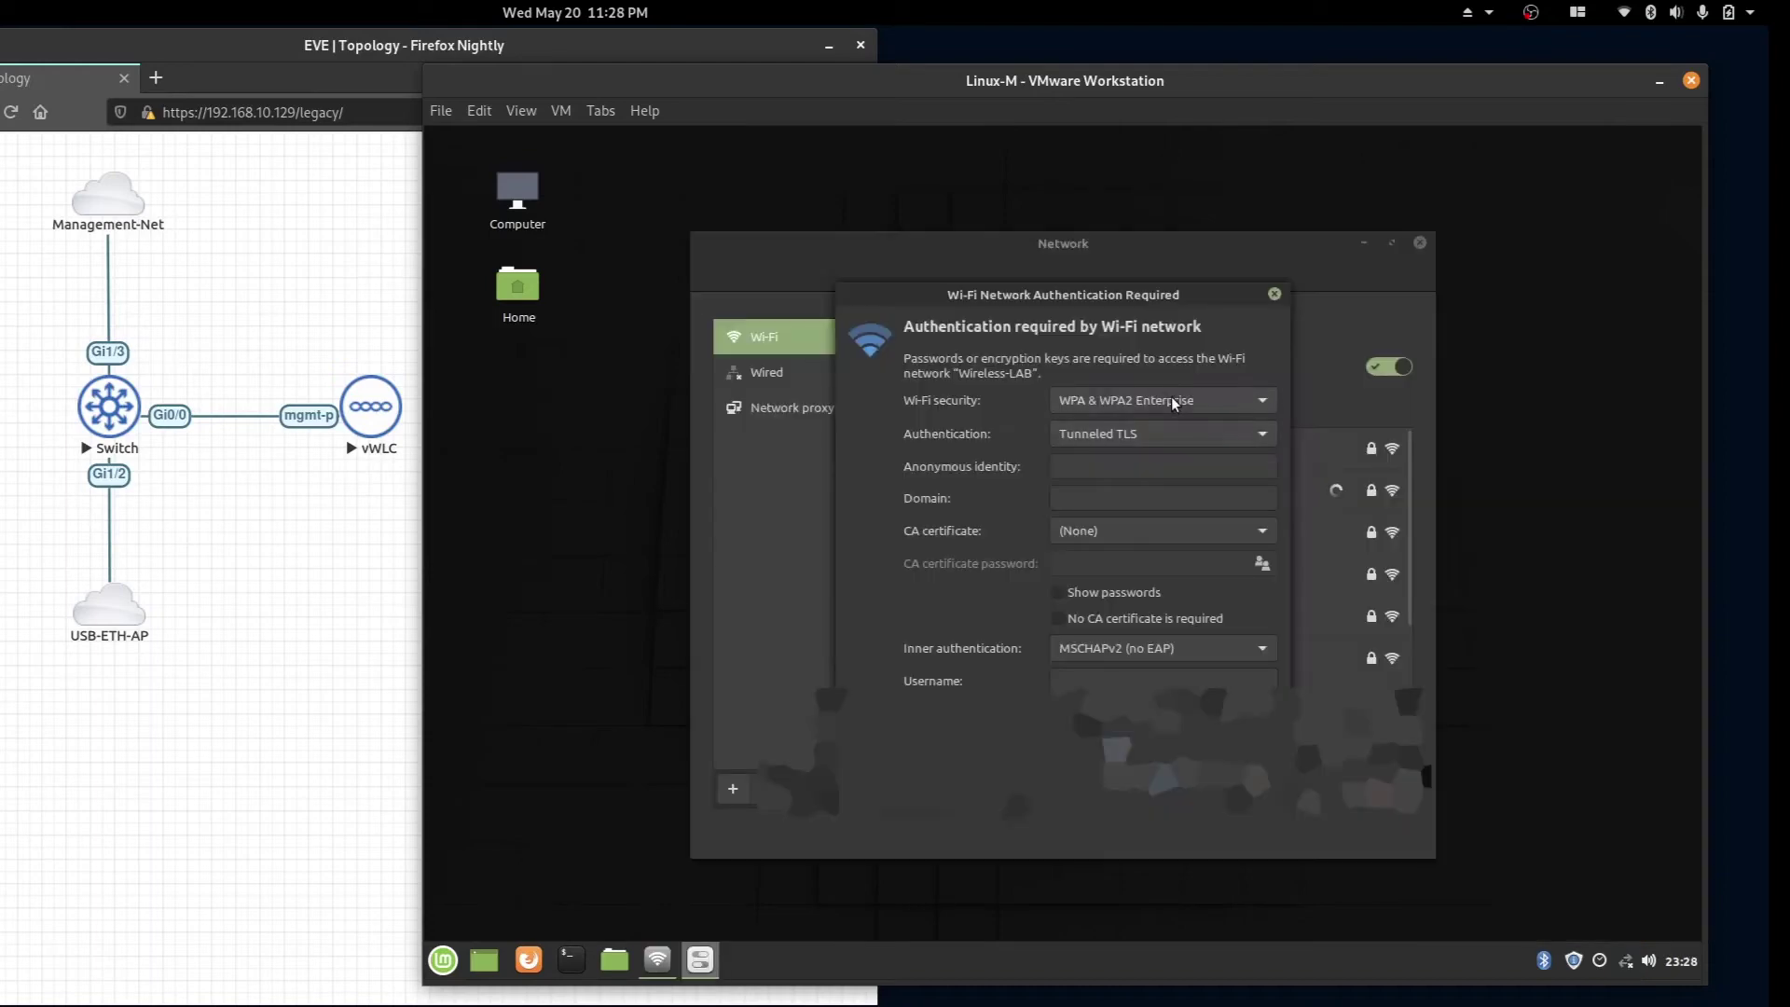
Join Wireless-LAB with WPA & WPA2 Personal security and enter the network password.
click(1171, 395)
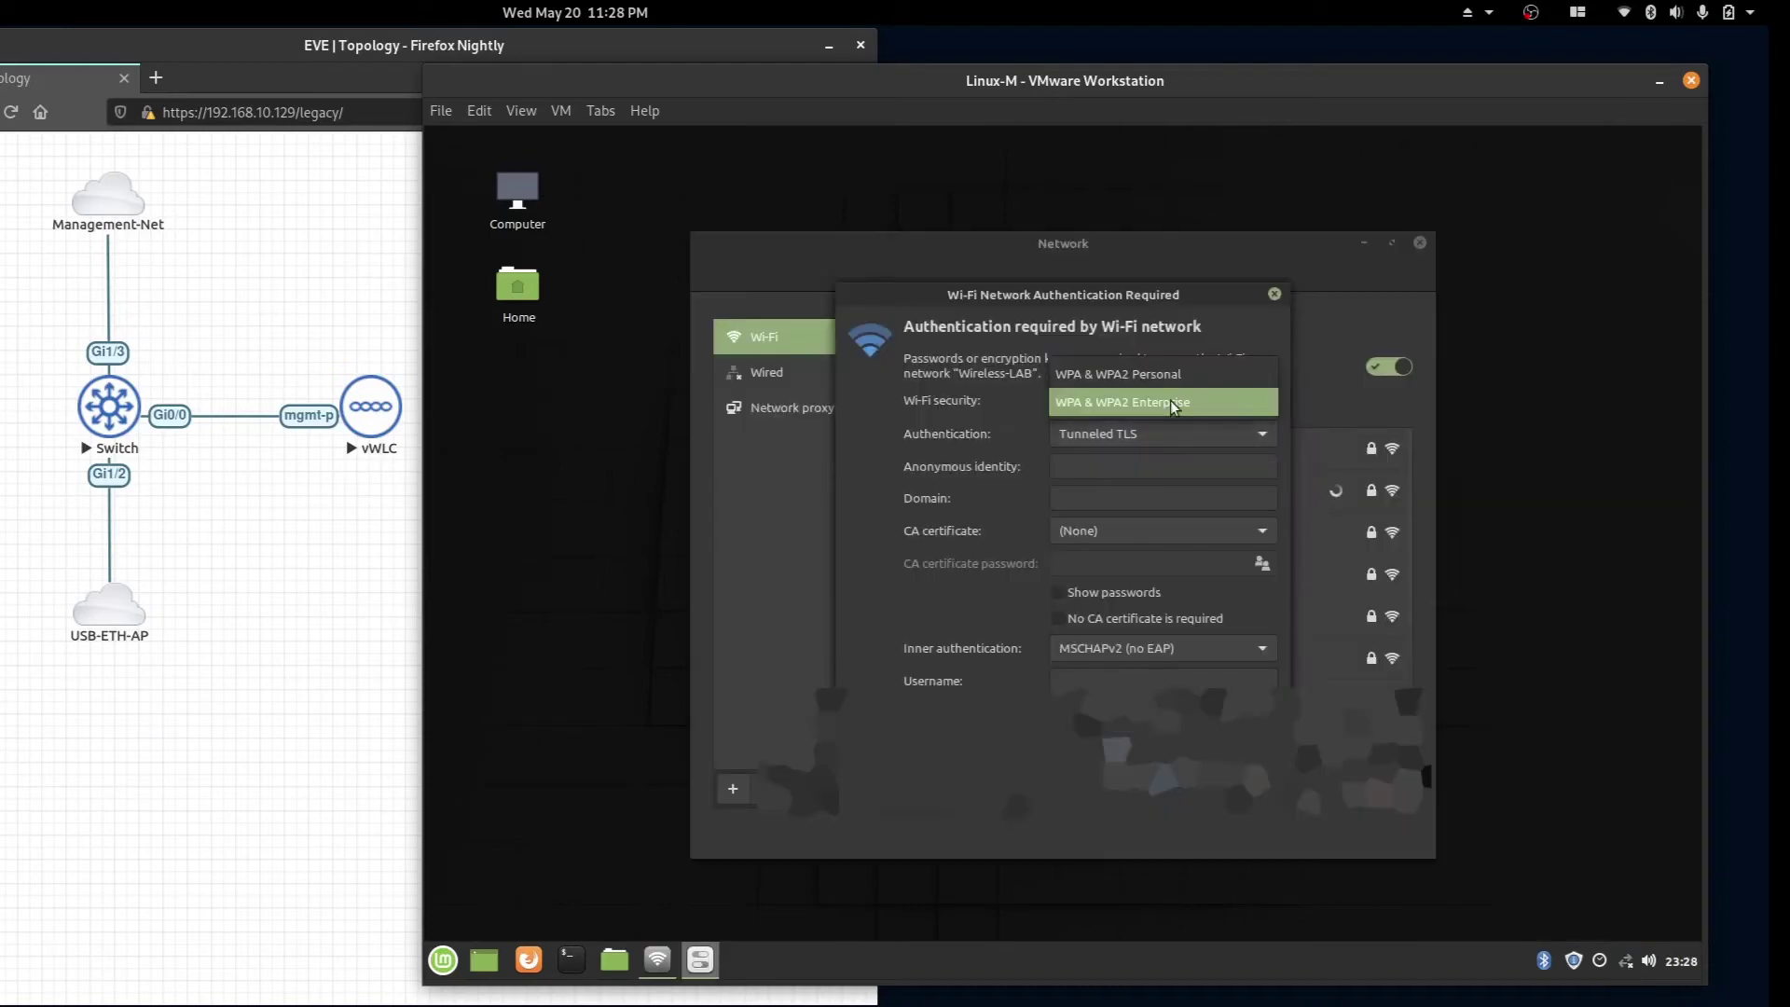
click(1177, 383)
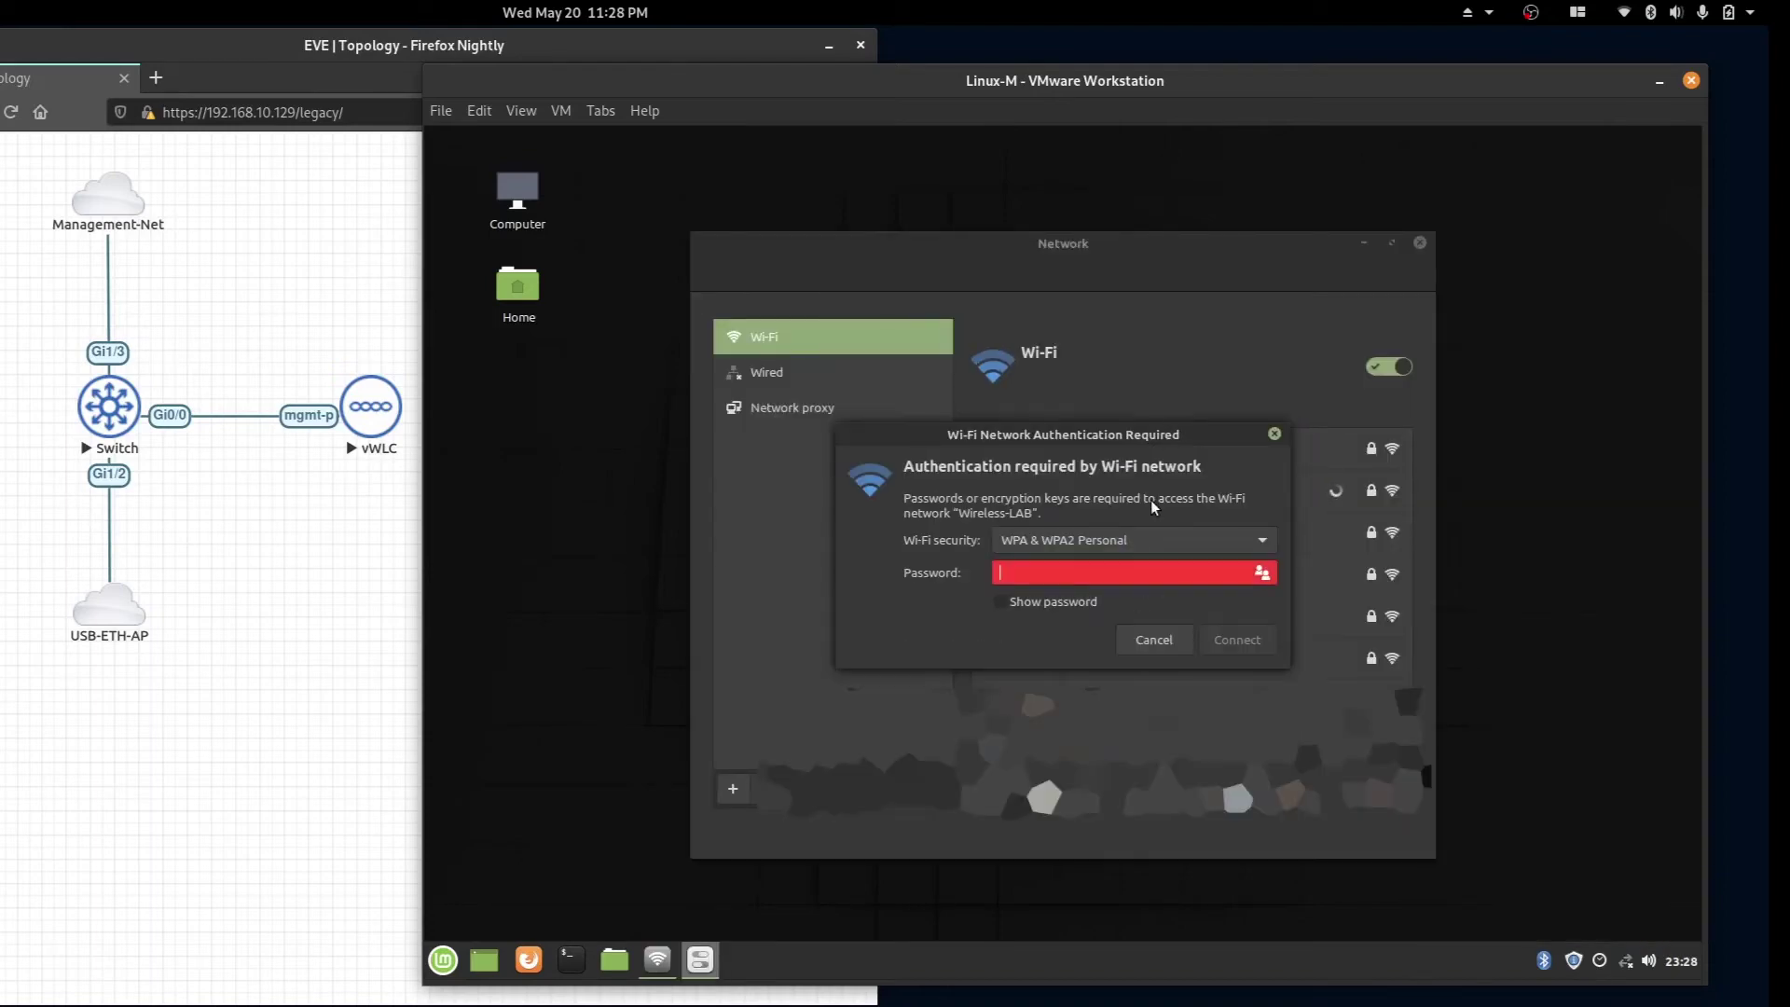
text(Ci)
click(1122, 542)
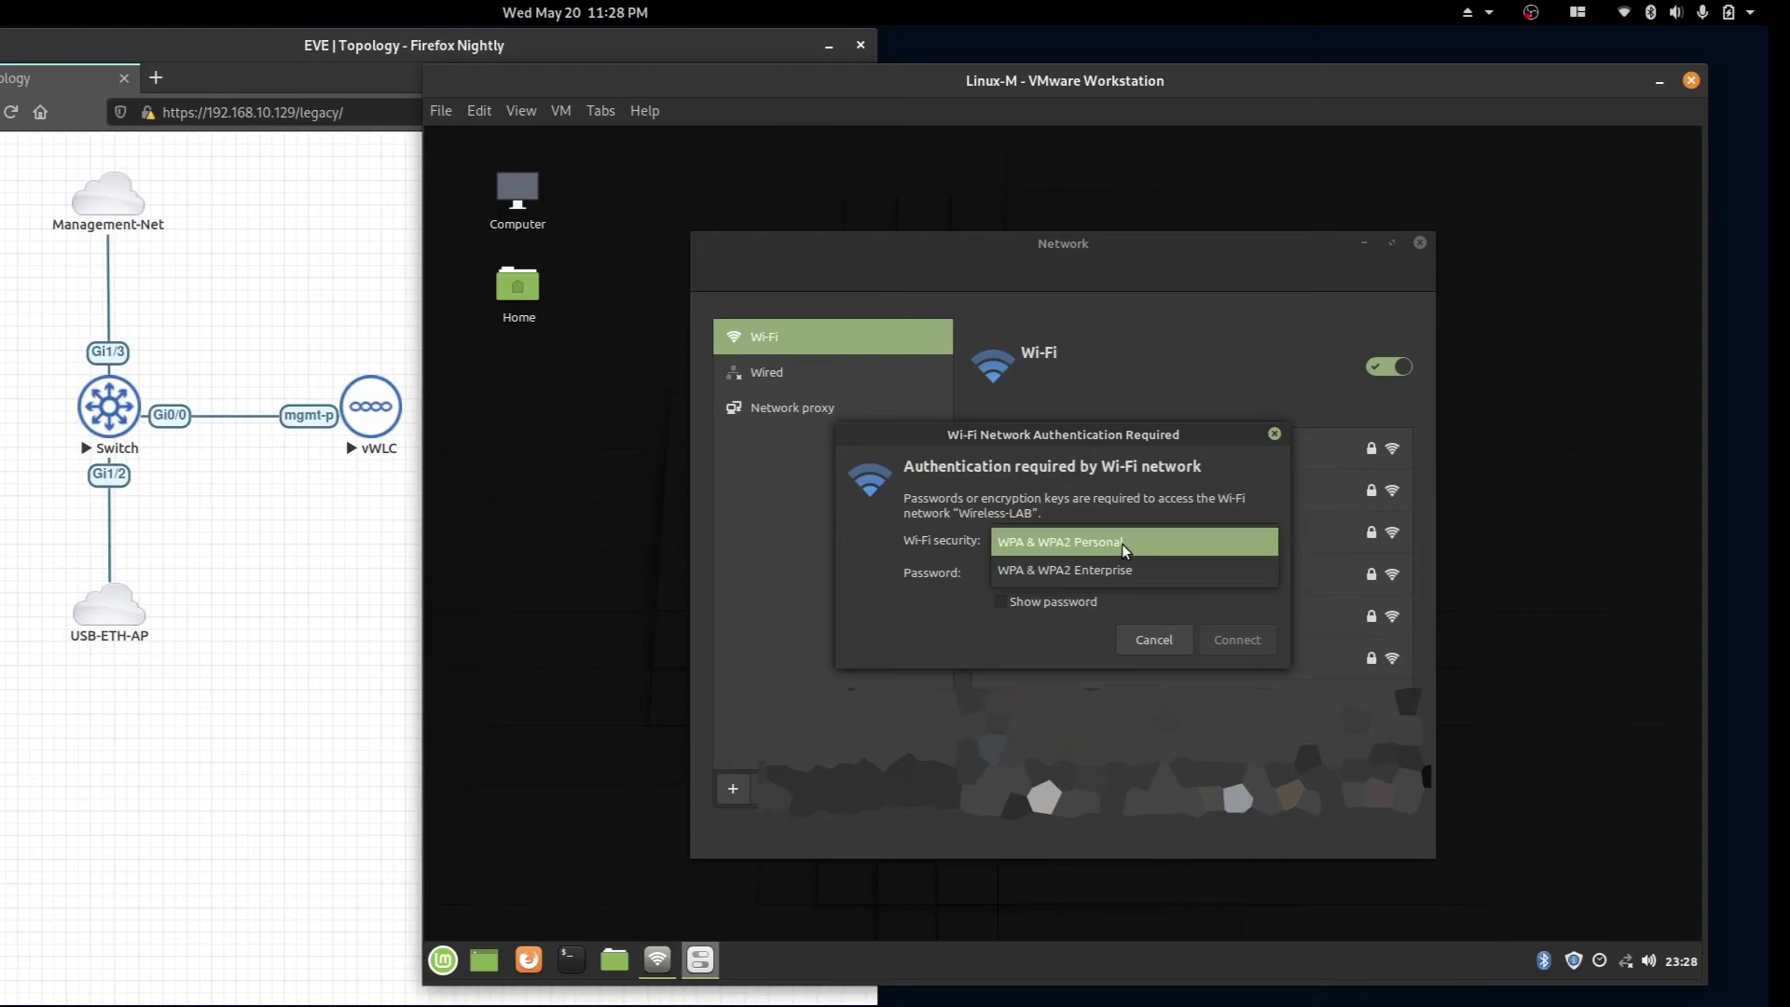
click(1124, 537)
click(1089, 563)
text(C)
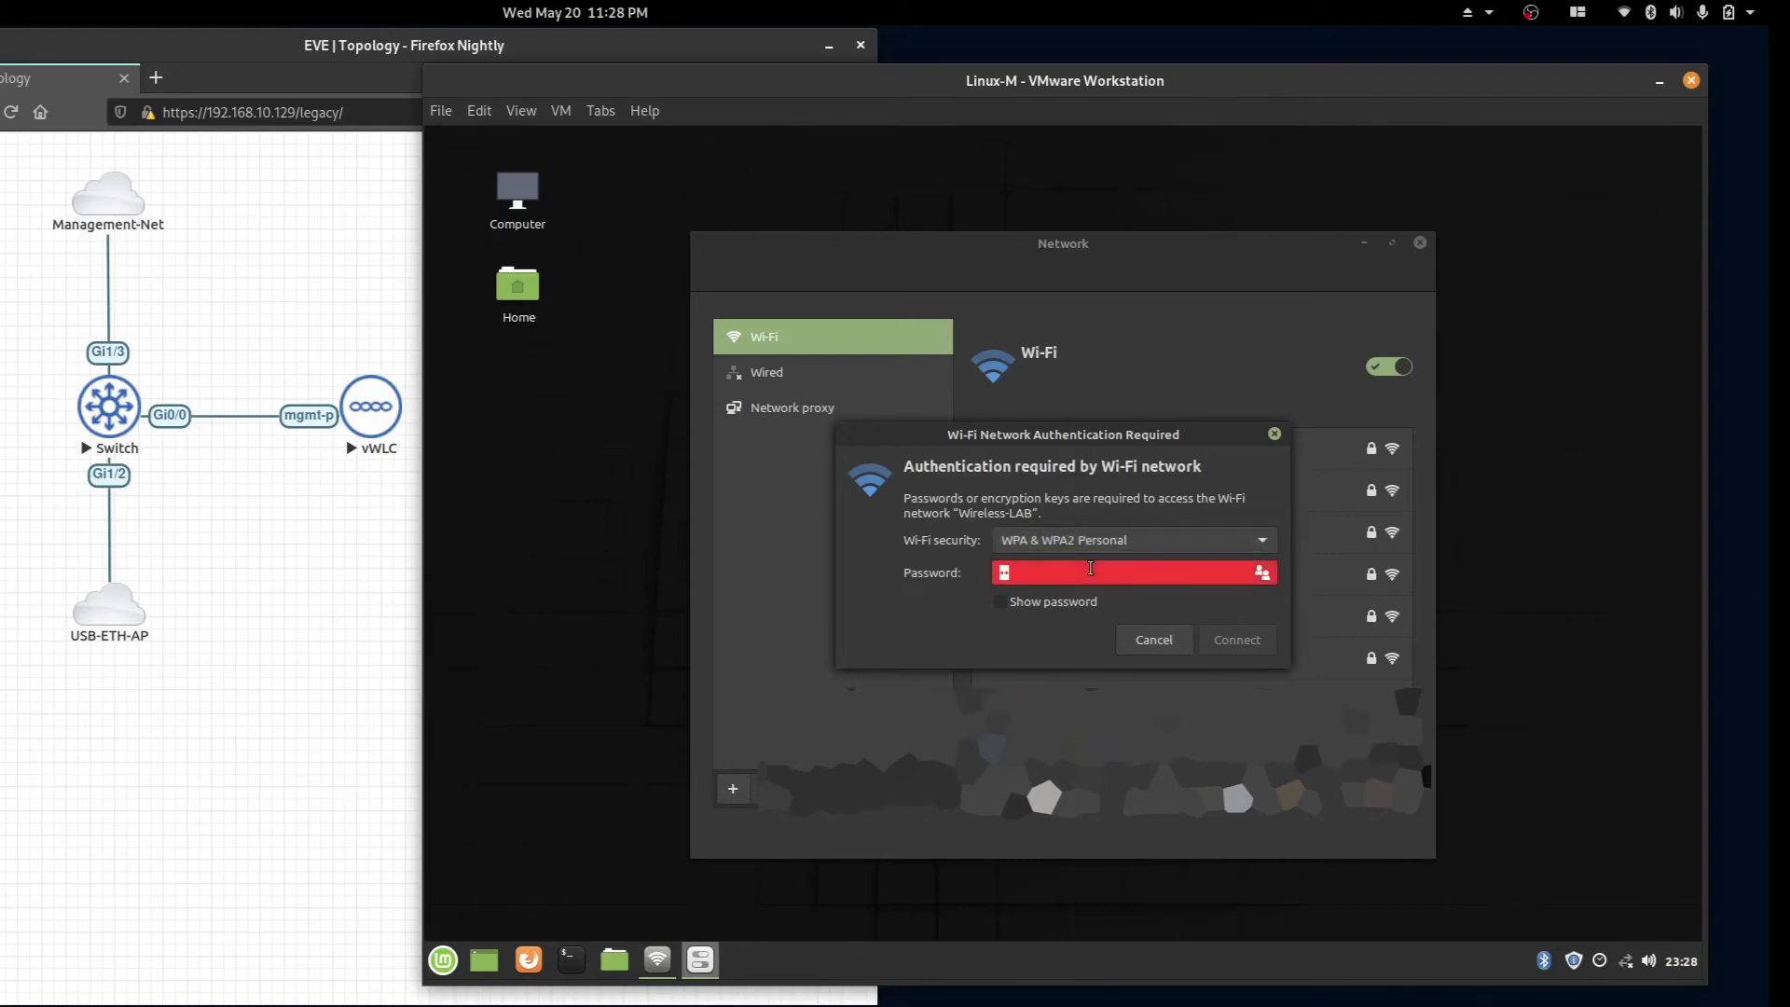
text(isco123)
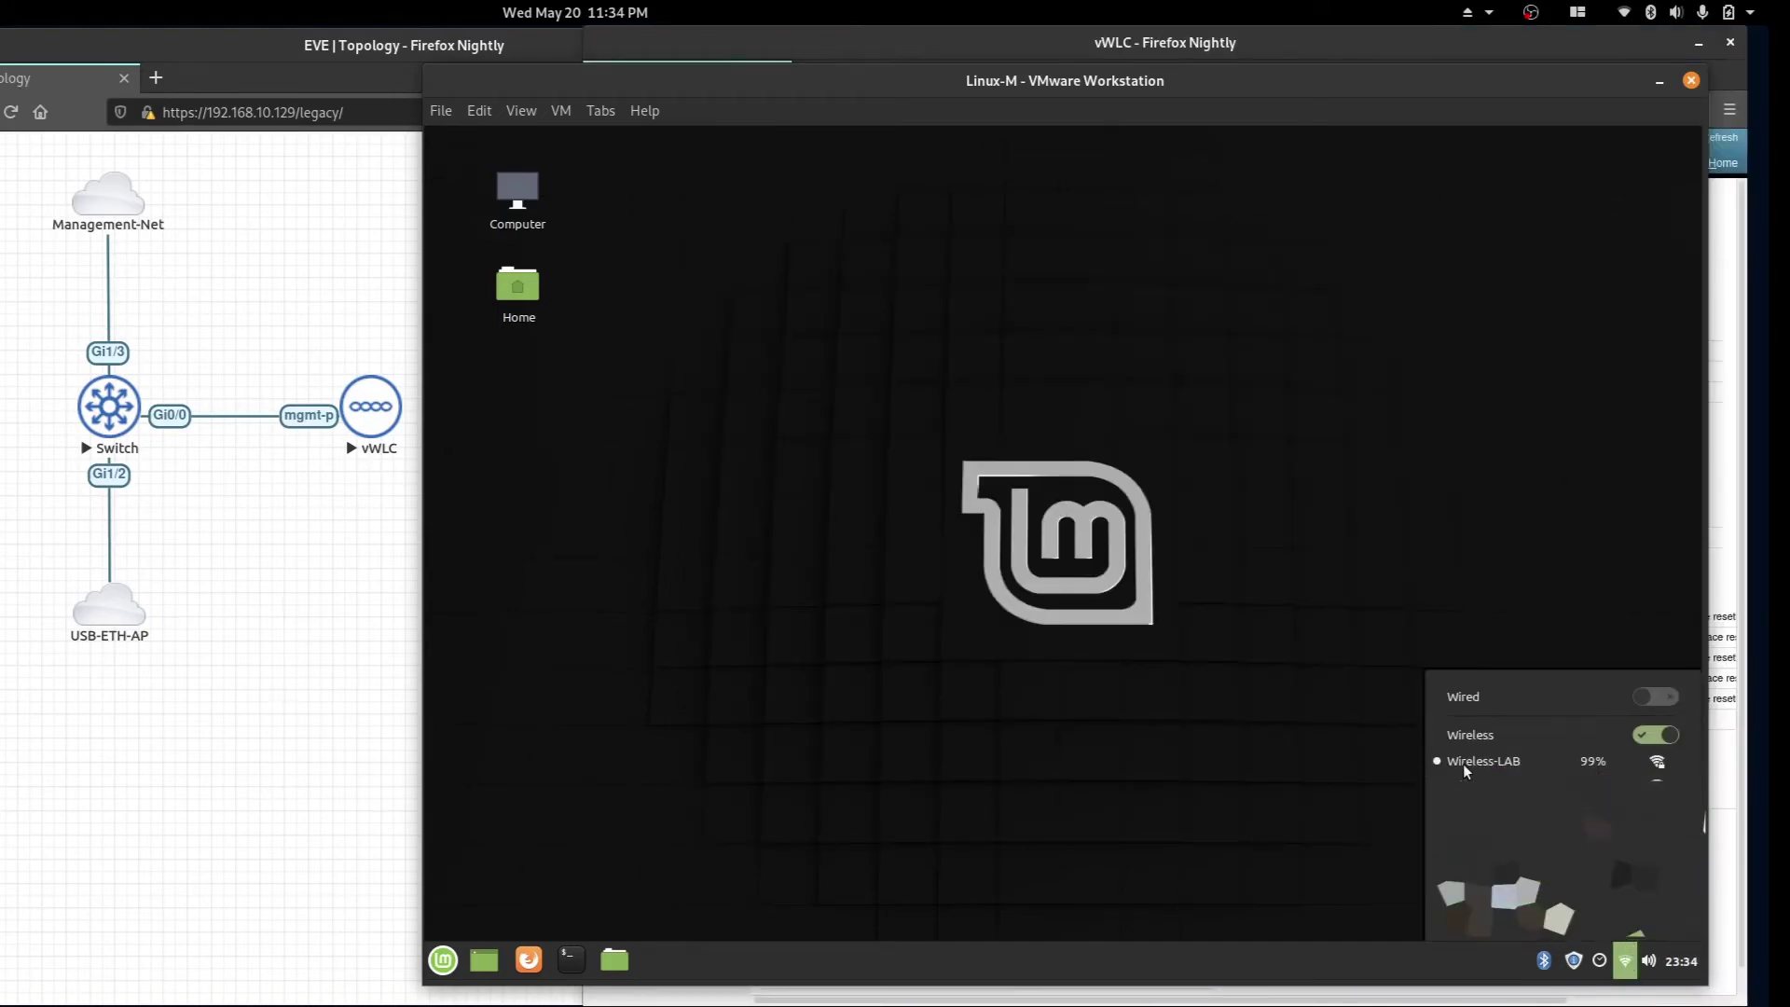
Close the network list showing Wireless-LAB connected and open a terminal in the guest.
click(567, 872)
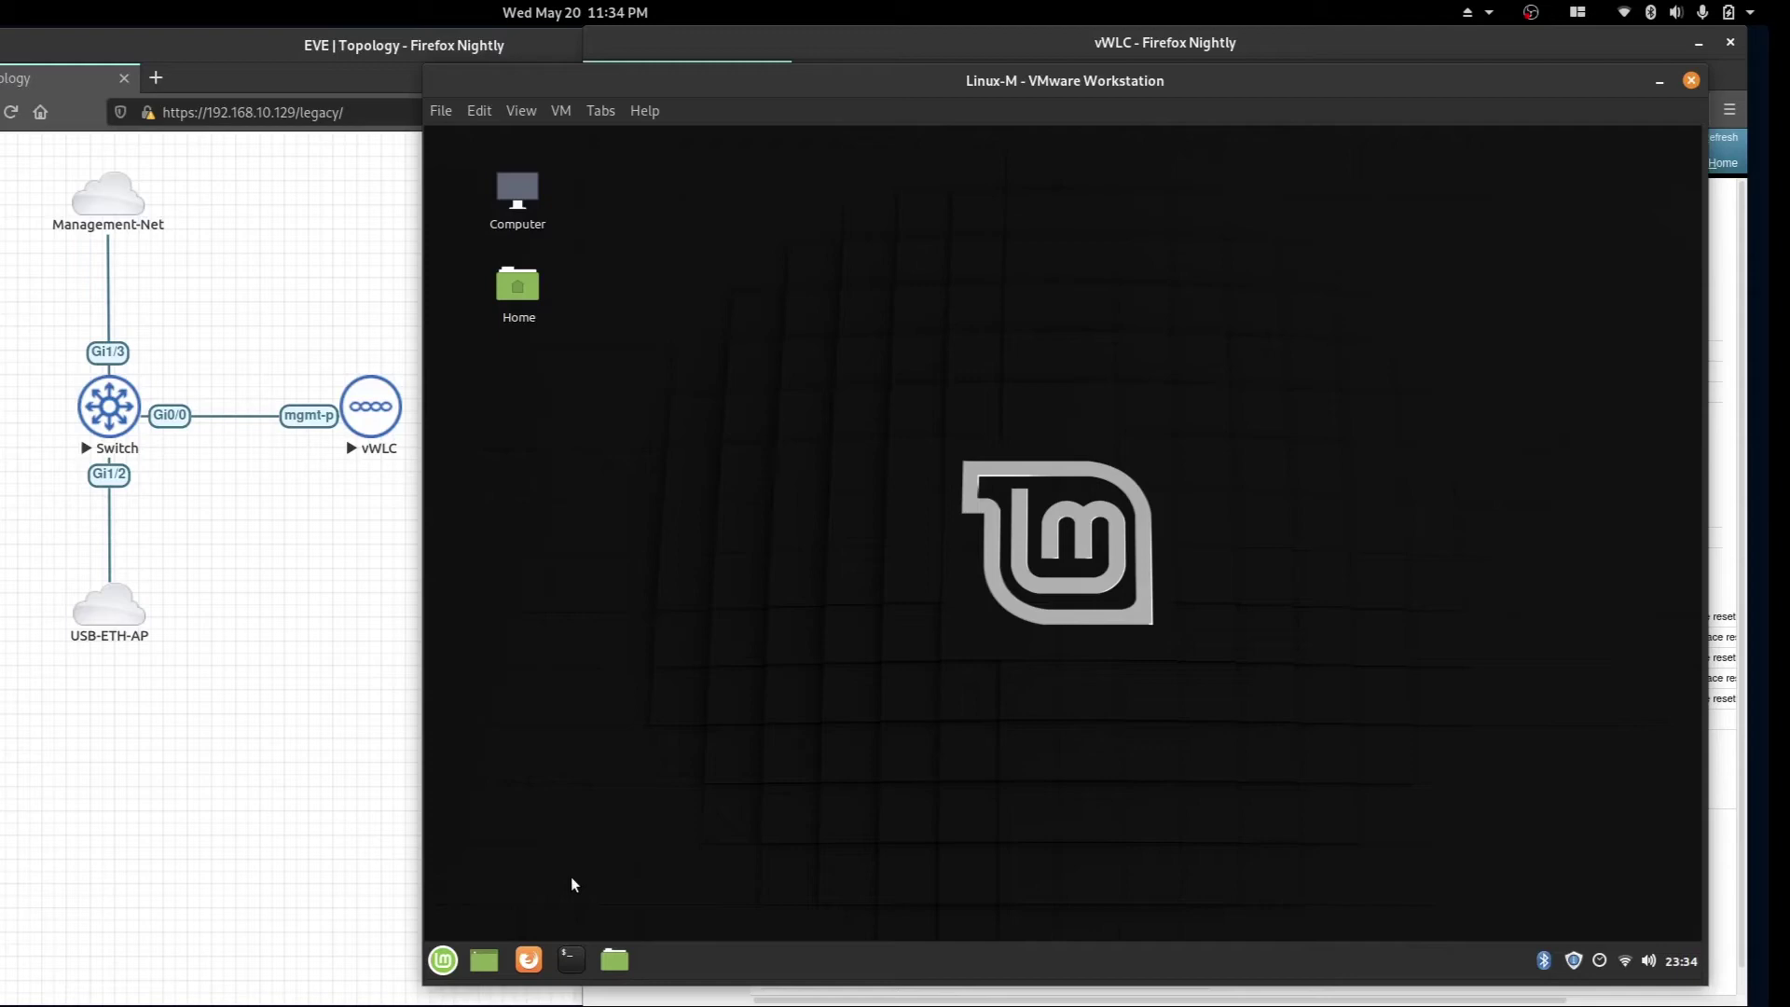
click(571, 960)
Run 'ip addr' and mark the wireless interface's 192.168.10.20 address.
text(ip addr)
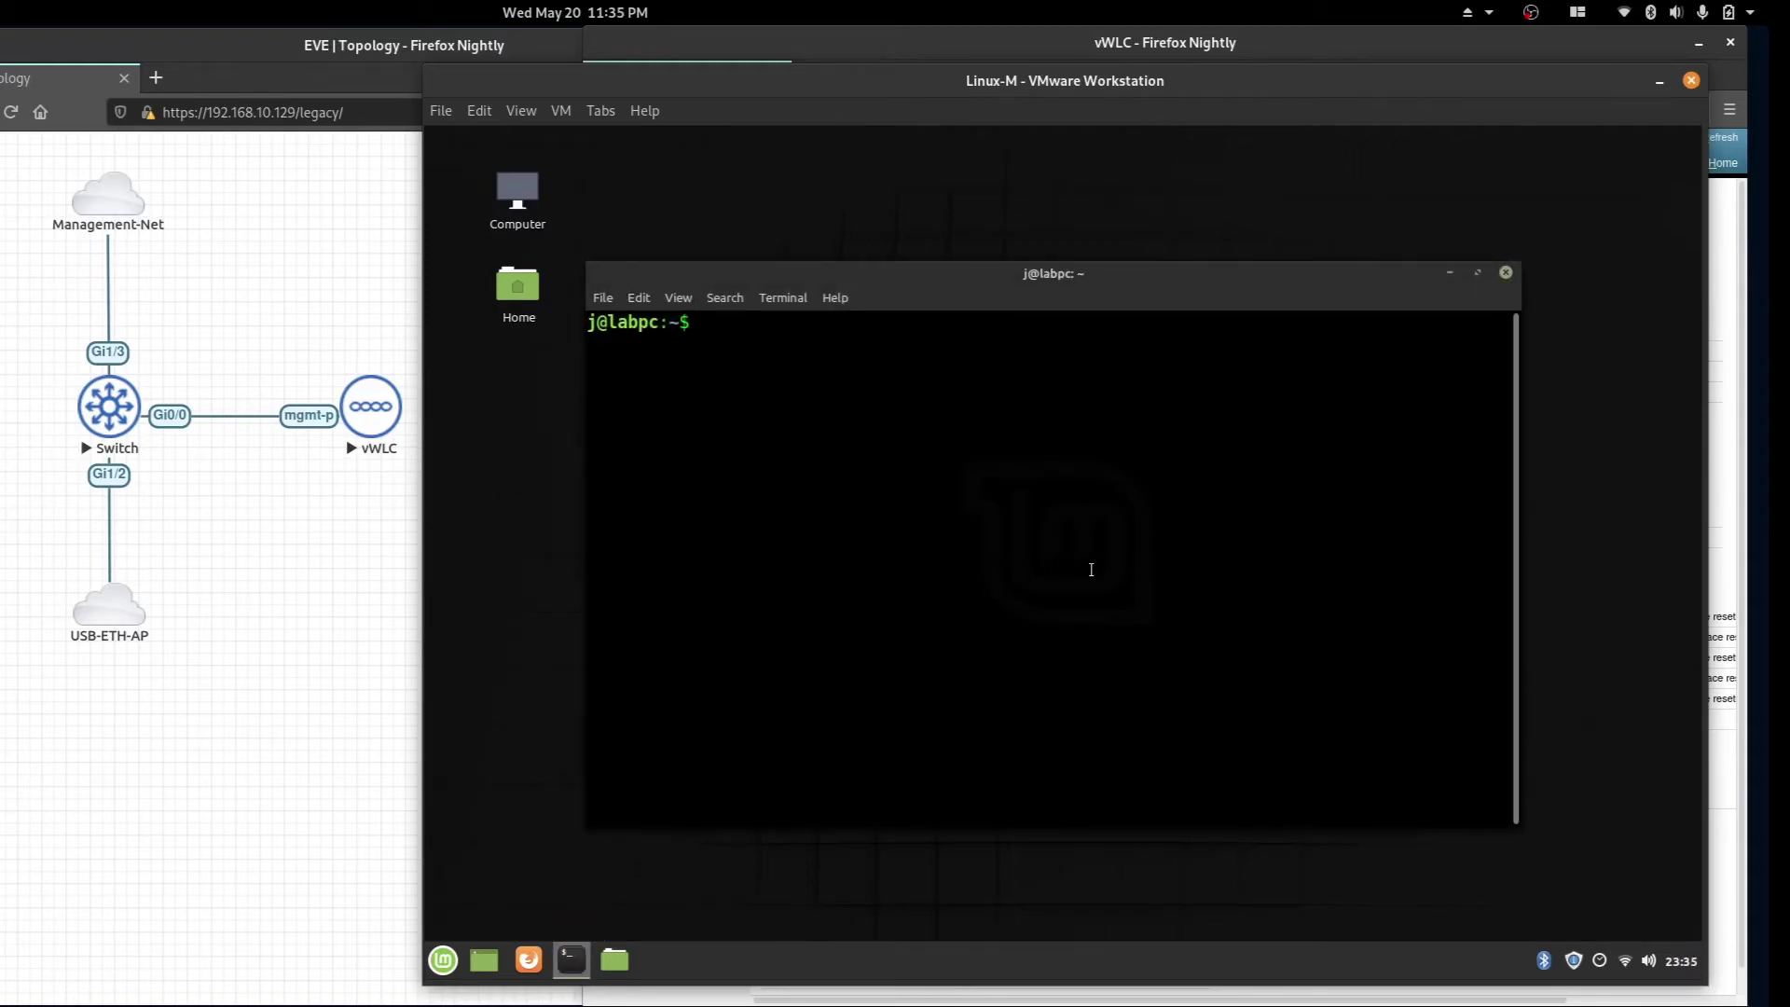
key(Return)
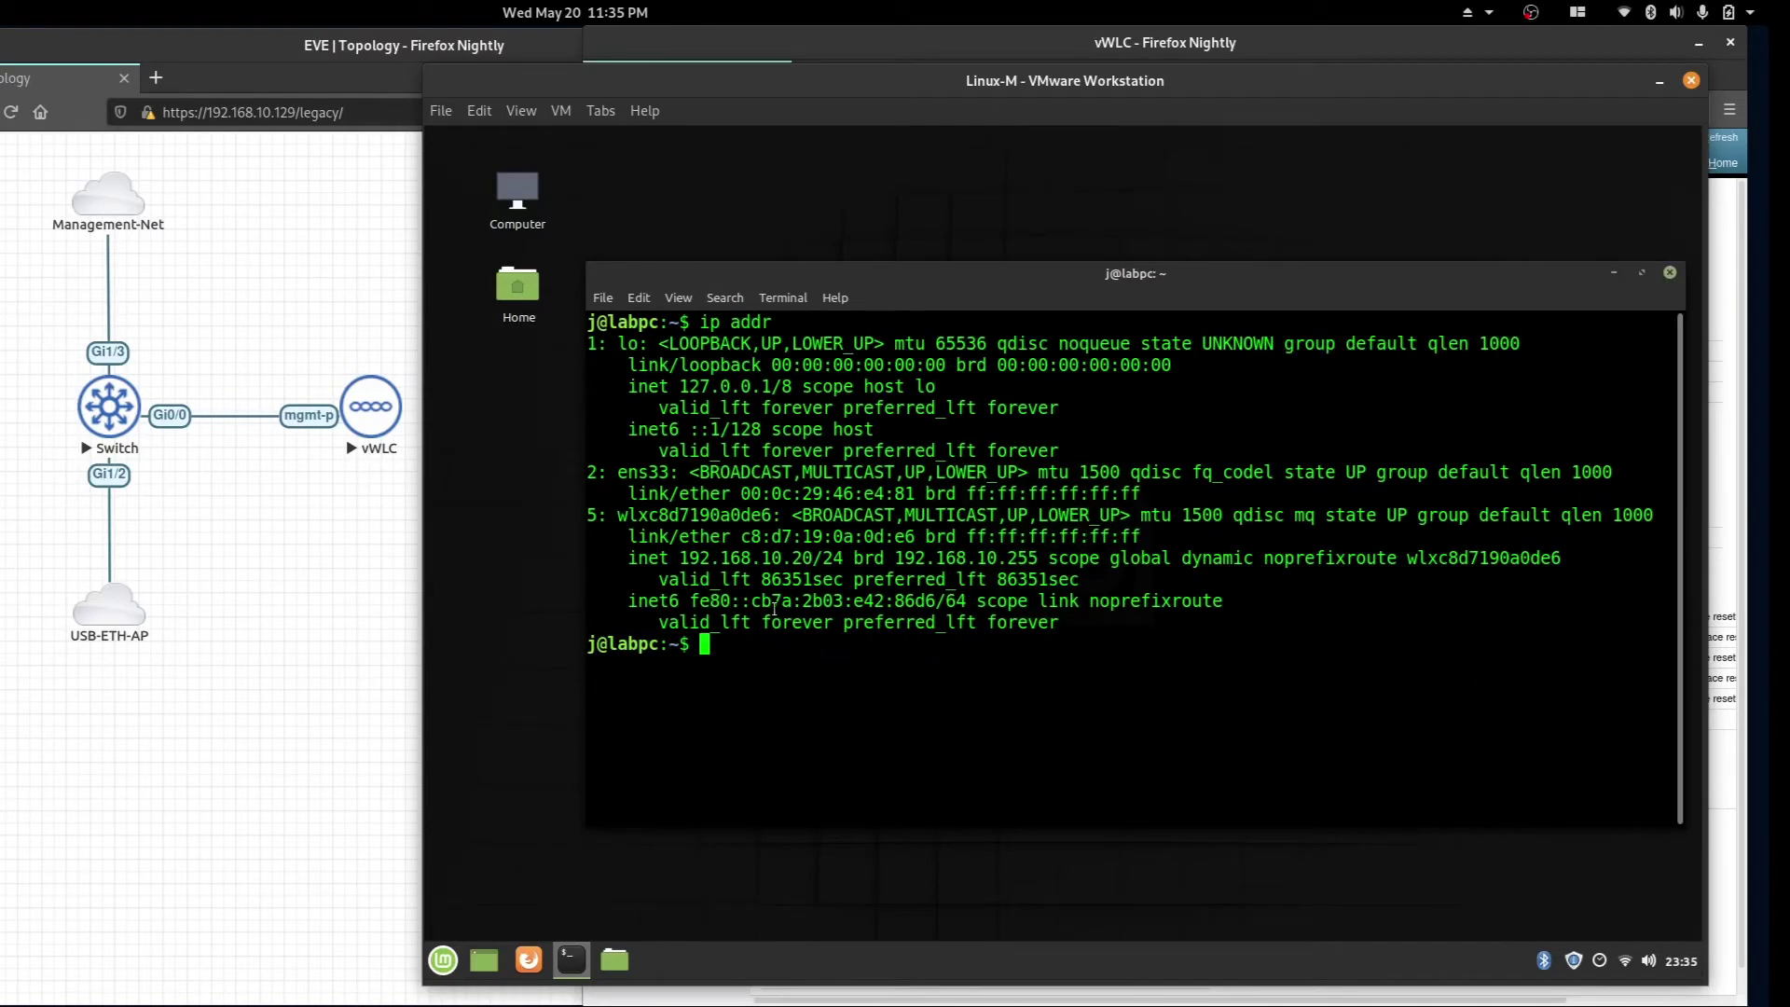
drag(678, 557, 812, 557)
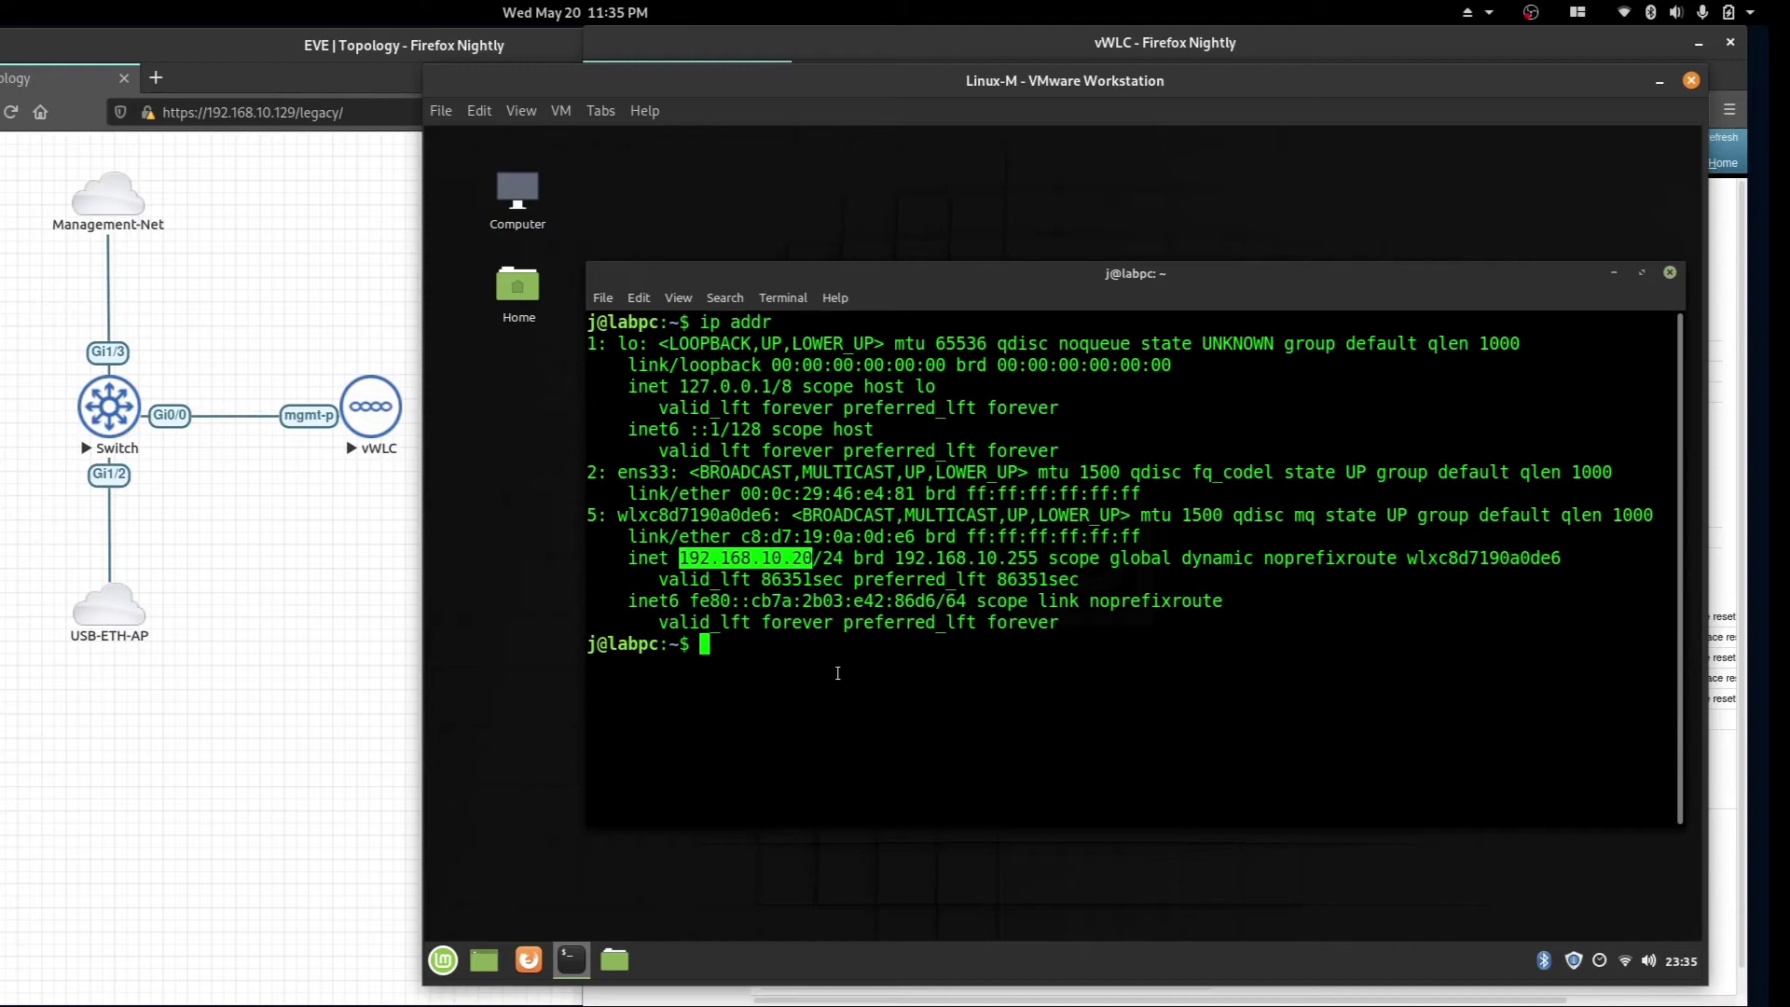
Ping 192.168.10.5, stop after 9 of 11 replies, and return to the controller GUI.
key(ctrl+l)
text(pin)
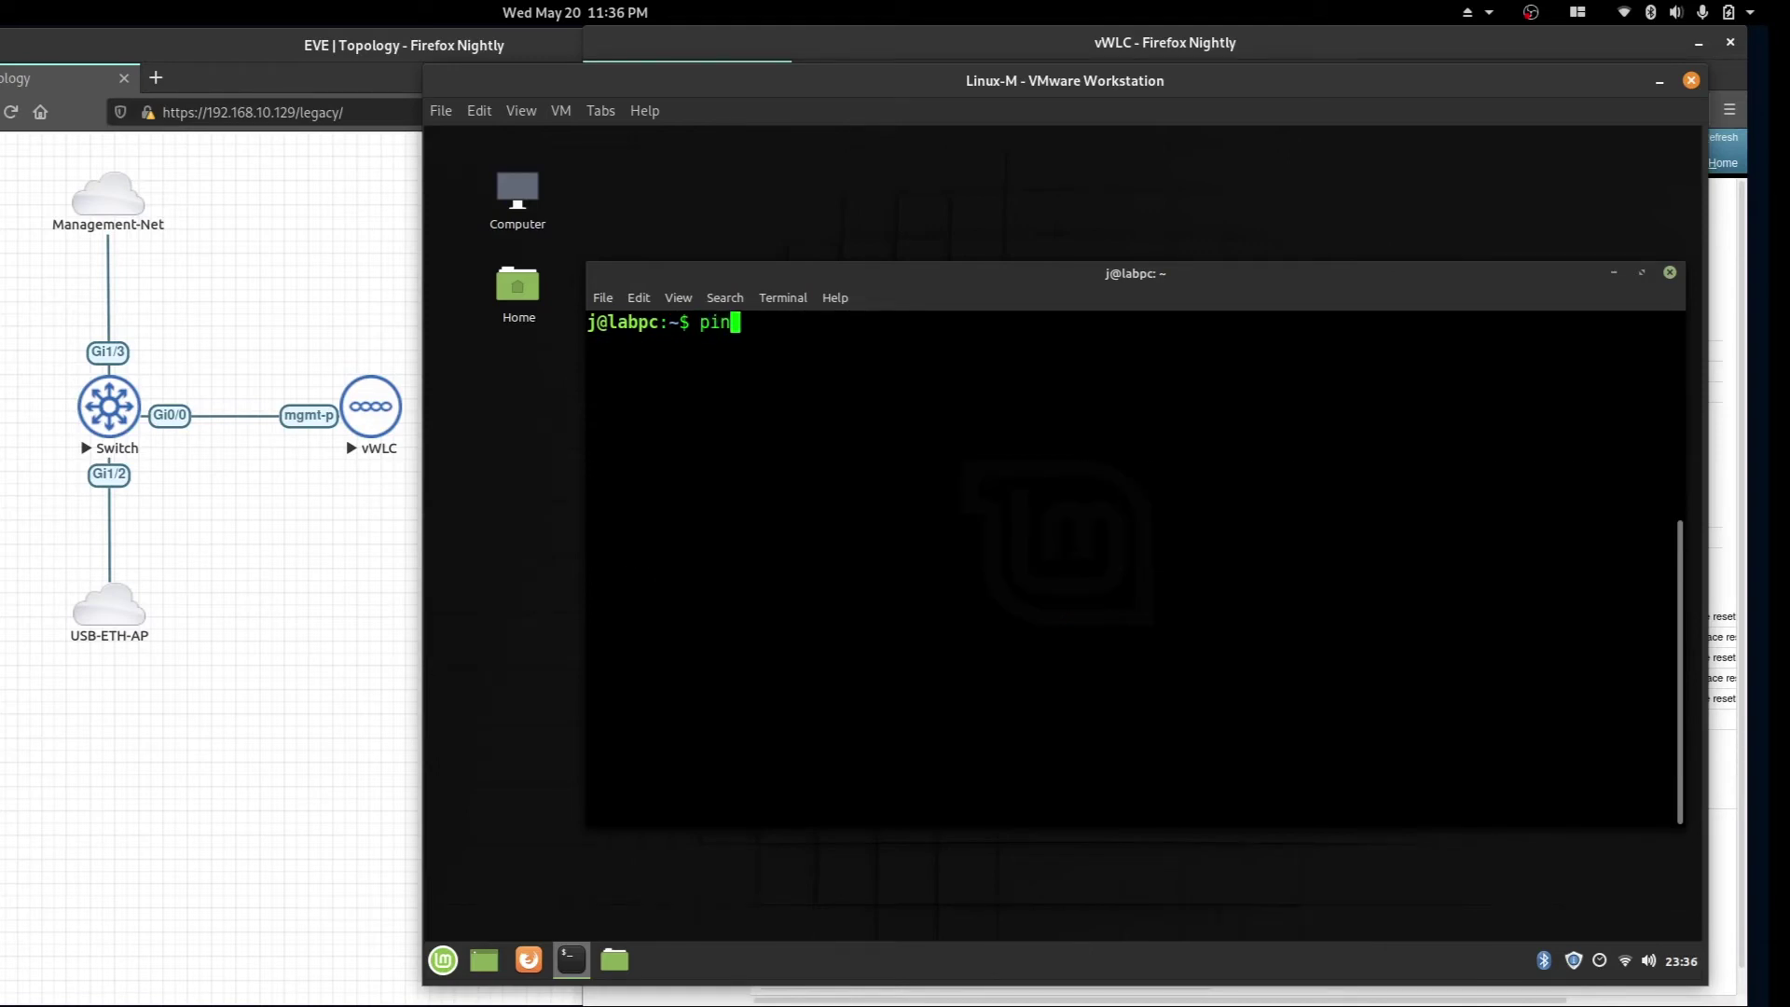
text(g 192.168.10.5)
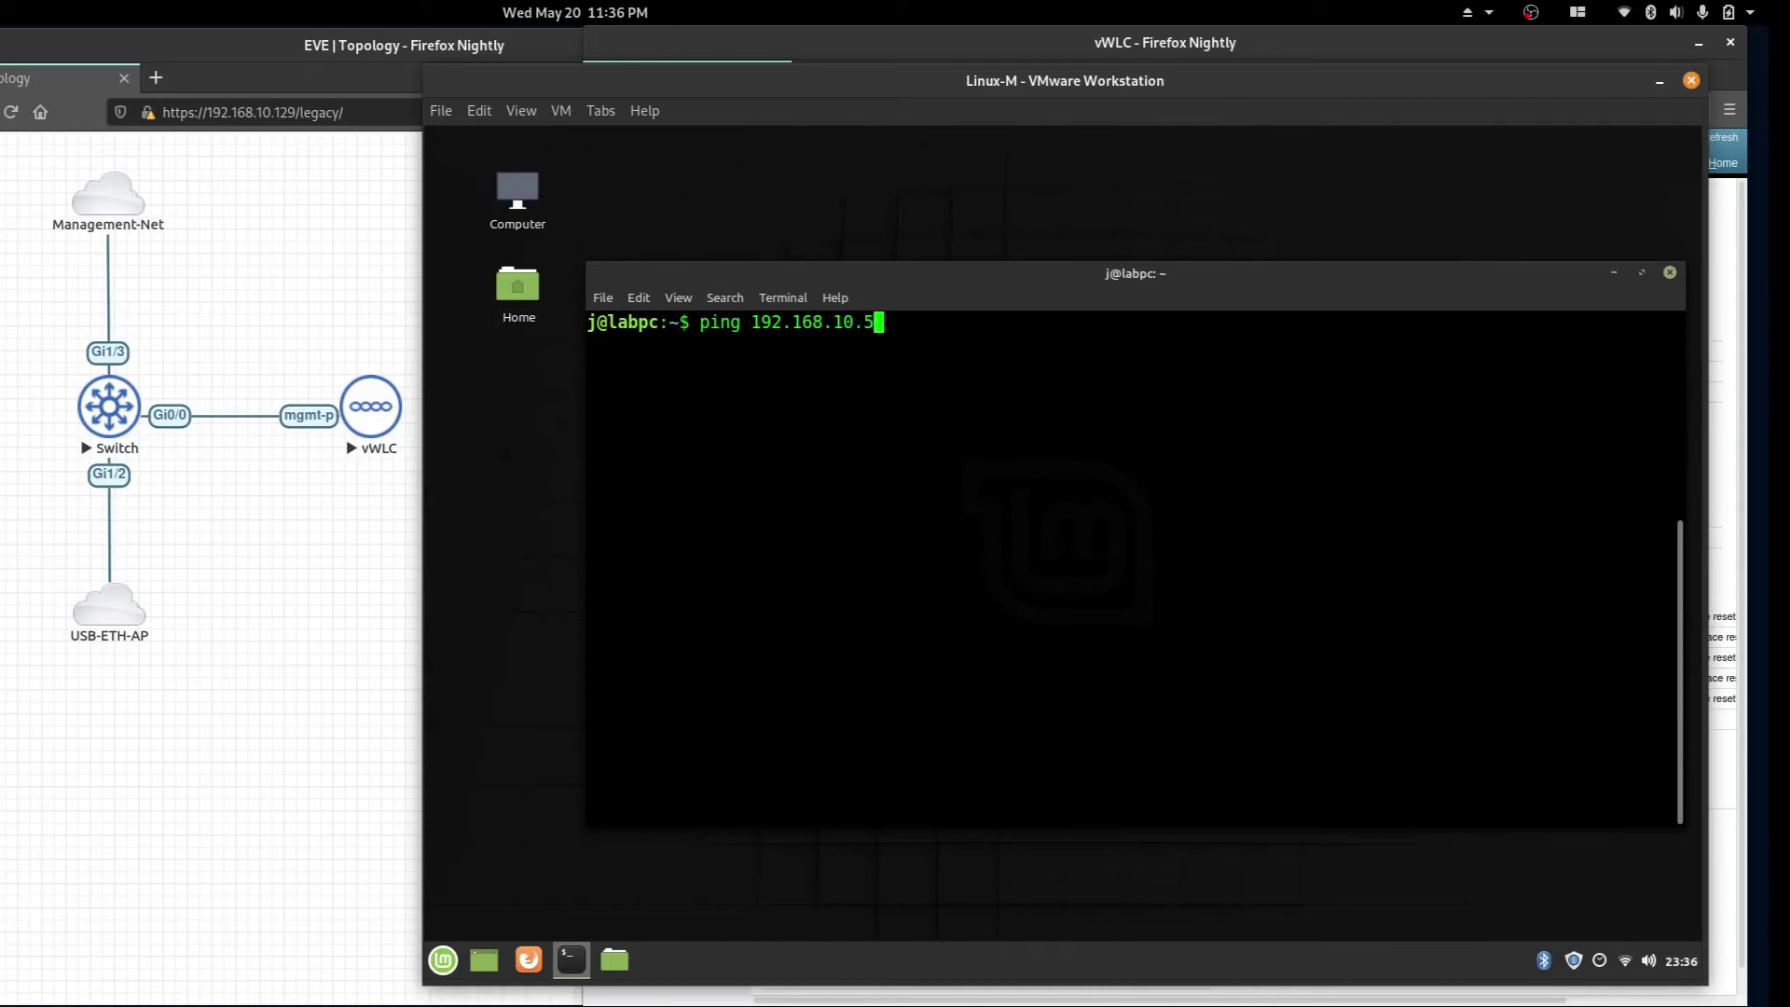
key(Return)
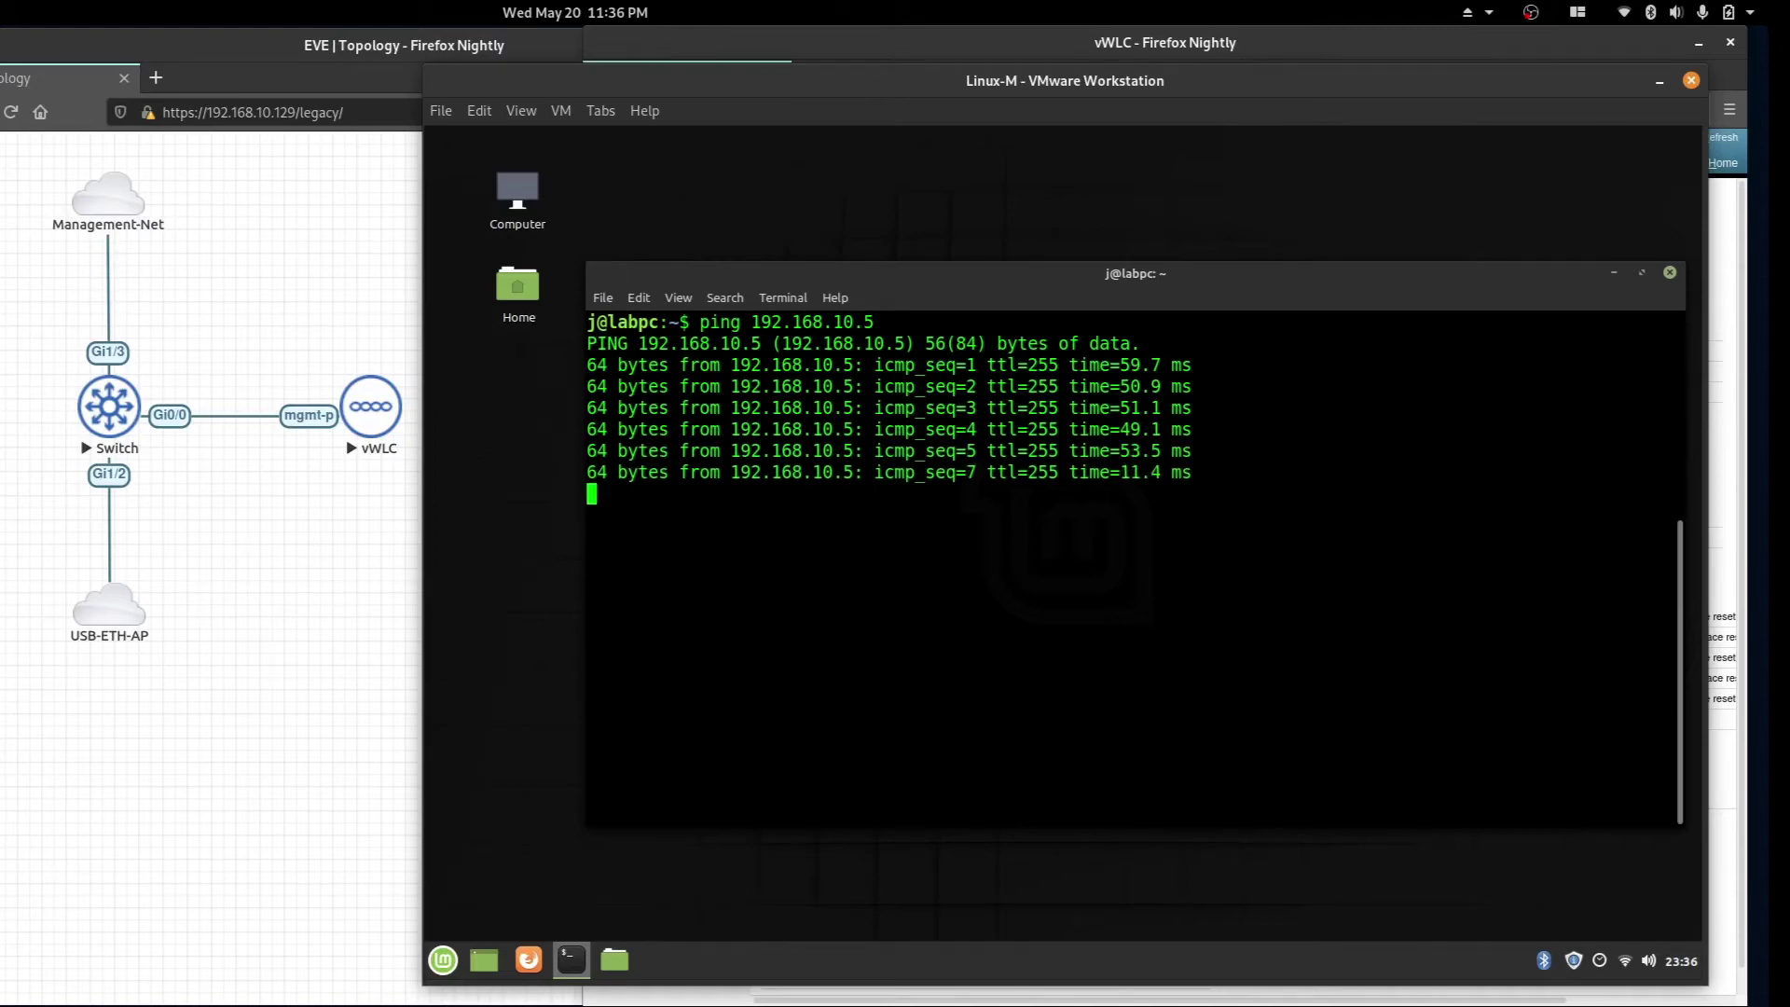
key(ctrl+c)
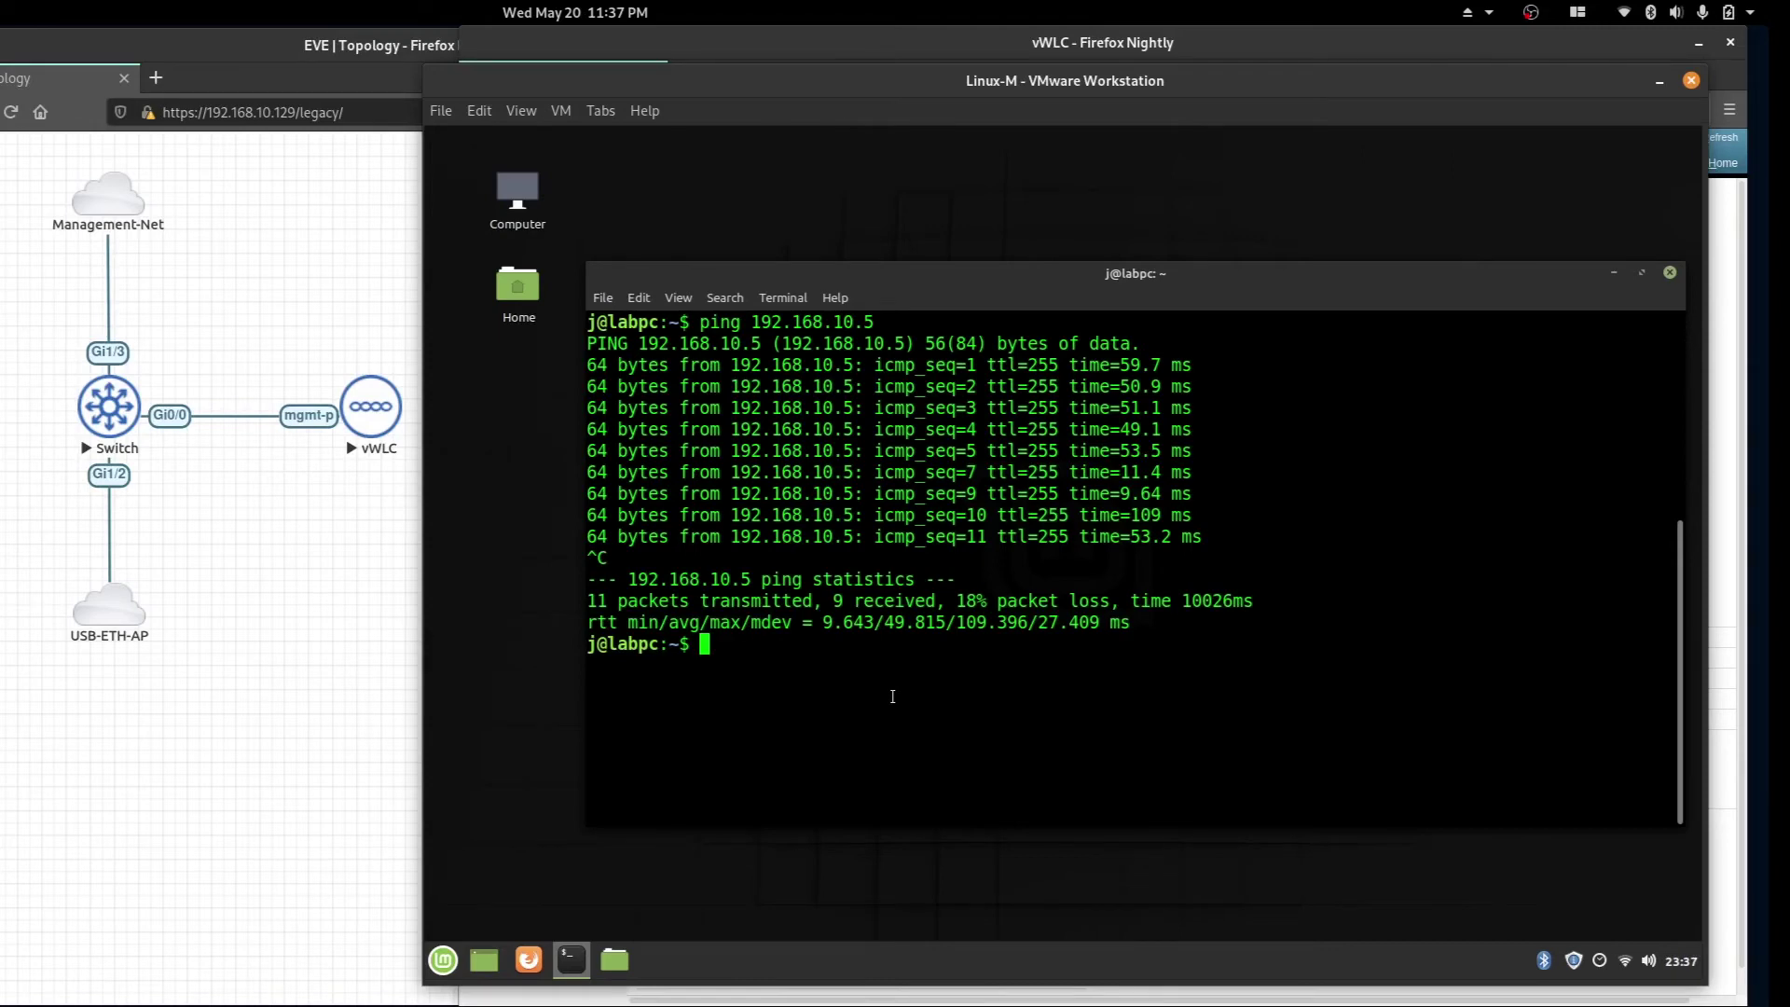
key(alt+Tab)
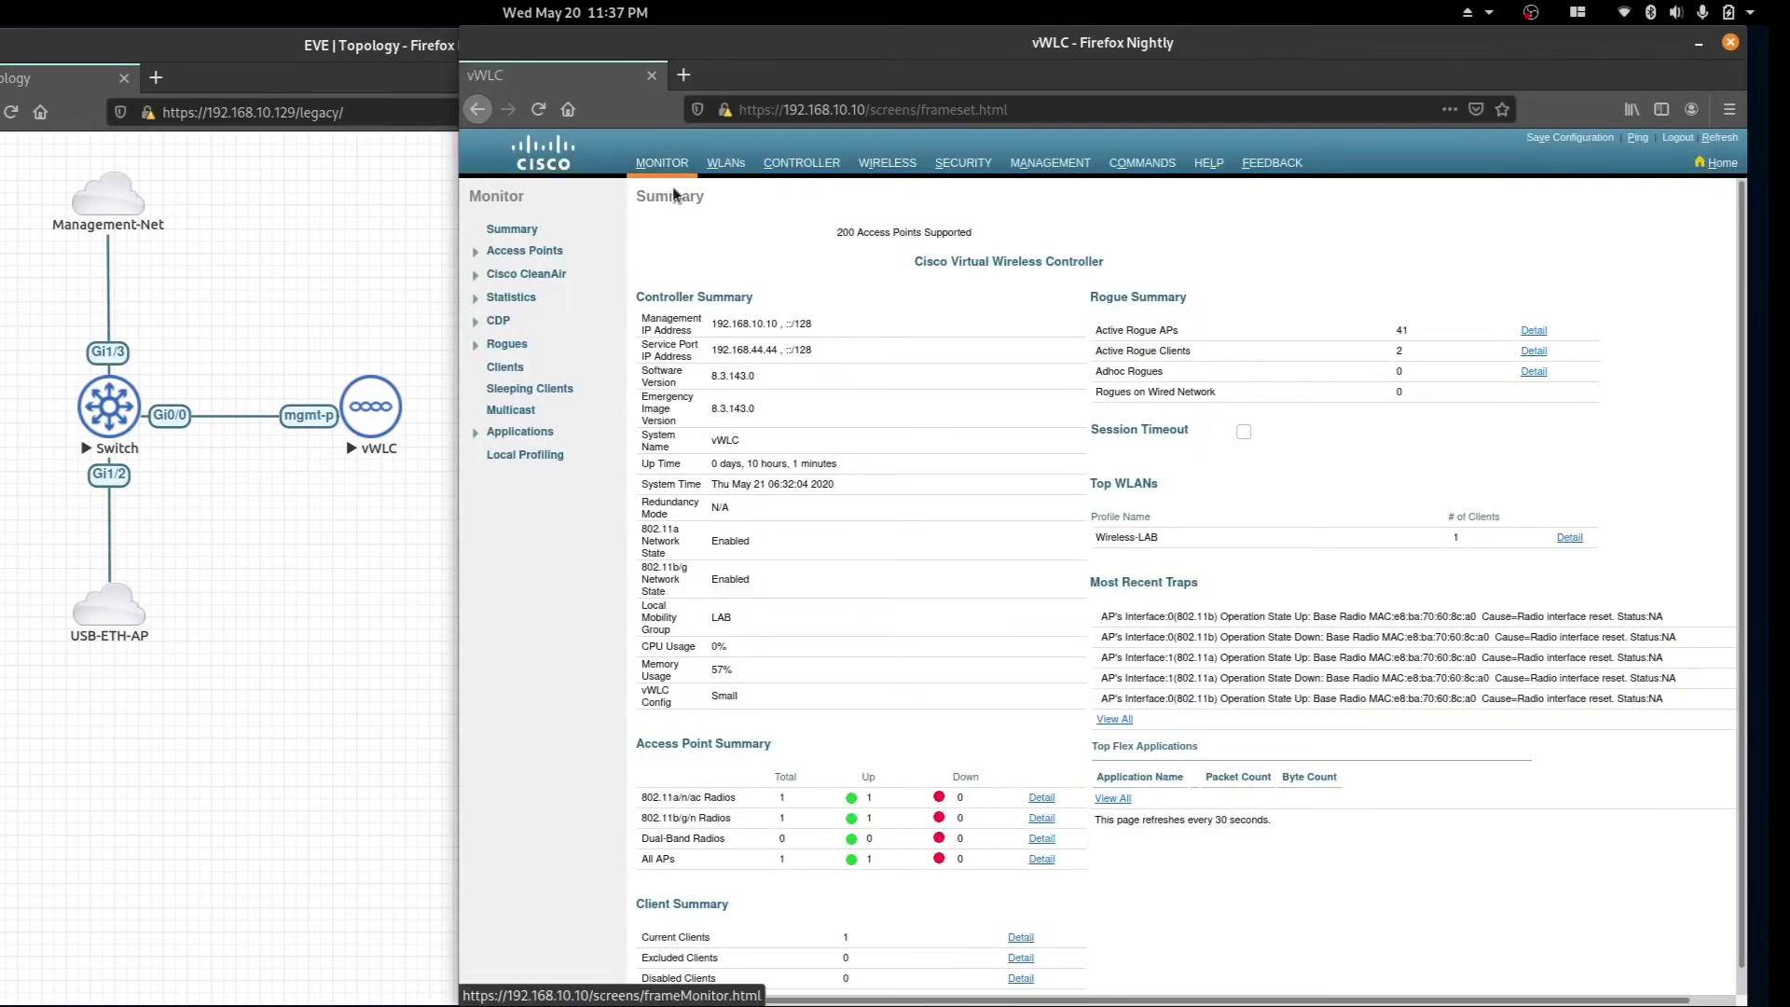
Show Monitor > Clients and match client 192.168.10.20 on Wireless-LAB against the guest's address.
click(497, 369)
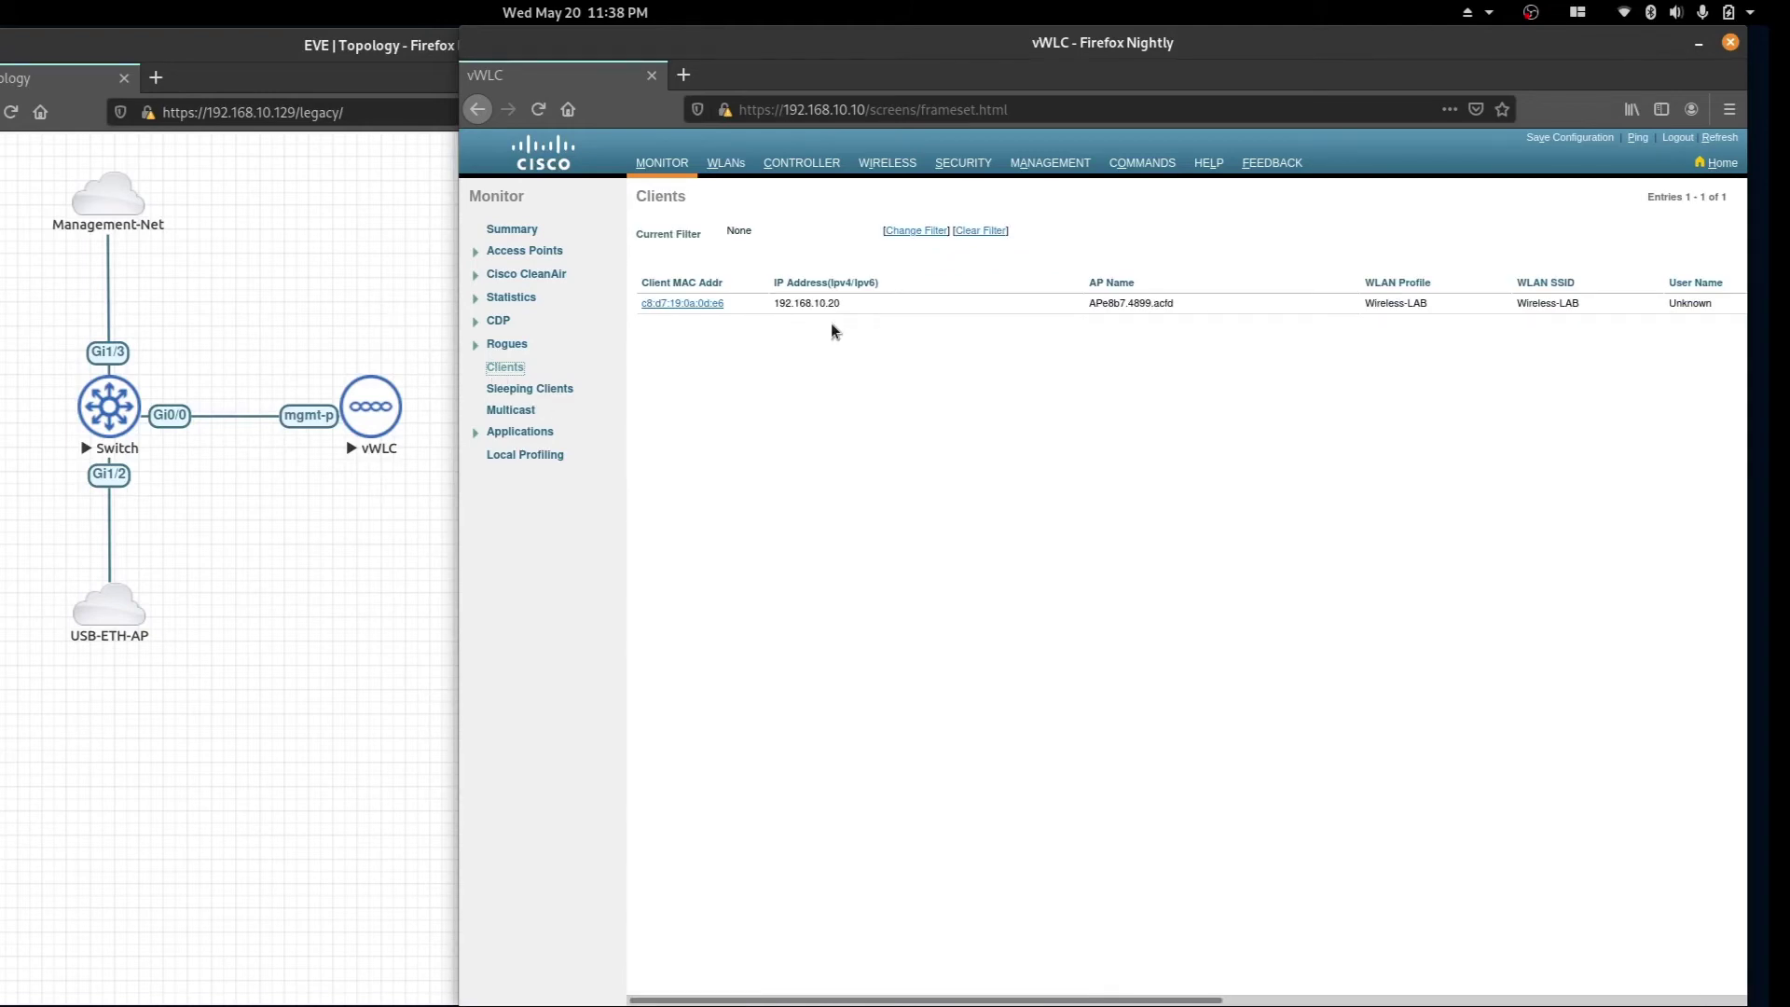
drag(820, 303, 843, 305)
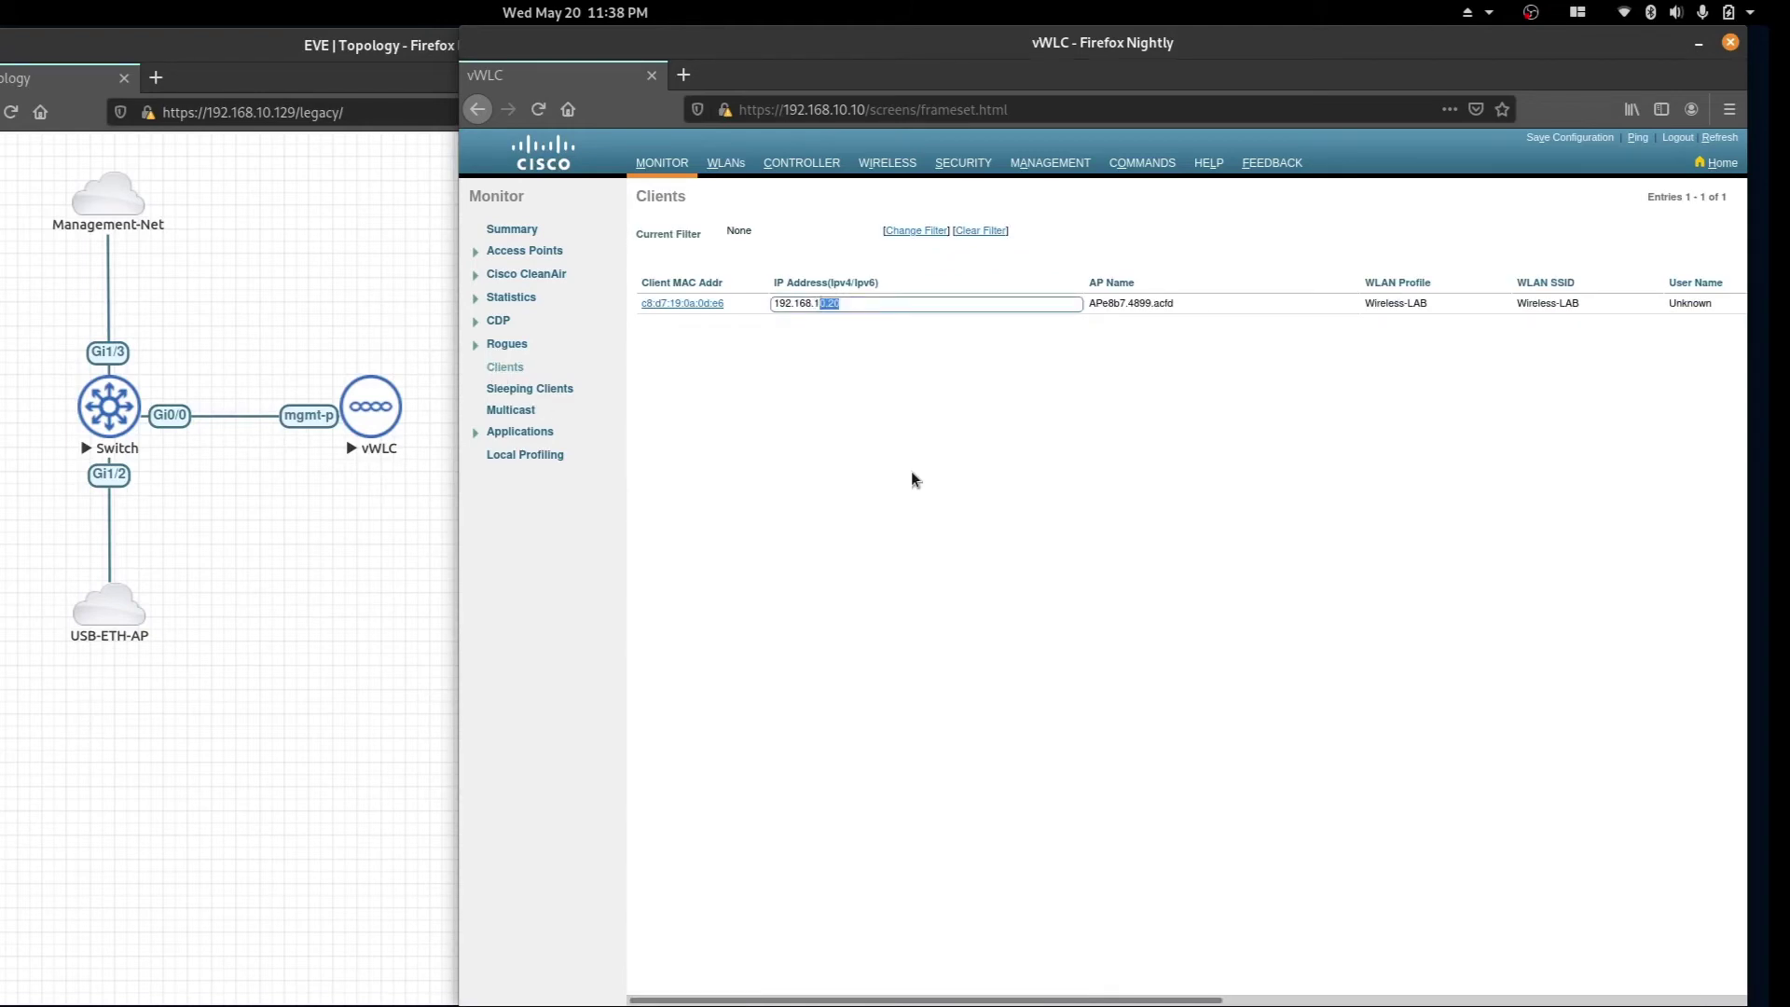
click(889, 458)
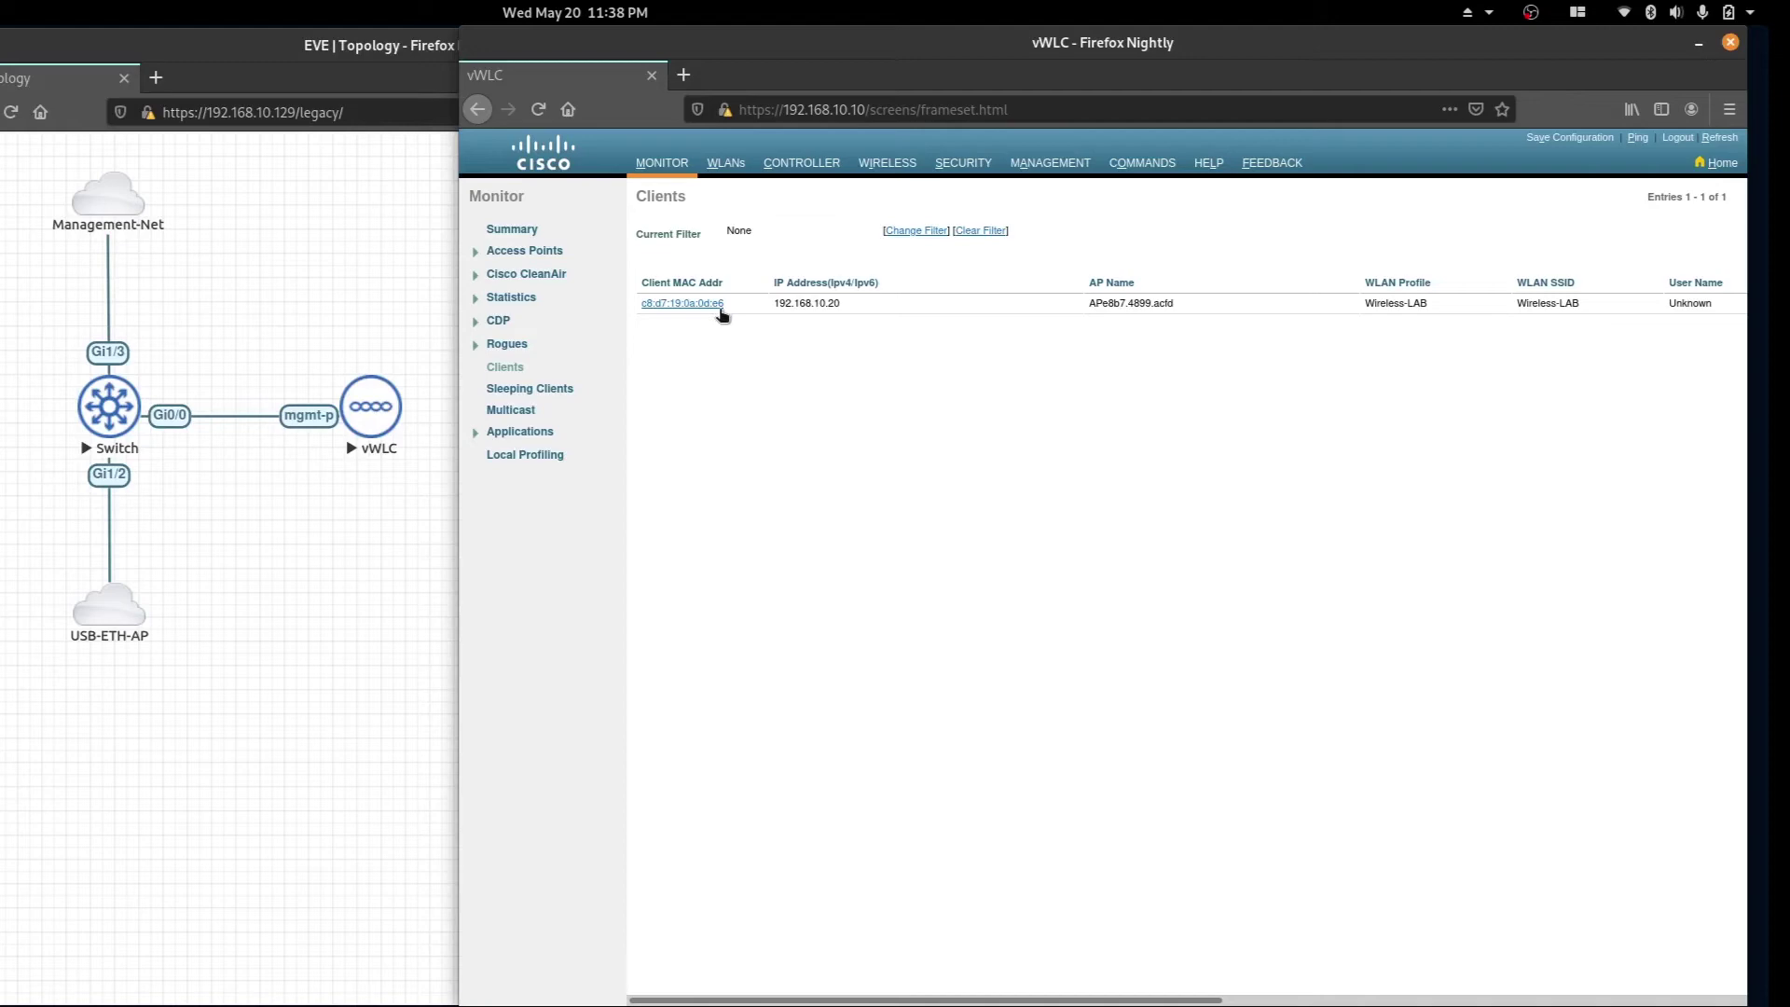
key(alt+Tab)
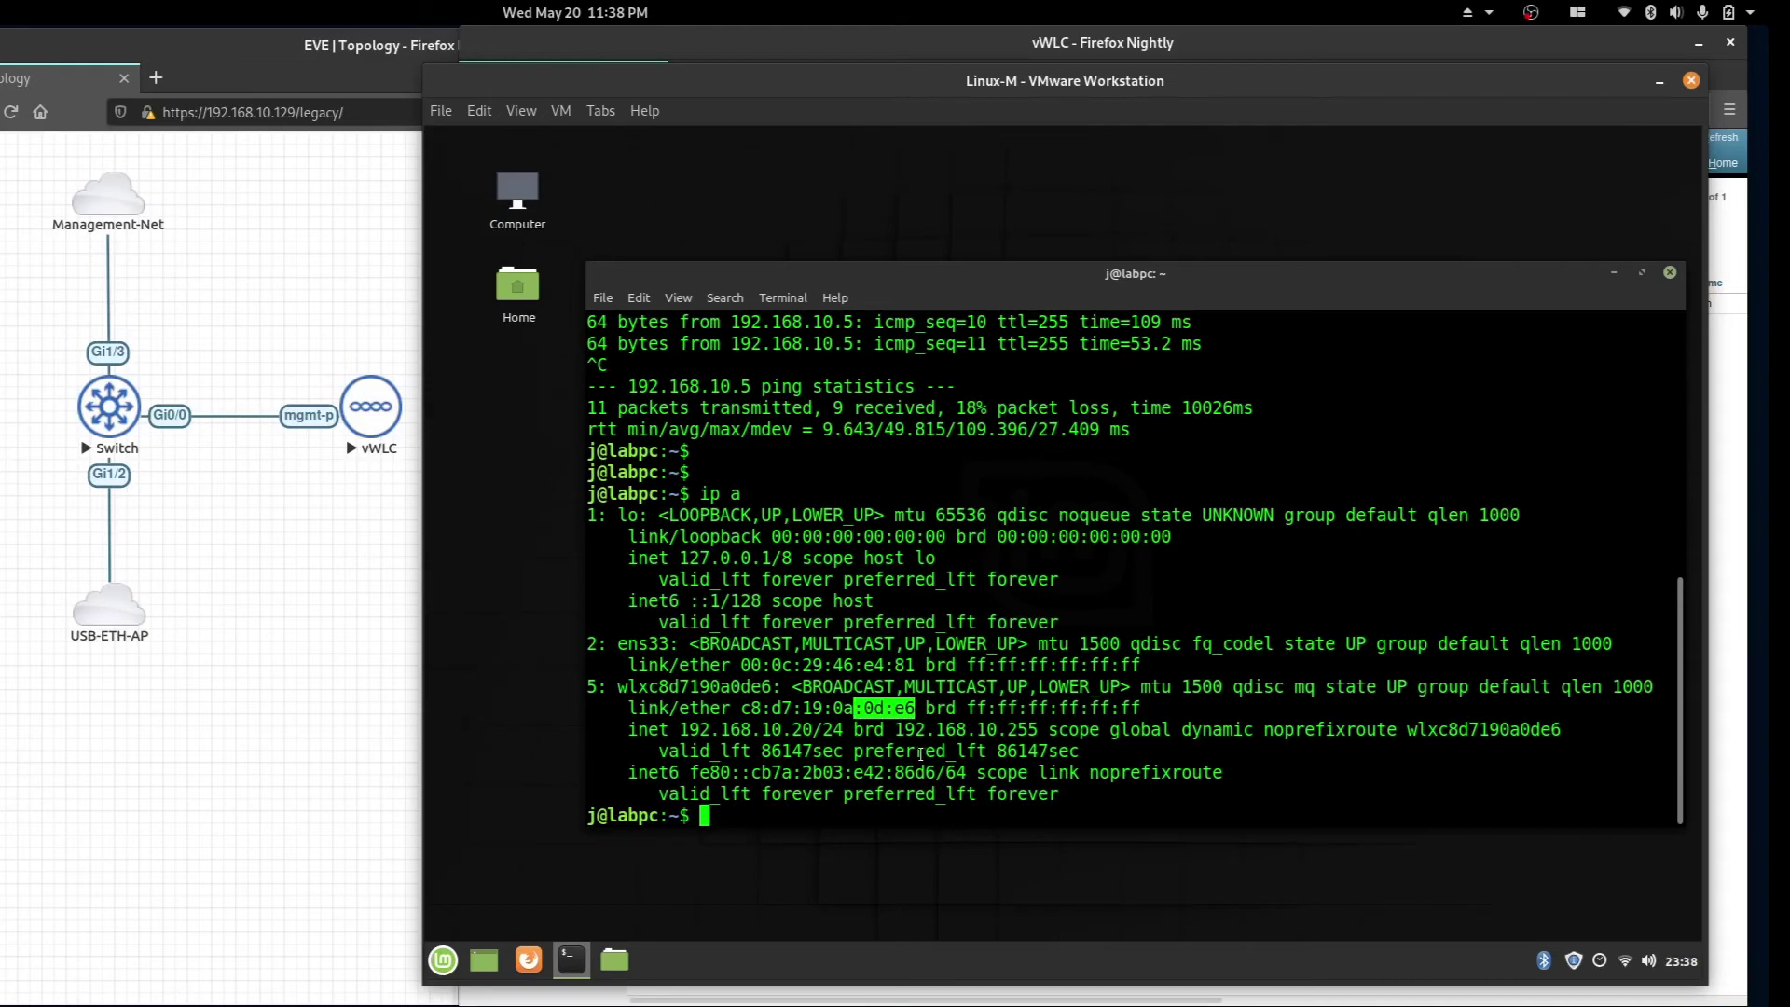
key(alt+Tab)
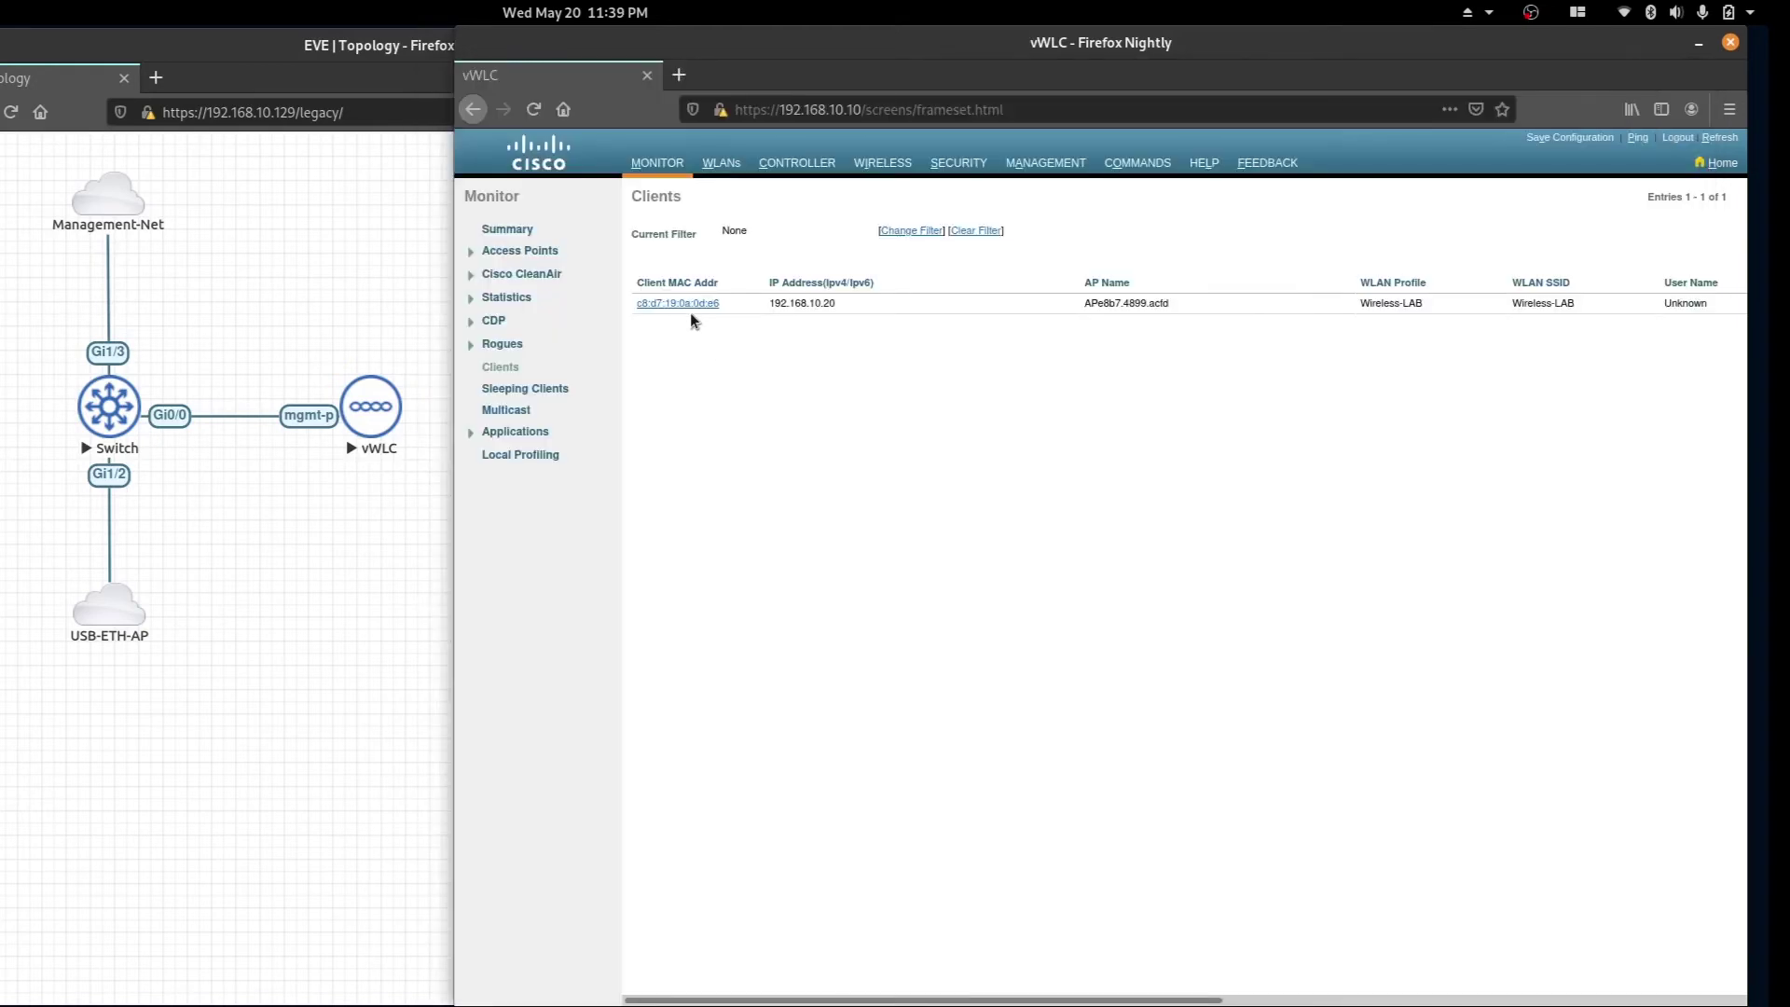
Confirm the client's security is RSN (WPA2), PSK and CCMP (AES), then return to Monitor Summary.
click(684, 304)
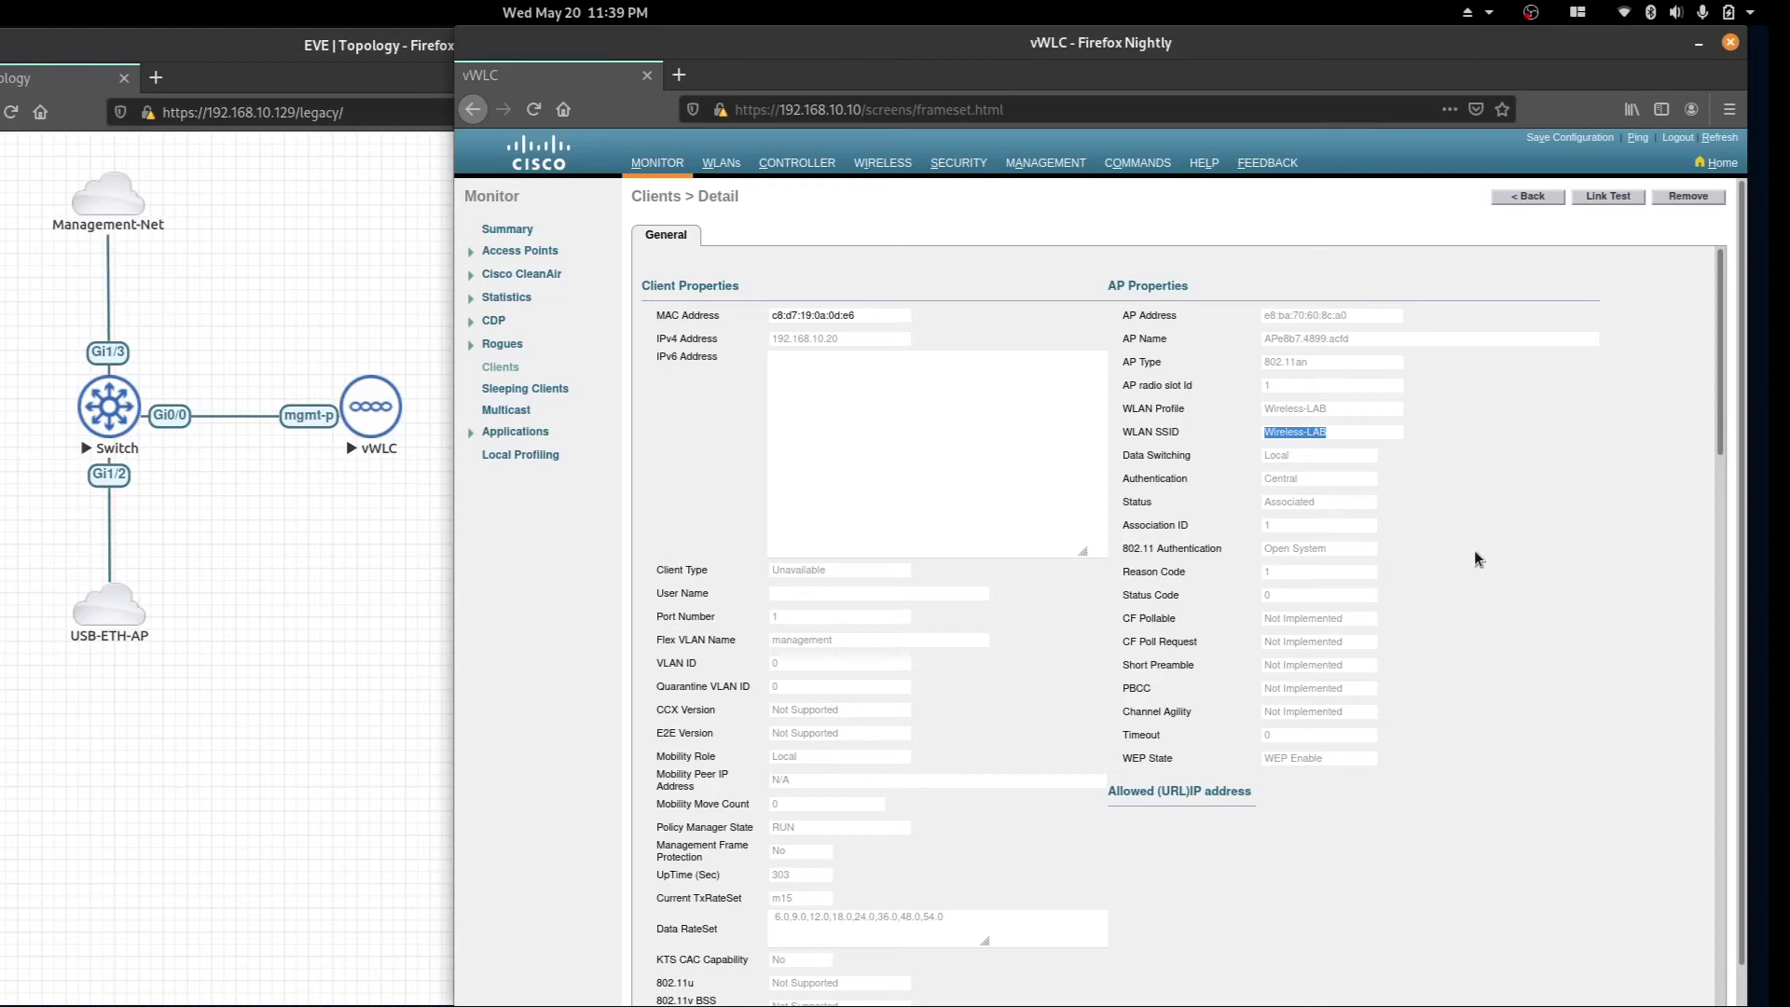
scroll(1078, 522, down, 7)
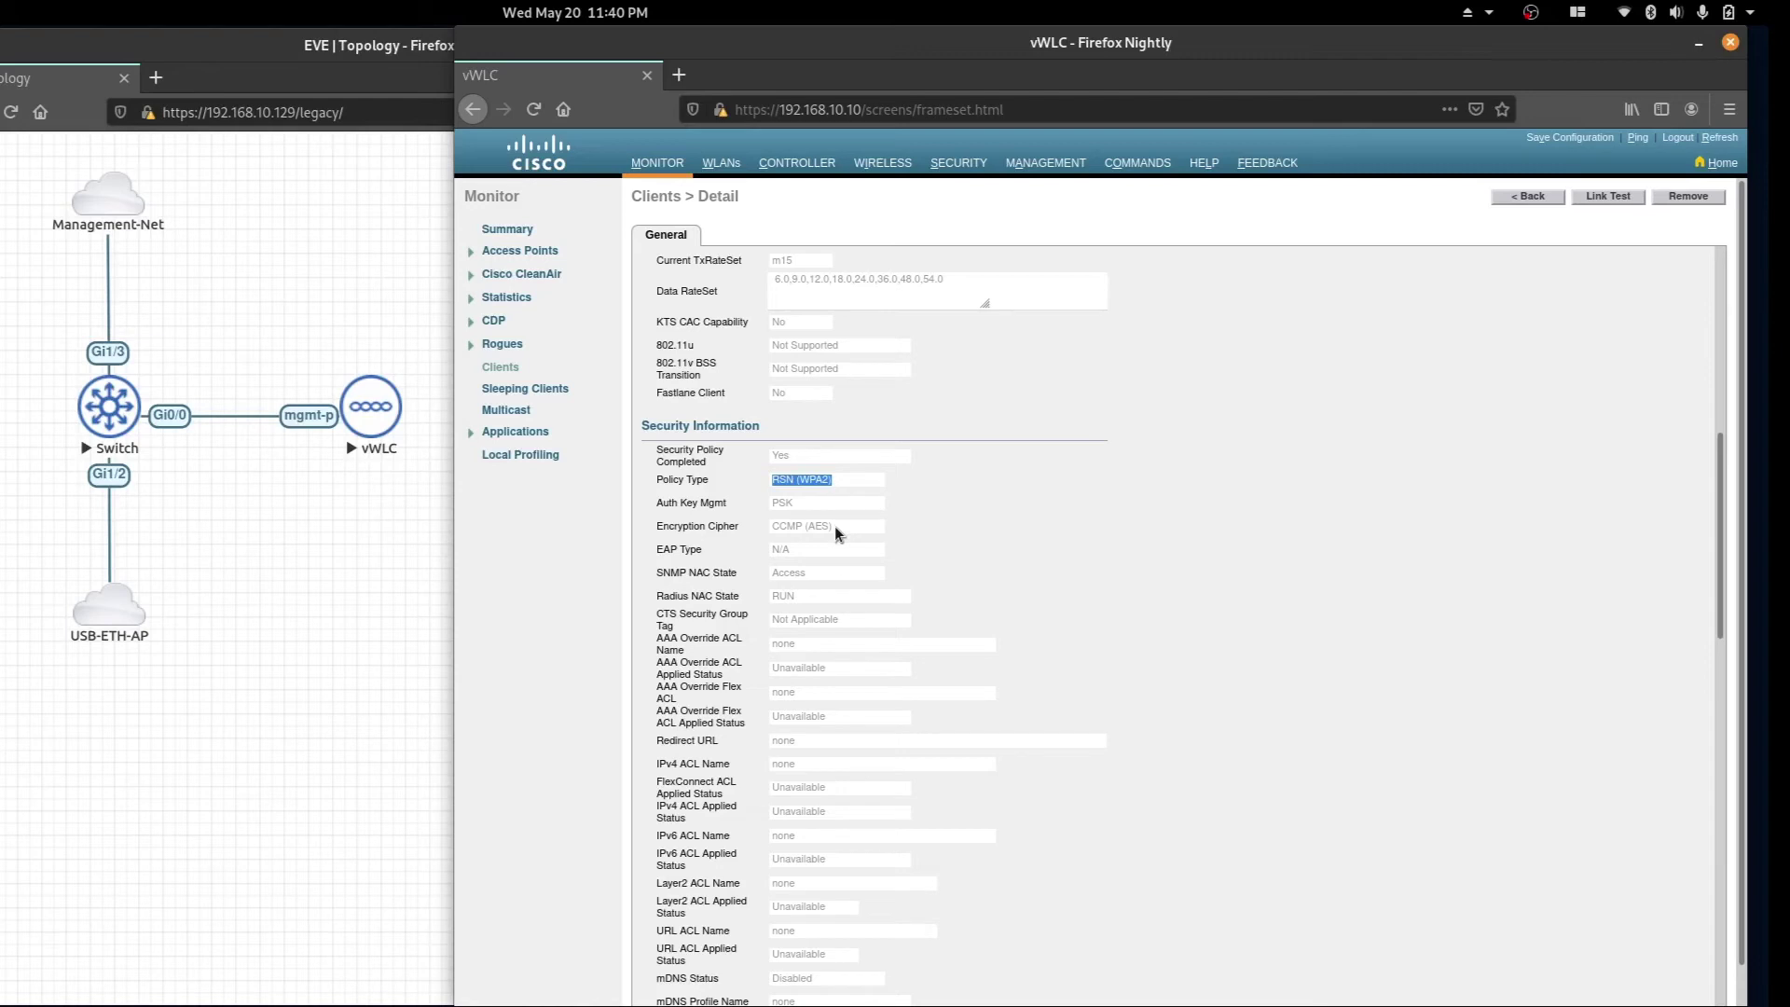
key(alt+Left)
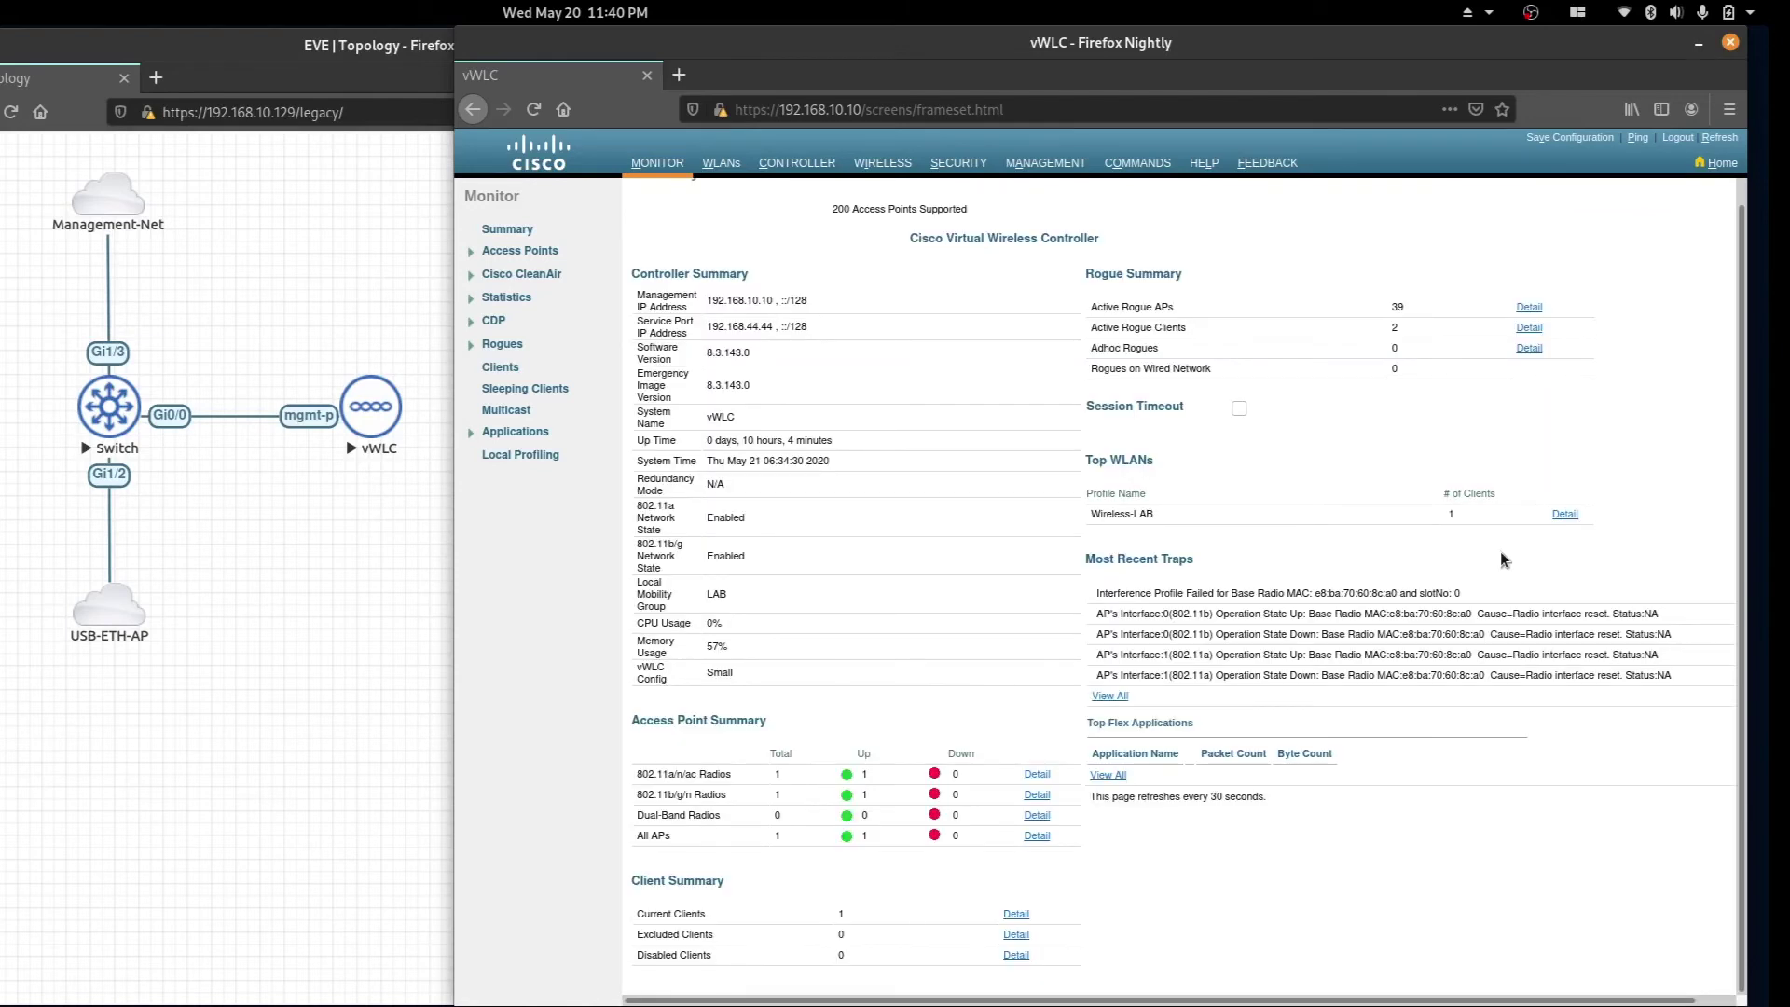
drag(1483, 514, 1422, 515)
scroll(863, 917, down, 1)
drag(864, 916, 675, 909)
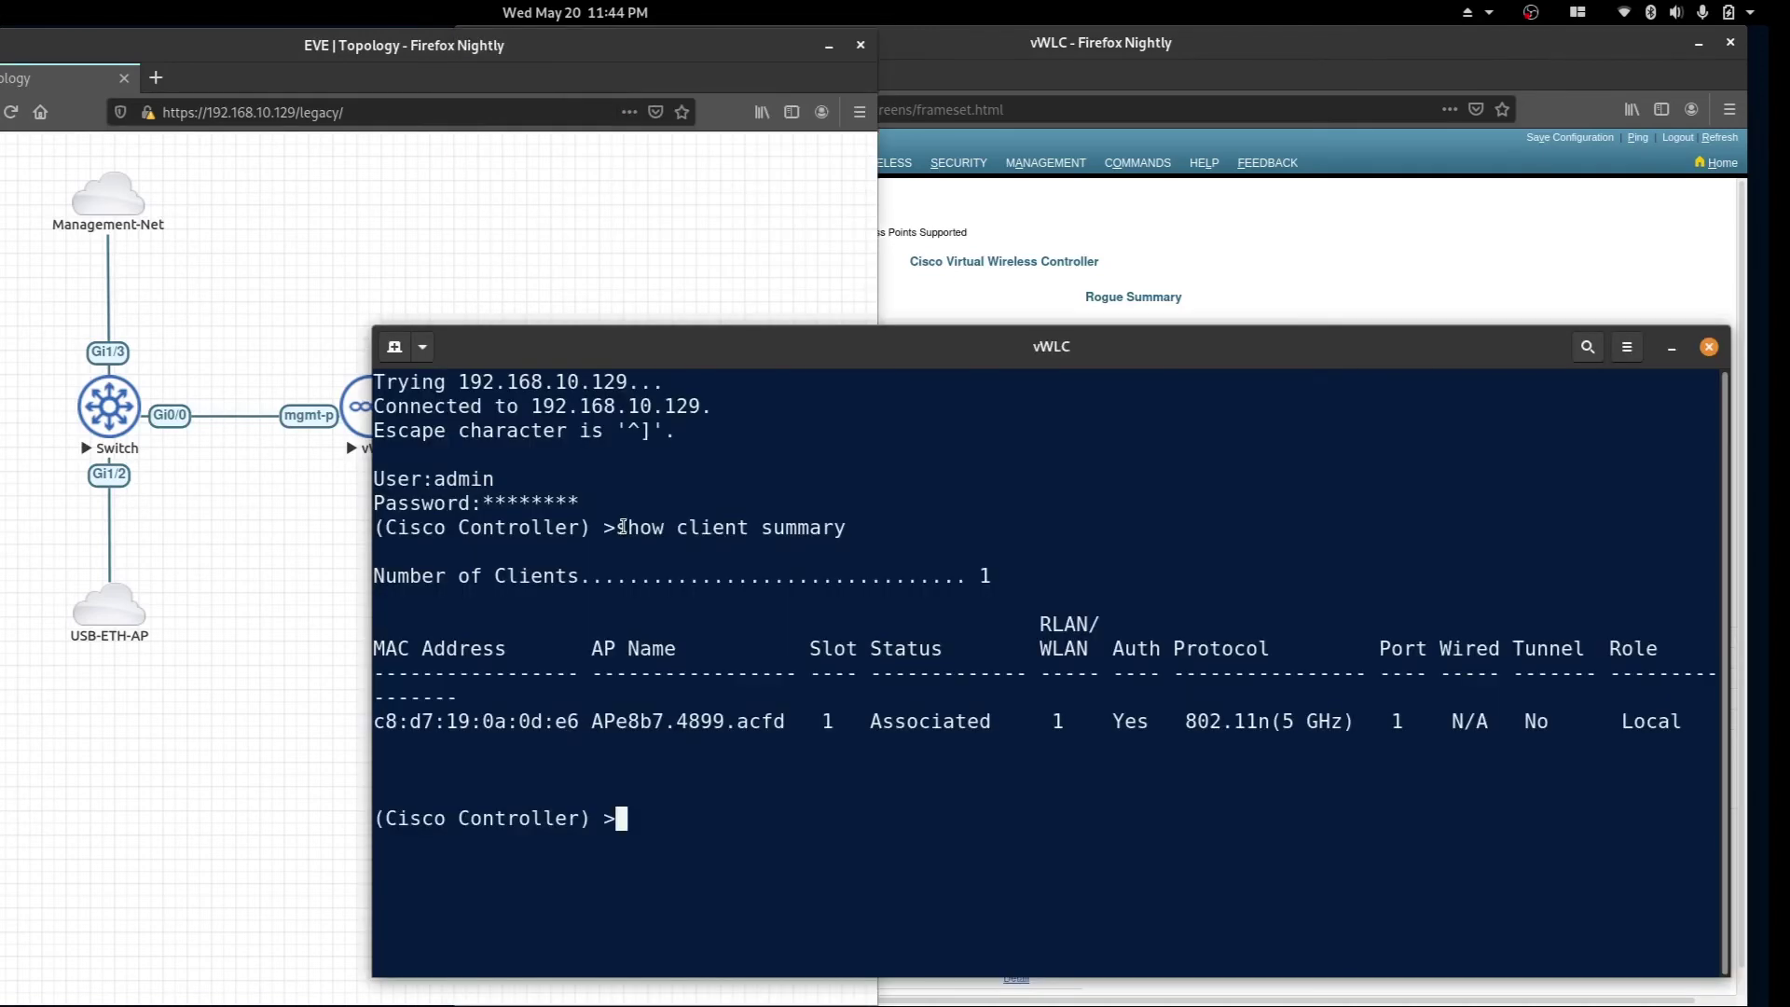
Highlight the client summary, copy MAC c8:d7:19:0a:0d:e6, and begin typing 'show client detail'.
drag(617, 527, 851, 533)
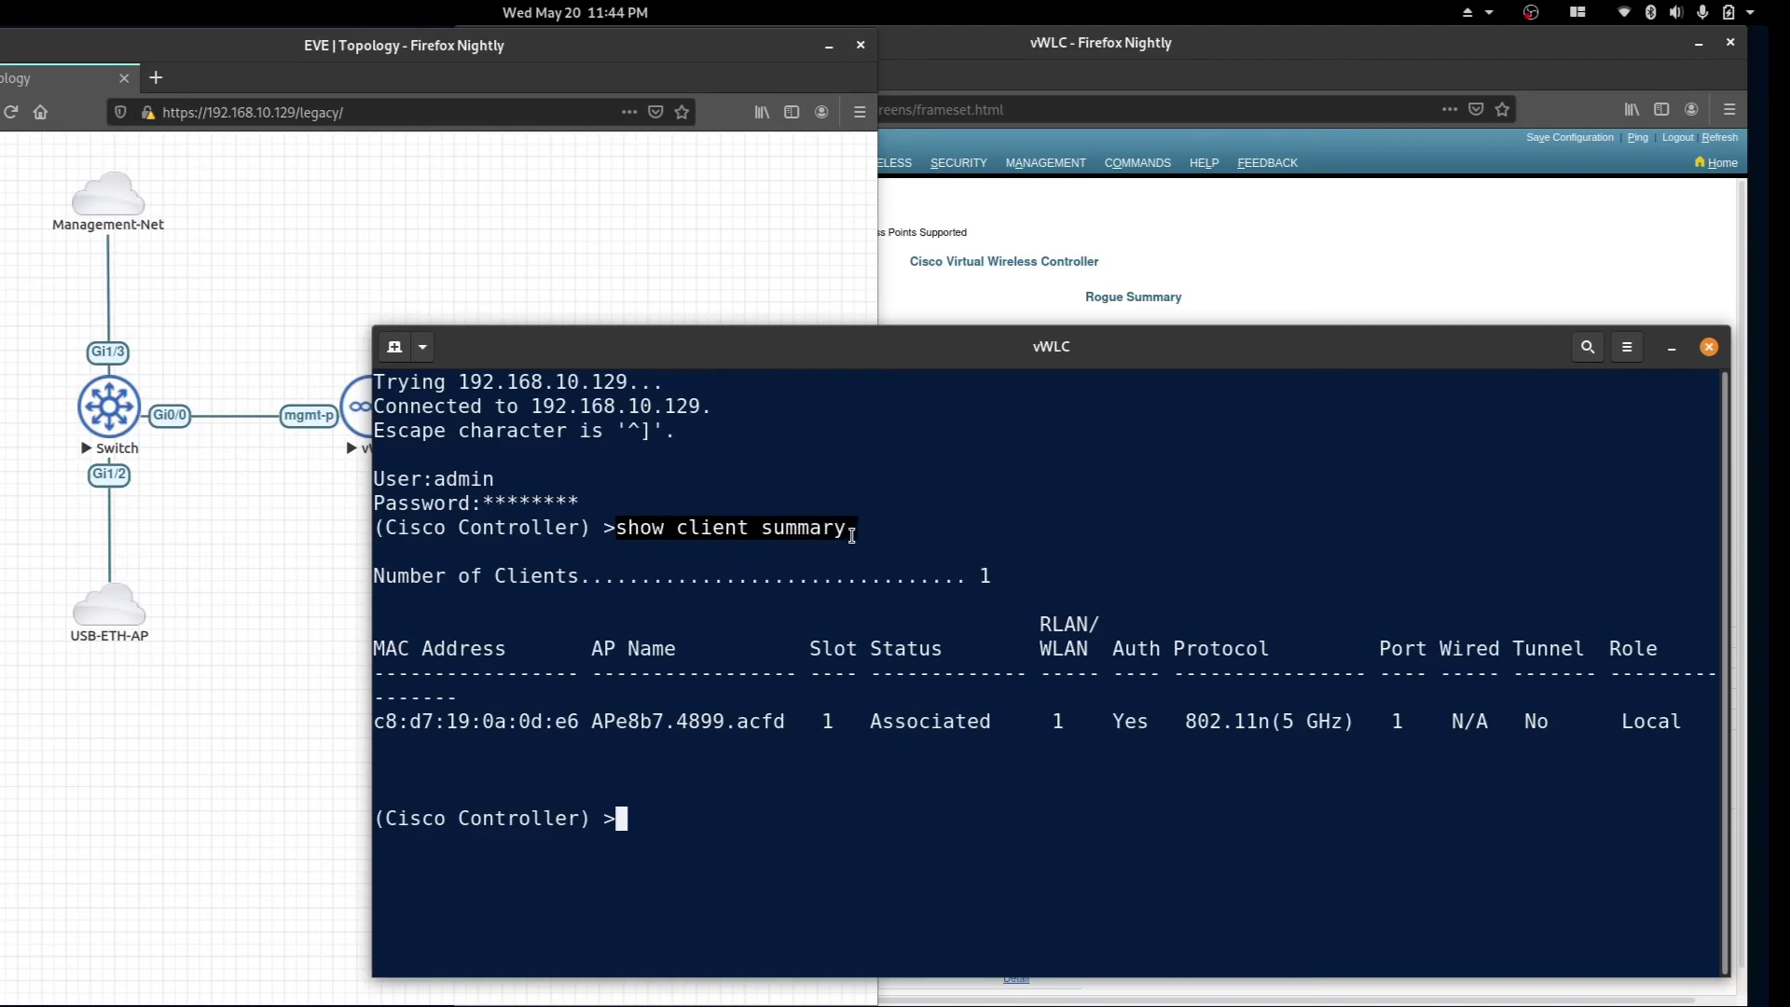
click(640, 820)
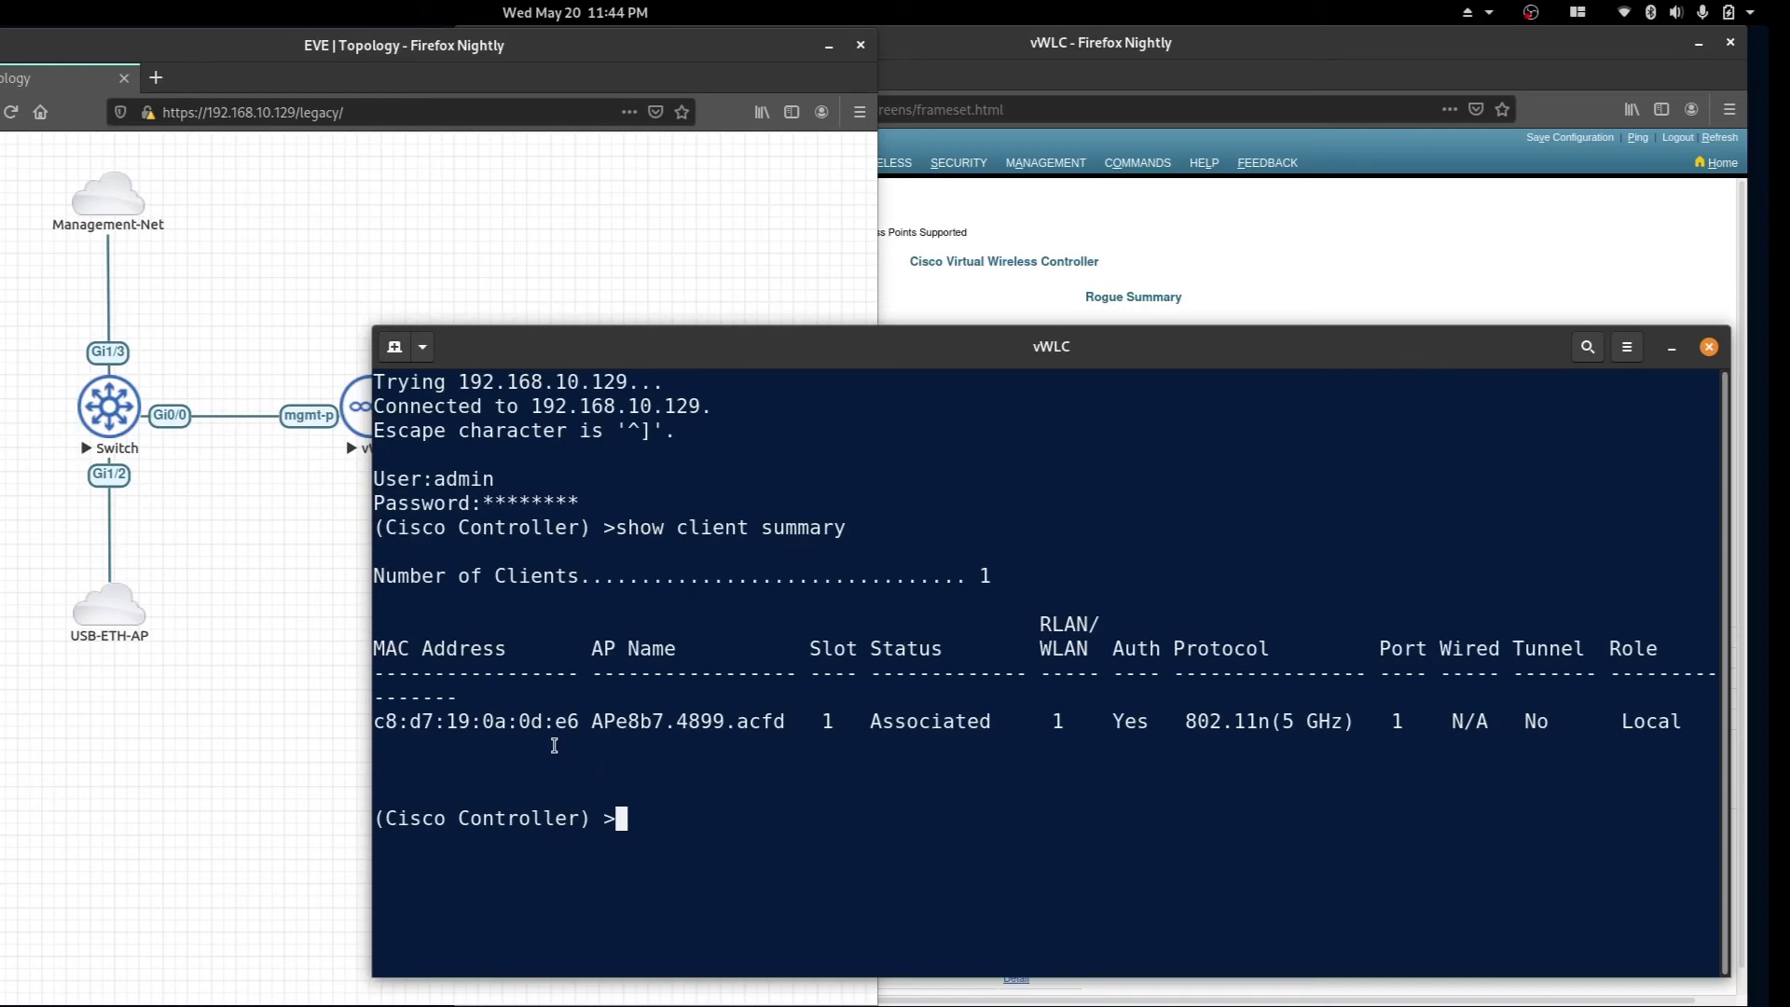
drag(576, 721, 373, 723)
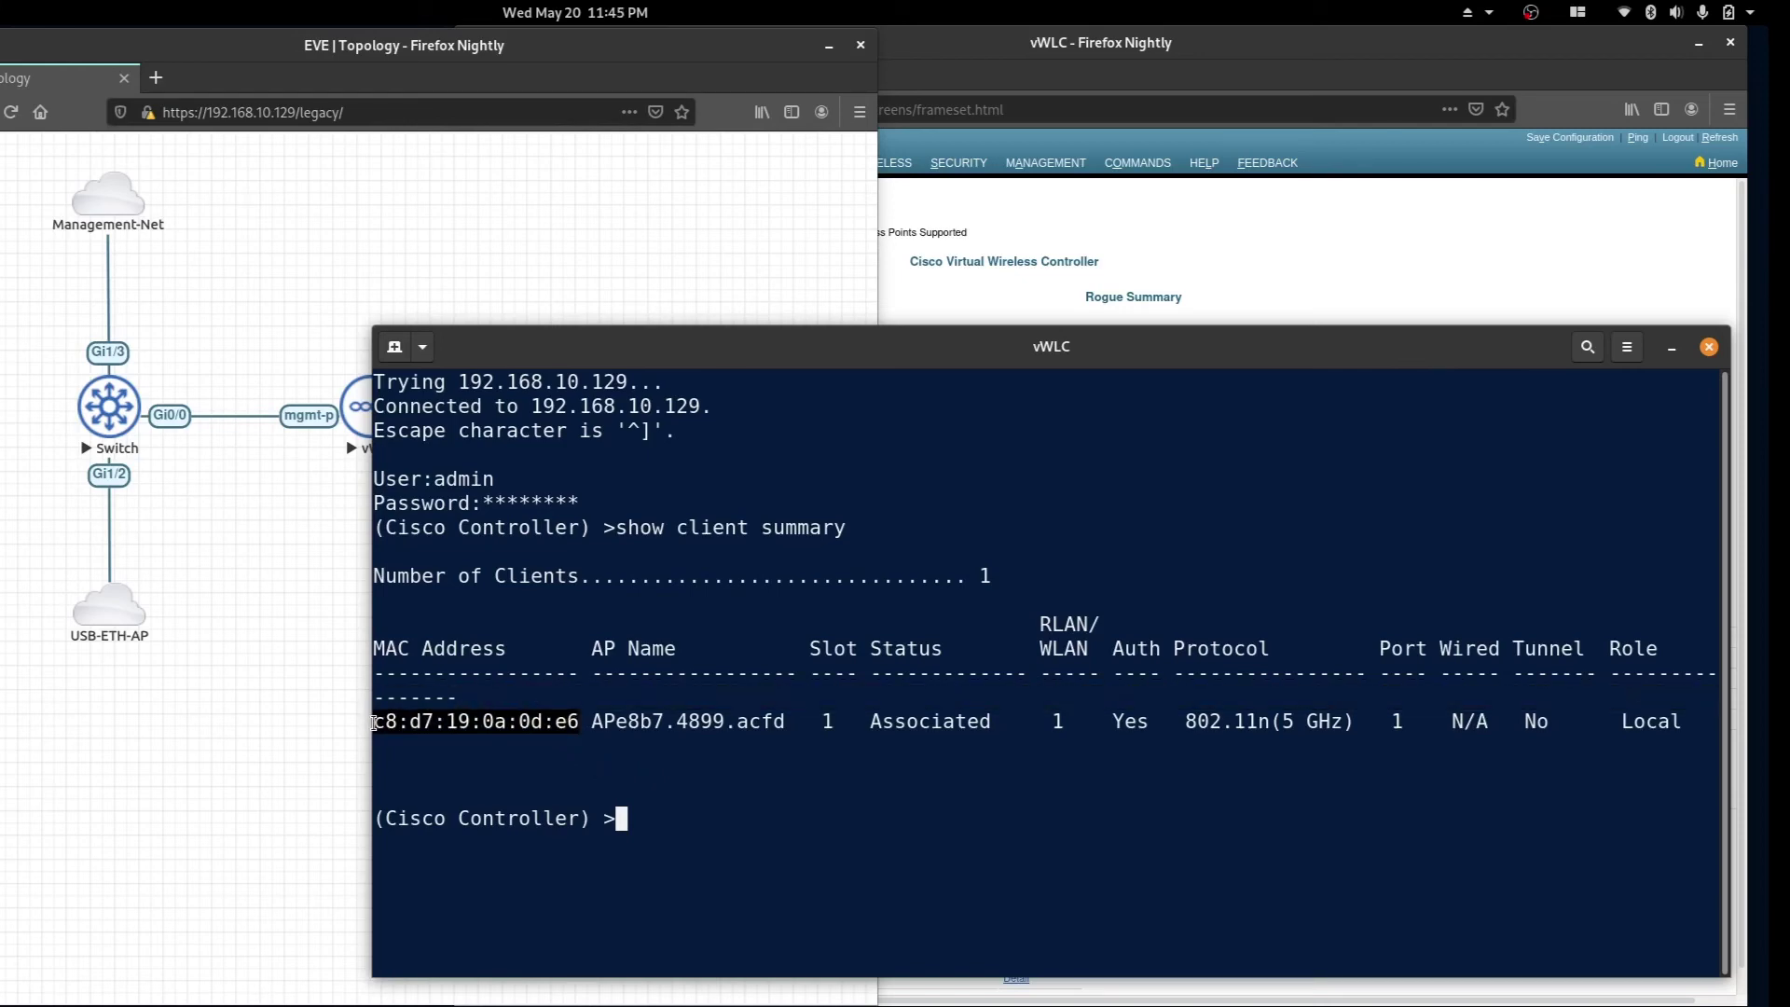
click(742, 773)
text(show client )
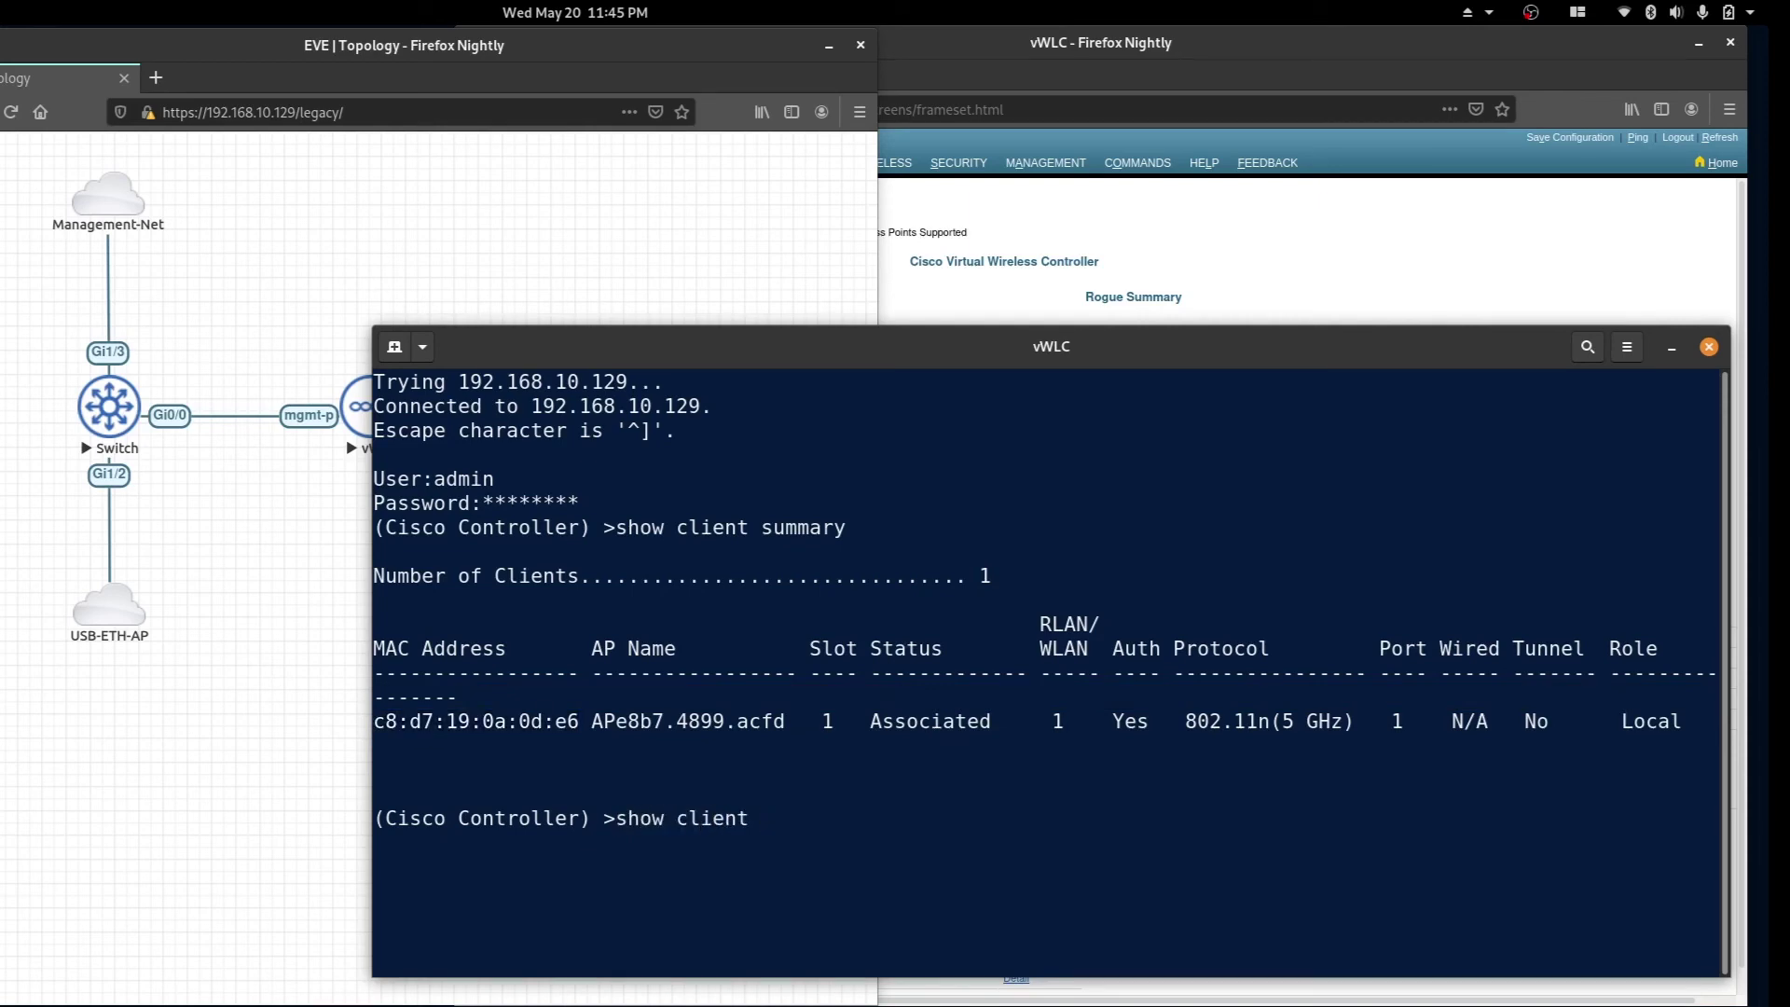
text(detail)
Run 'show client detail' with the pasted client MAC and enlarge the console.
text(c8:d7:19:0a:0d:e6)
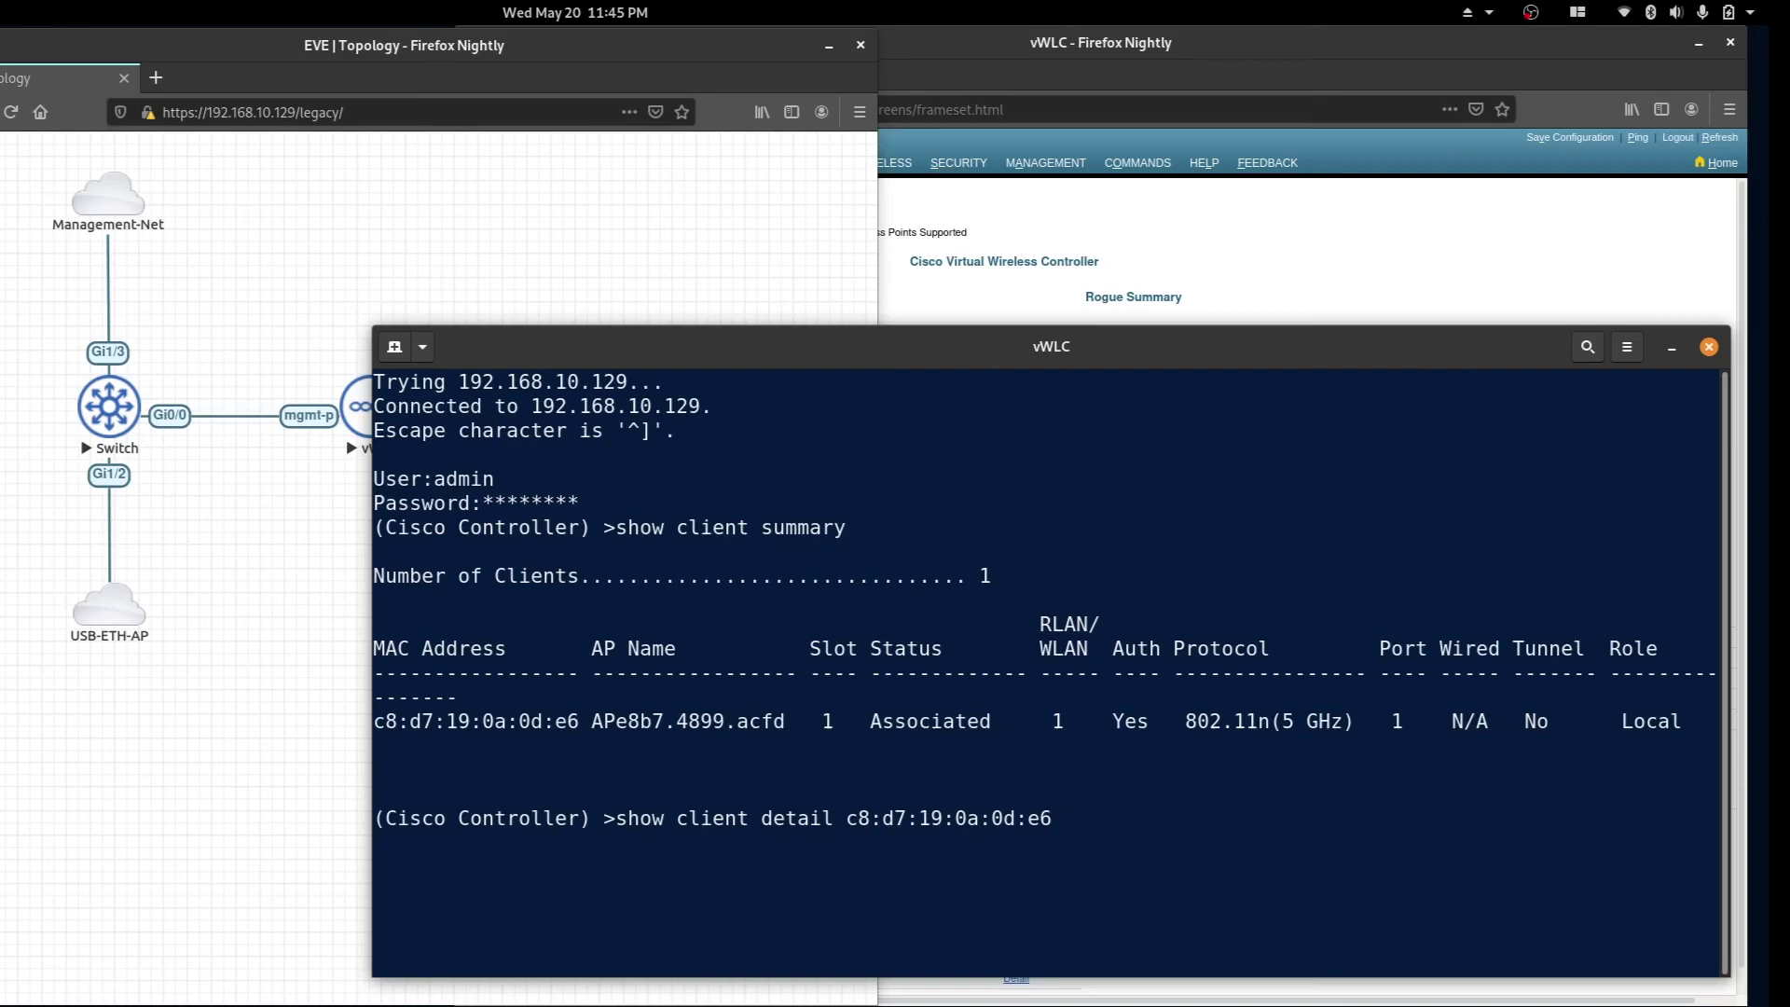
key(Return)
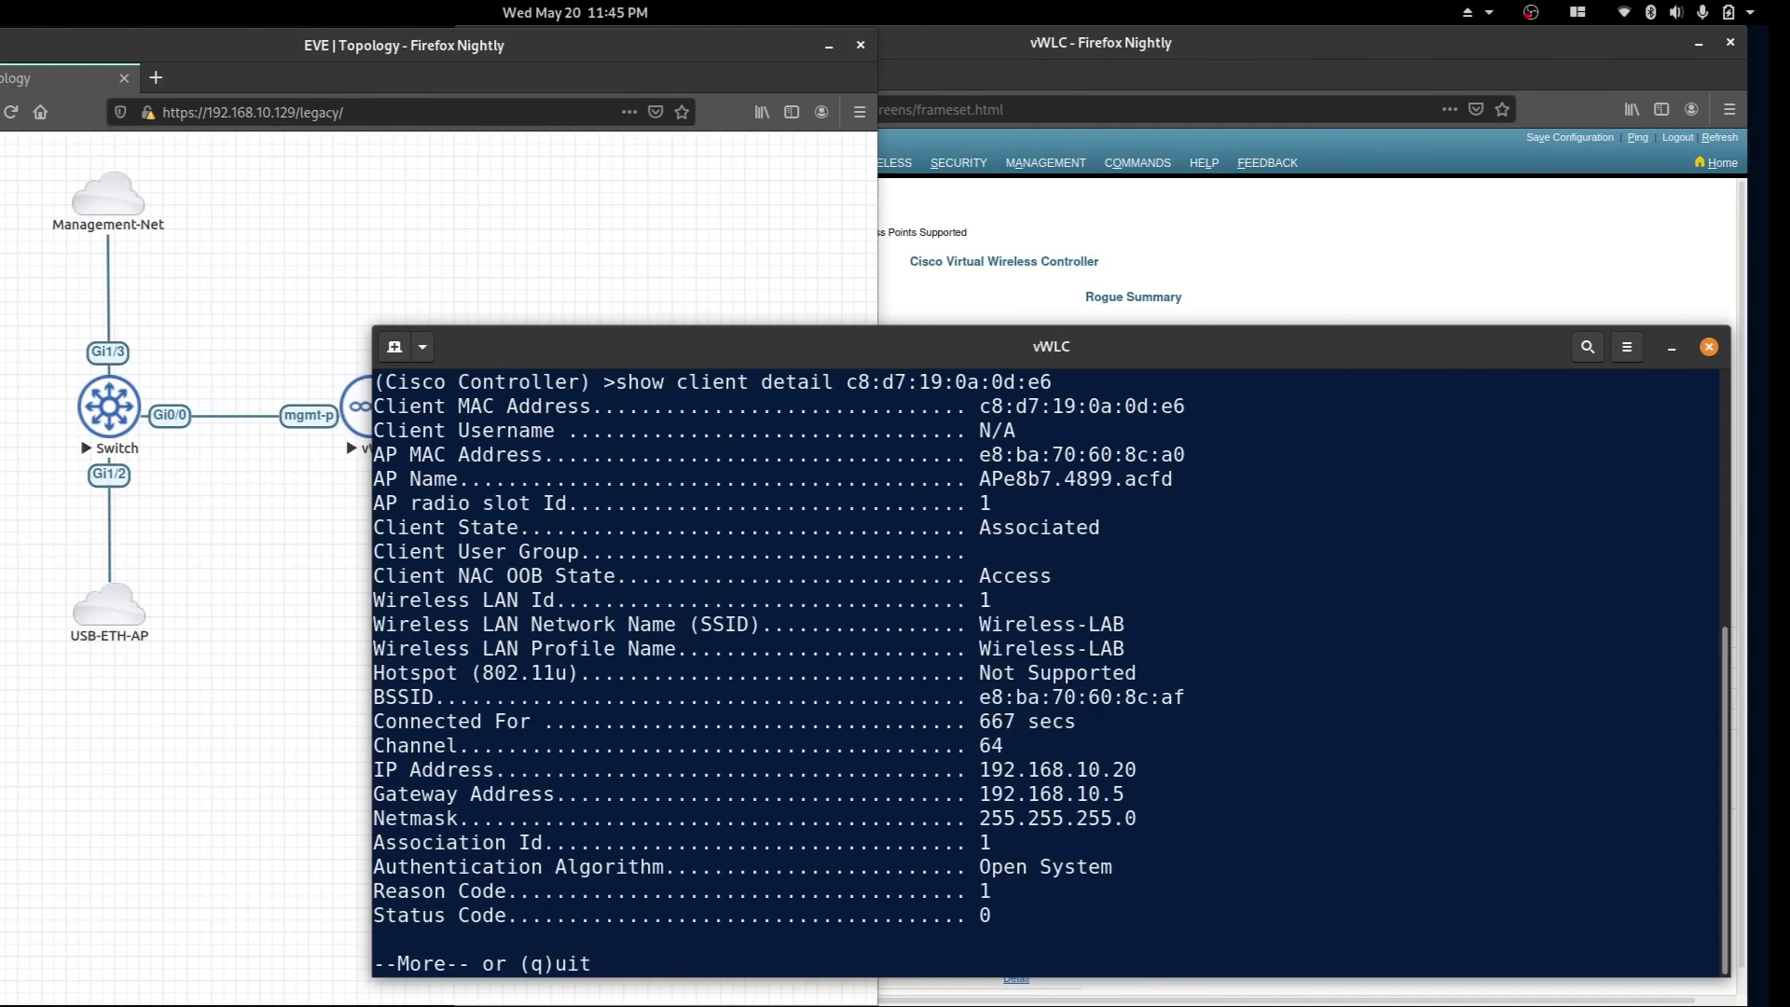
drag(854, 327, 856, 190)
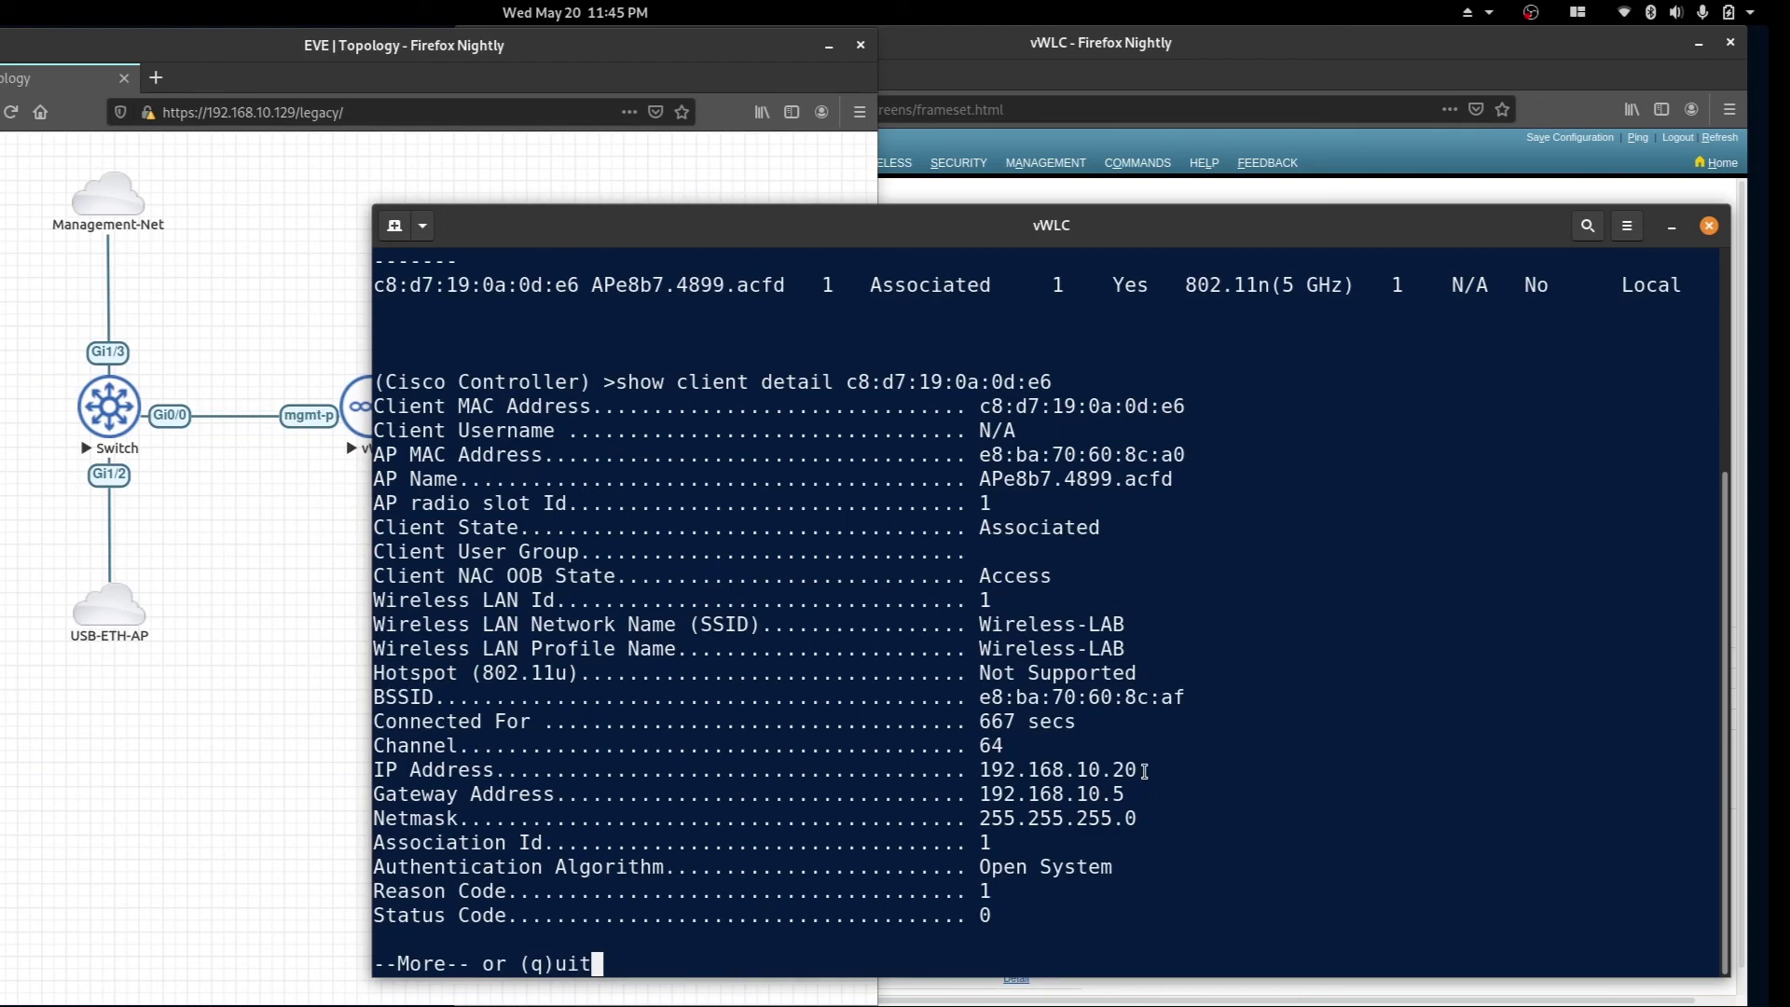
Highlight the client's IP 192.168.10.20, its joined AP, and the Wireless-LAB profile.
drag(1141, 770, 983, 770)
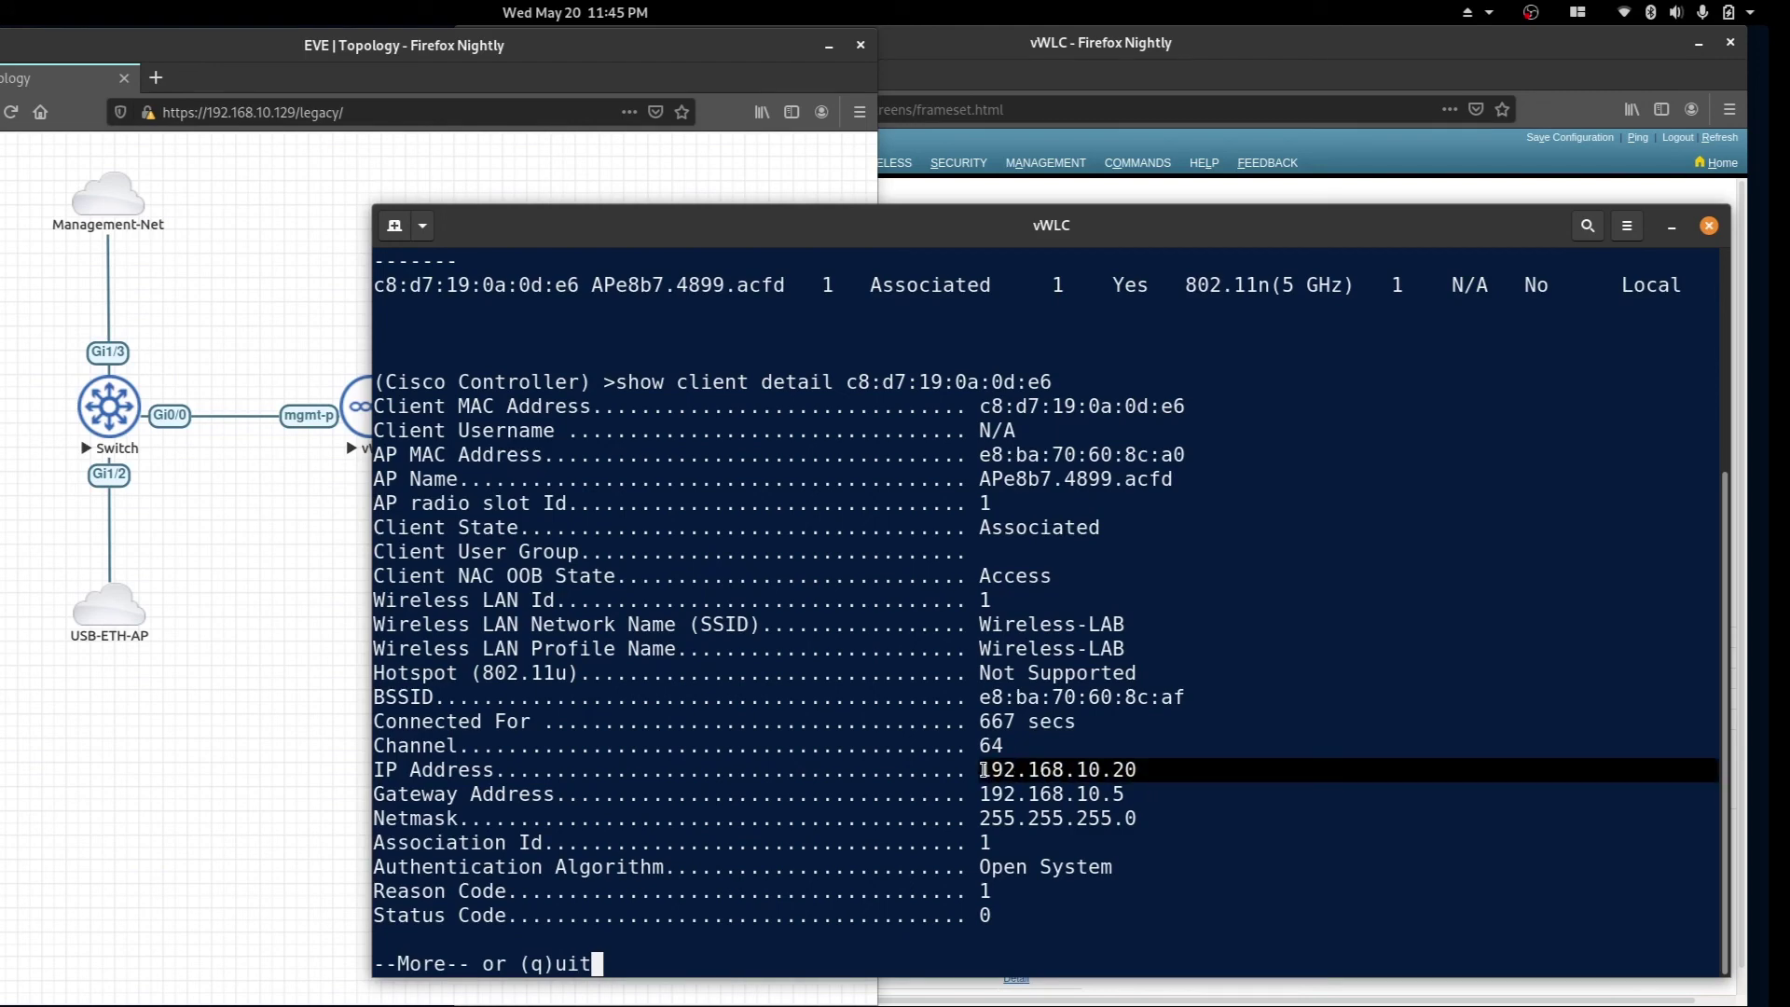
click(980, 476)
drag(981, 477, 1182, 478)
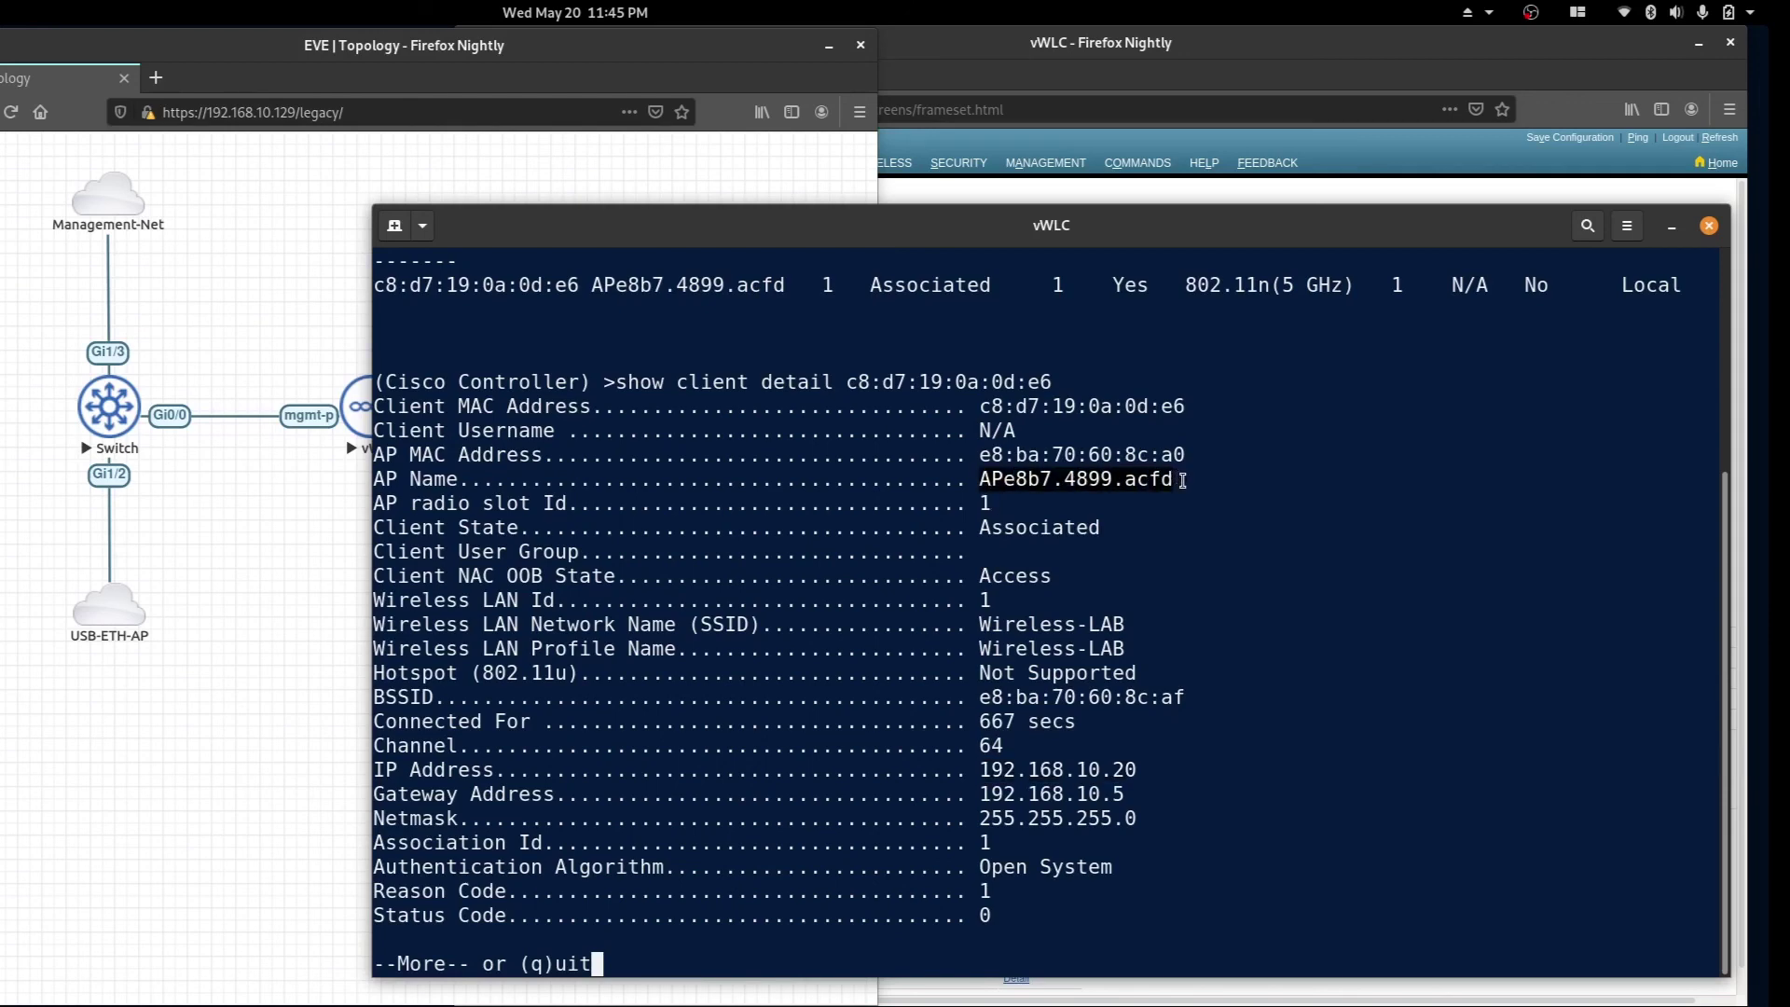
drag(1128, 648, 977, 648)
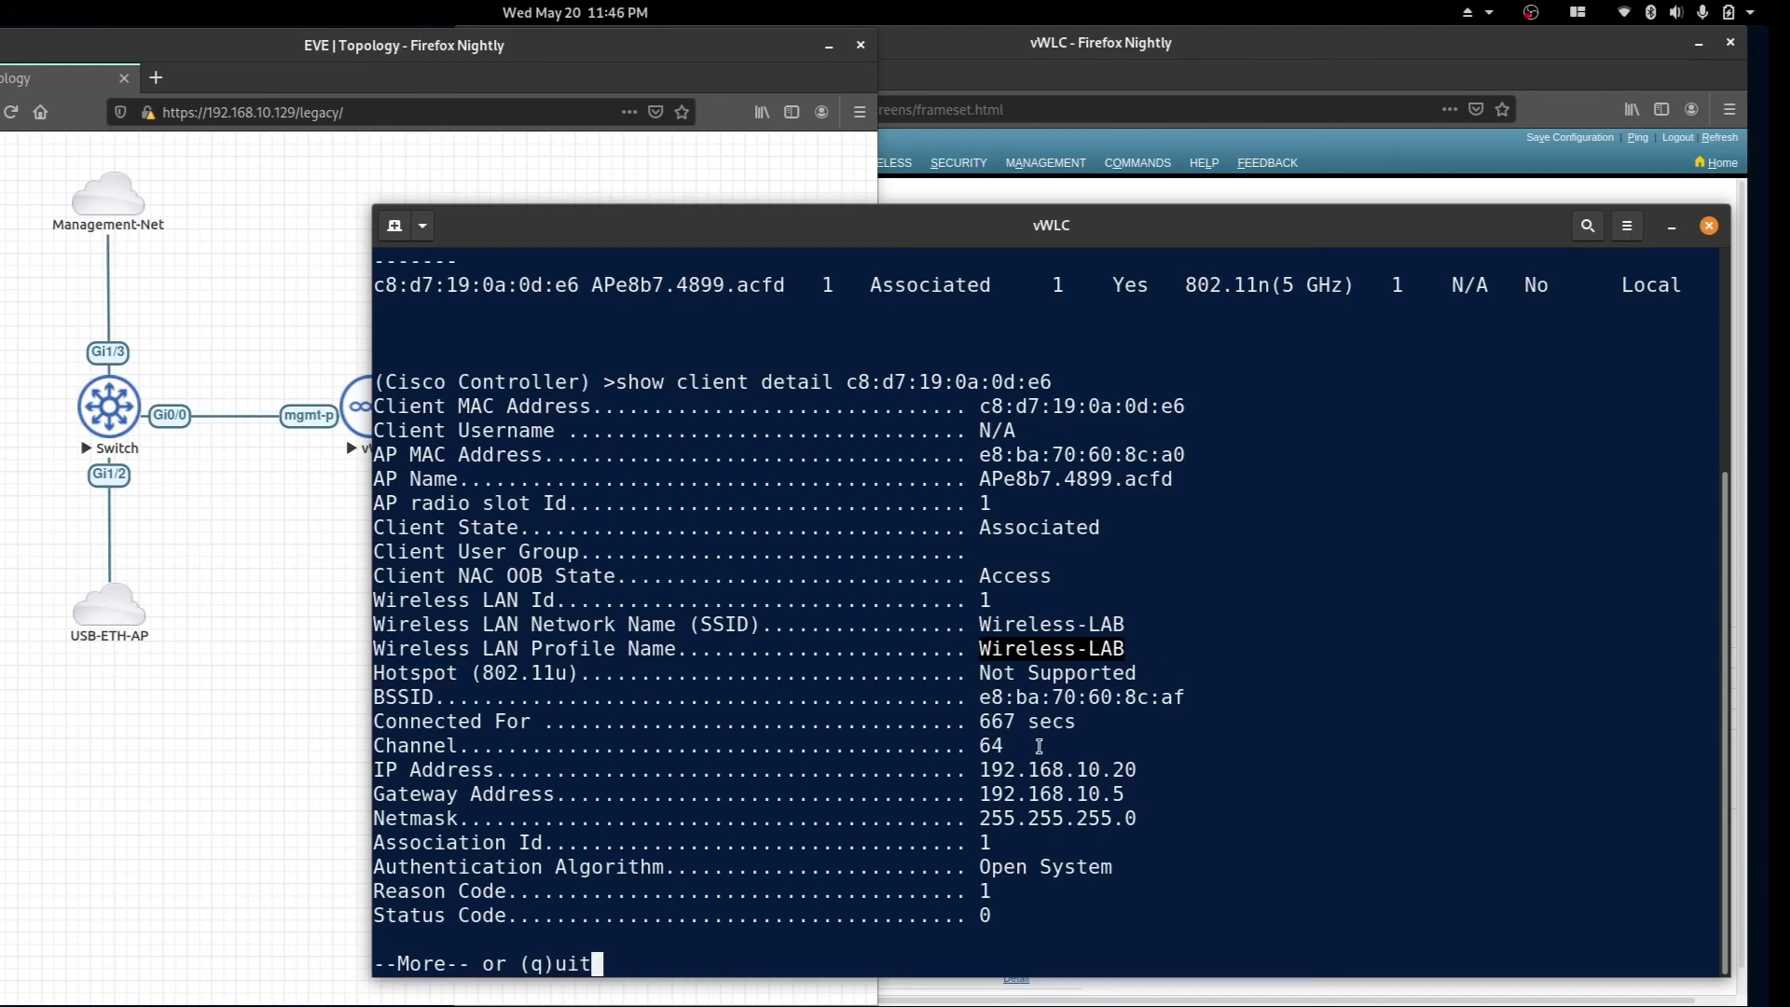
Page through the remaining client details to the statistics and WPA2/PSK/CCMP-128 security info.
key(space)
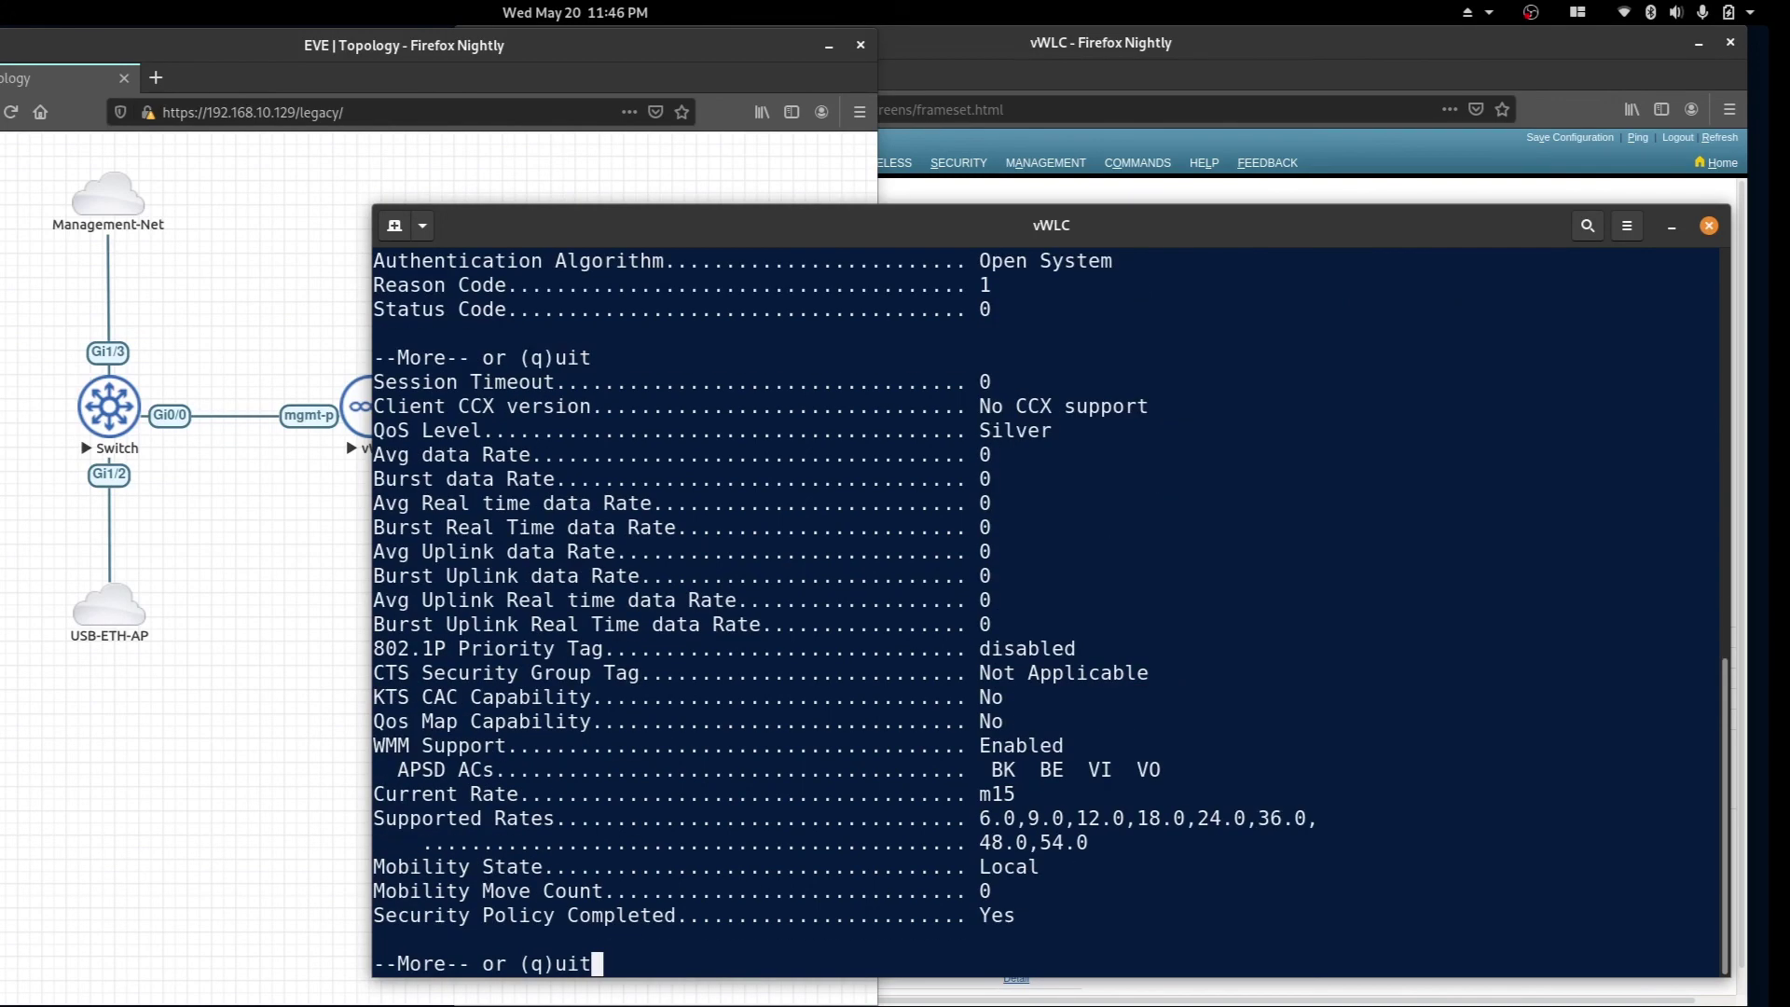
key(space)
key(space)
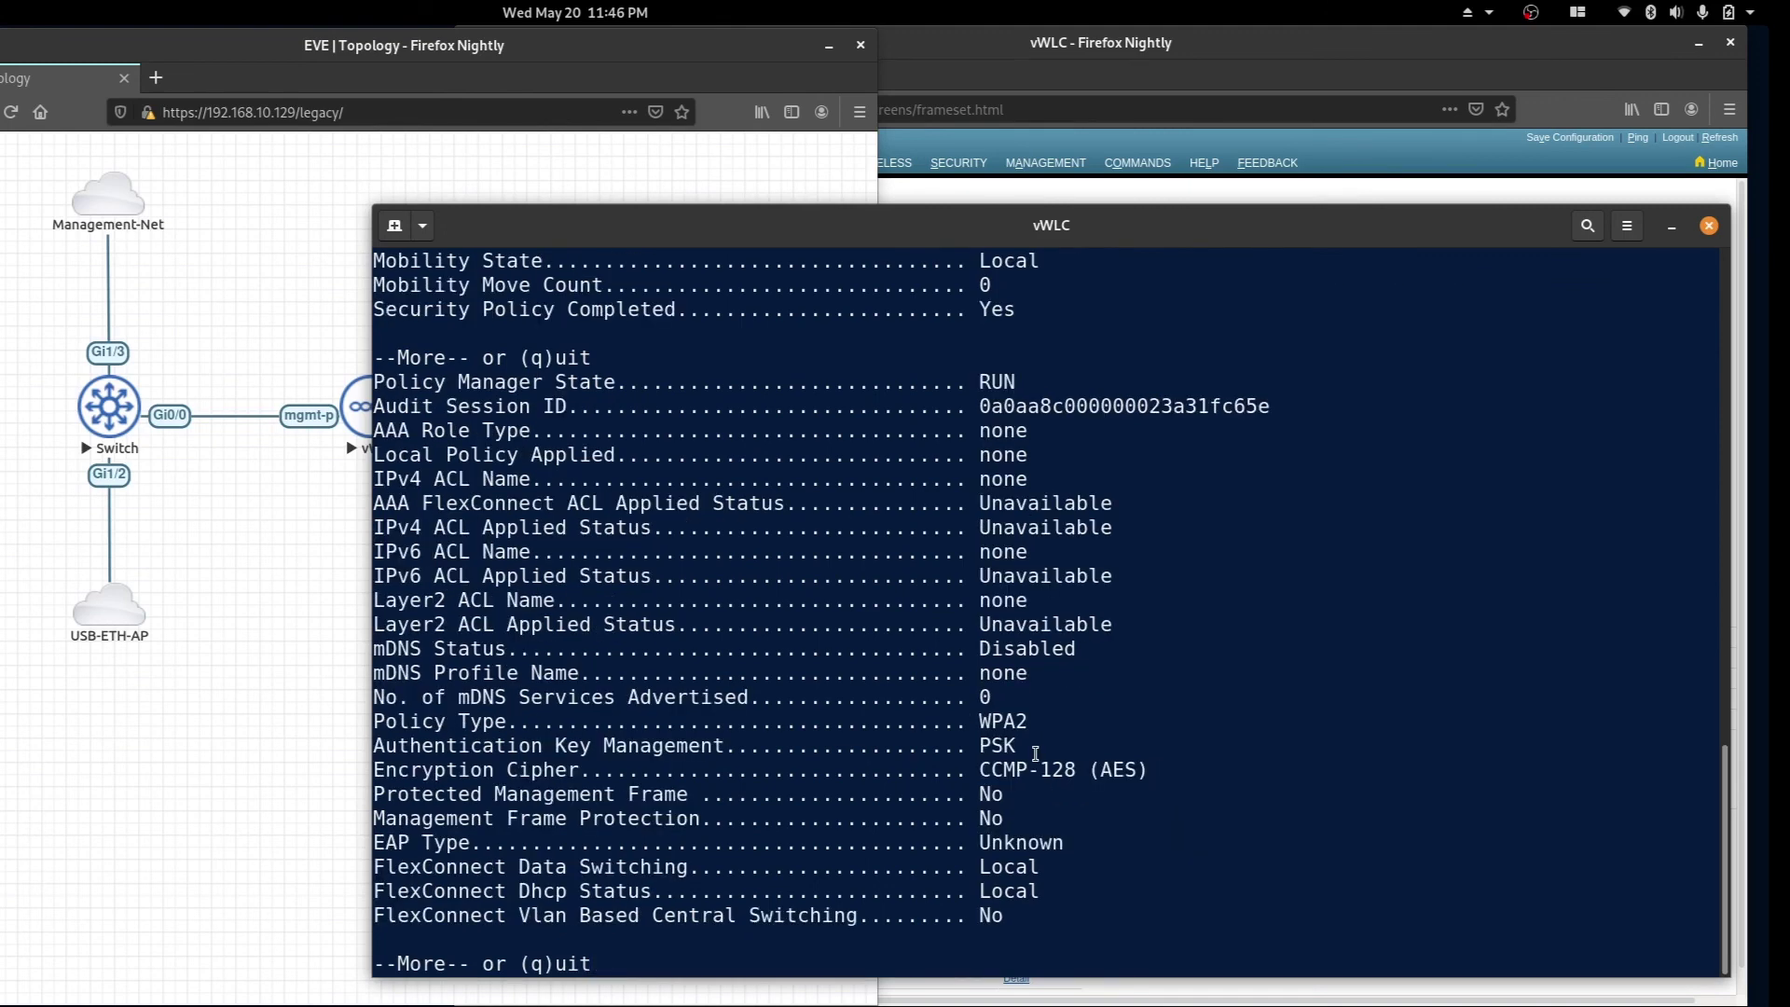
key(space)
key(space)
key(space)
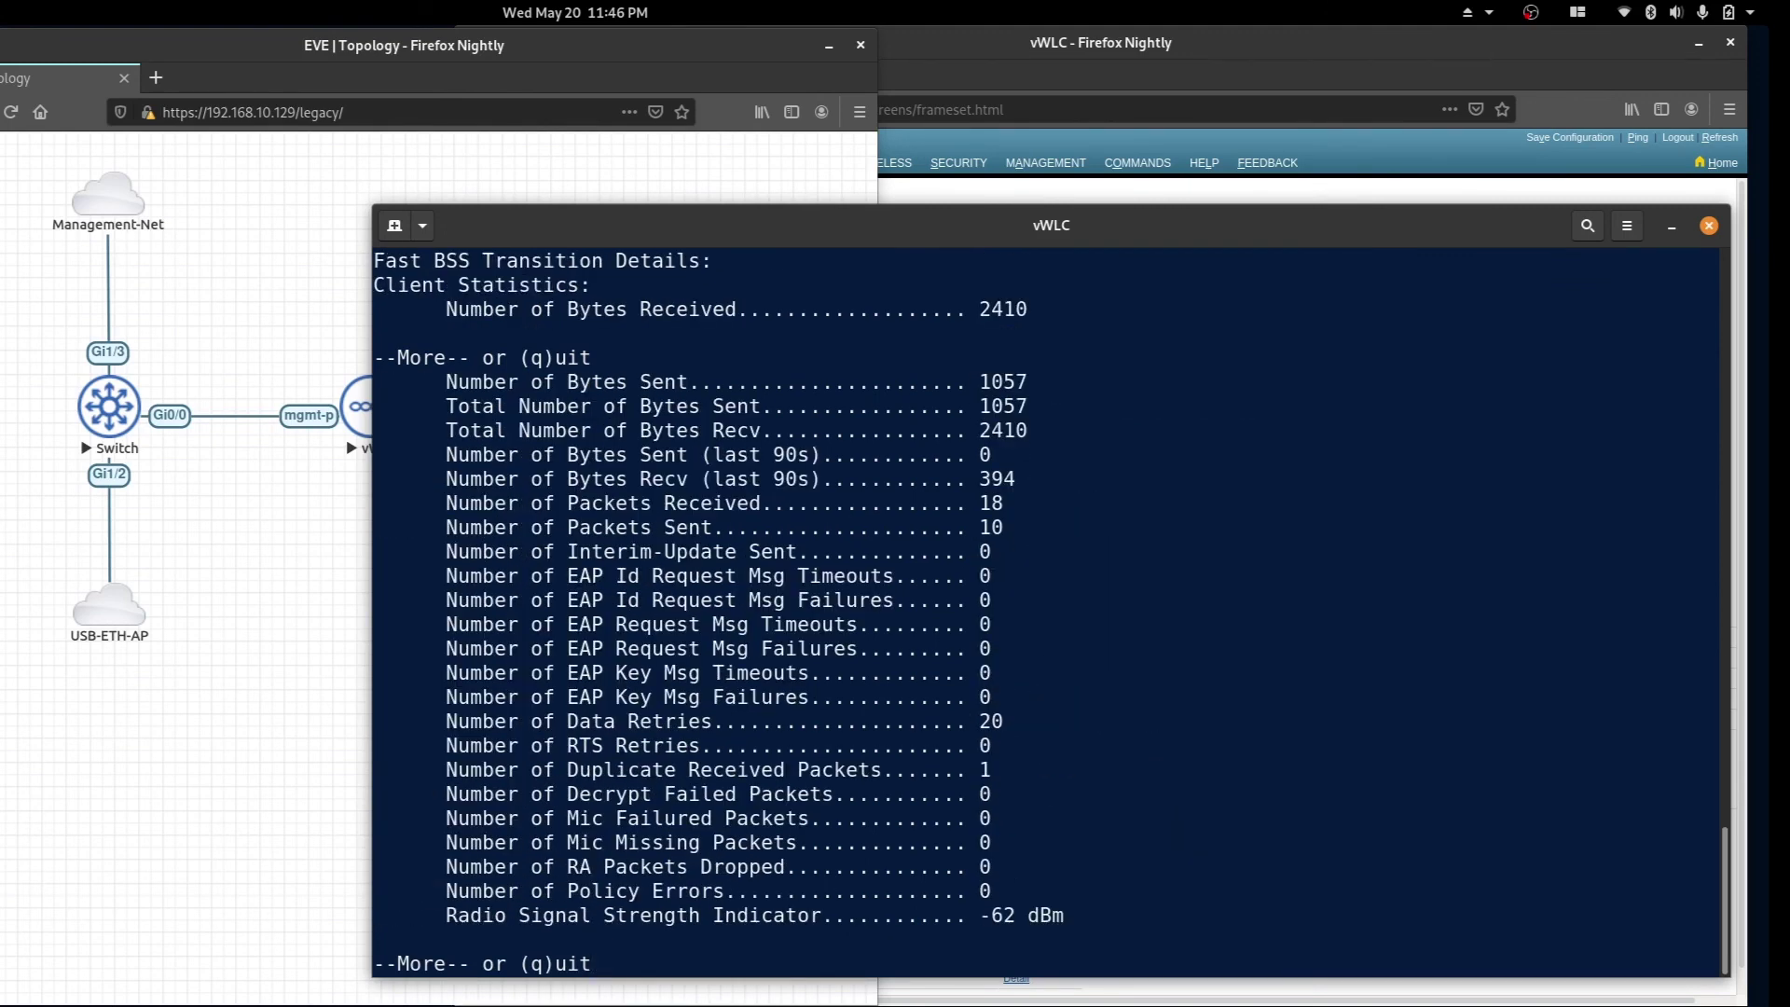